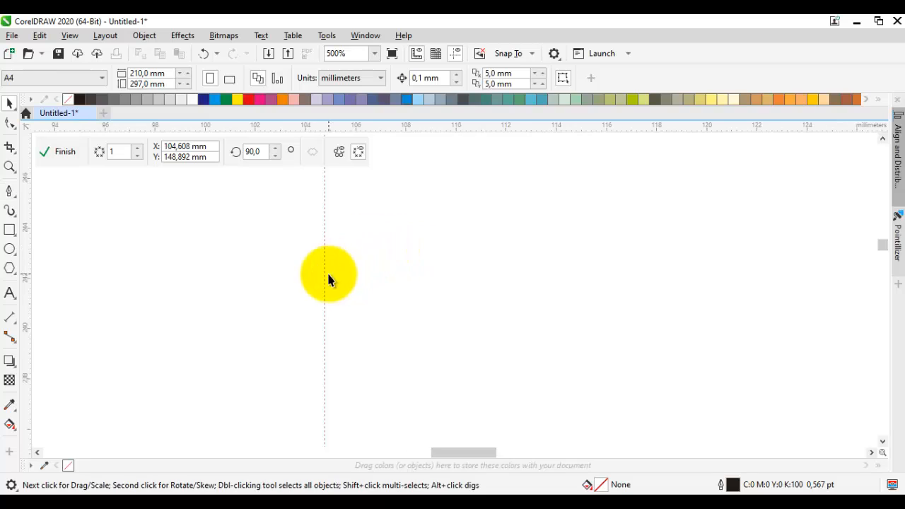
Step: Draw the brow shape's upper edge with the Pen tool from the mirror line to its pointed outer tip, about 15.3 mm wide and 4.3 mm high
key(space)
scroll(363, 308, up, 1)
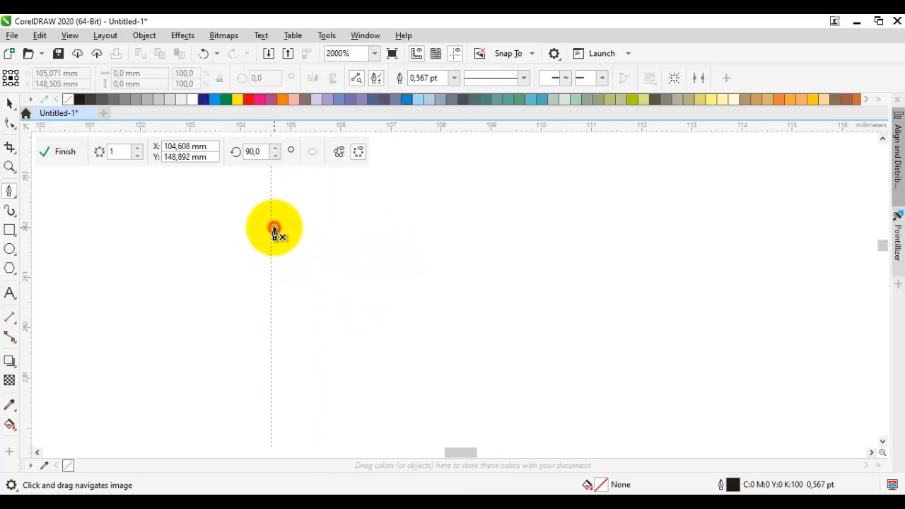
drag(271, 225, 288, 278)
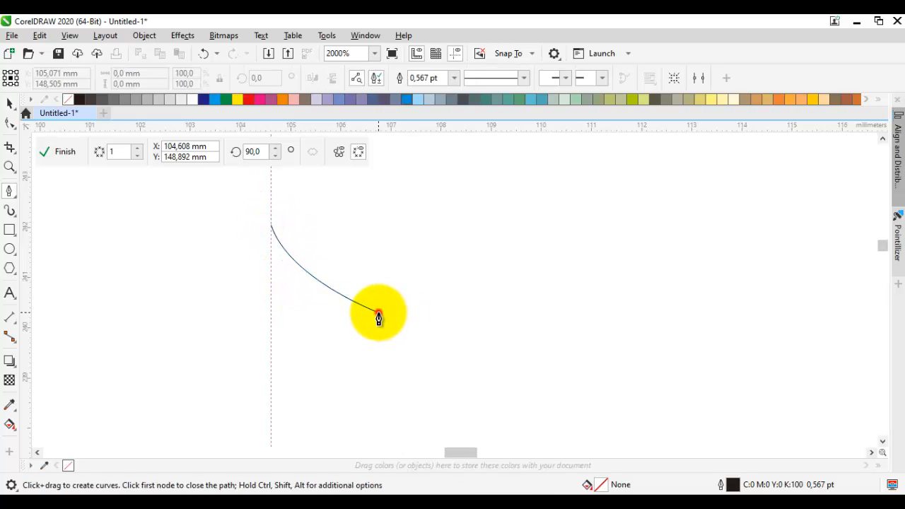
click(378, 312)
scroll(459, 296, down, 1)
drag(647, 223, 479, 276)
scroll(443, 265, up, 1)
drag(497, 245, 552, 246)
click(687, 329)
Step: Continue the curve from the outer tip back inward as the brow shape's curved lower edge
click(548, 315)
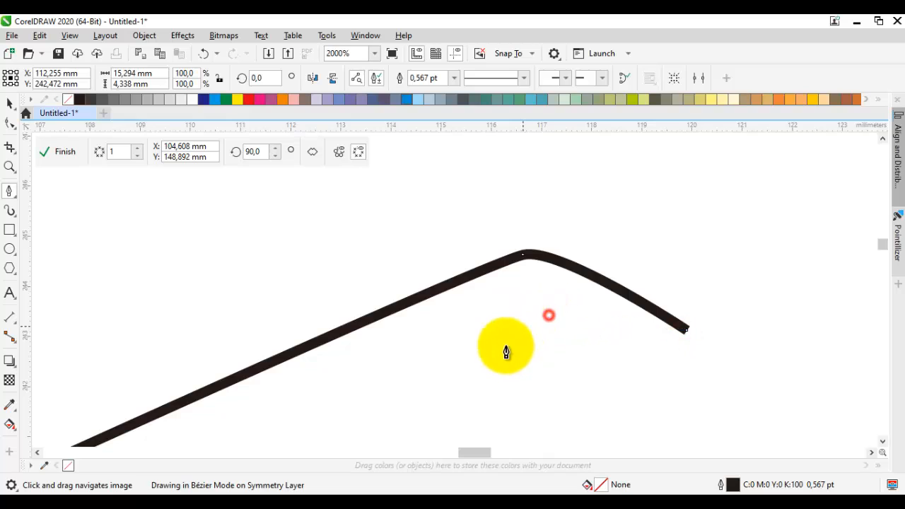
scroll(476, 362, down, 1)
drag(476, 363, 601, 283)
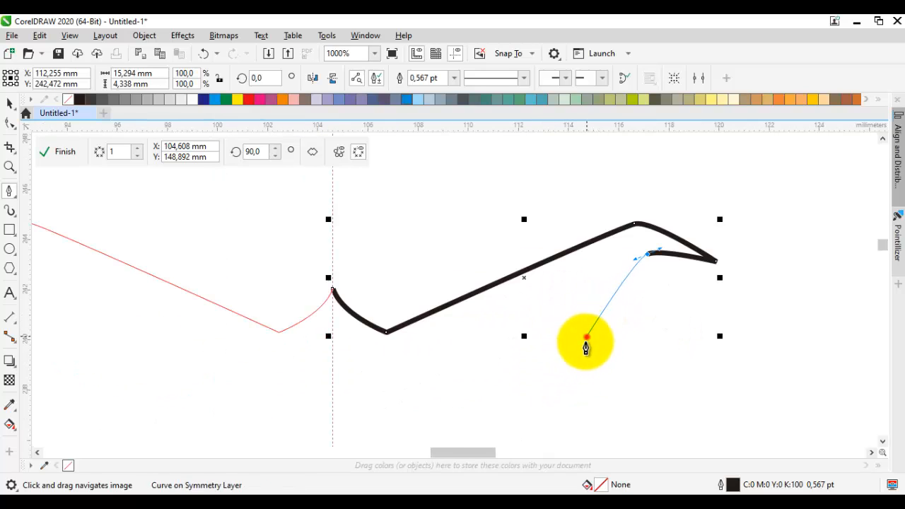
drag(586, 337, 560, 356)
click(397, 375)
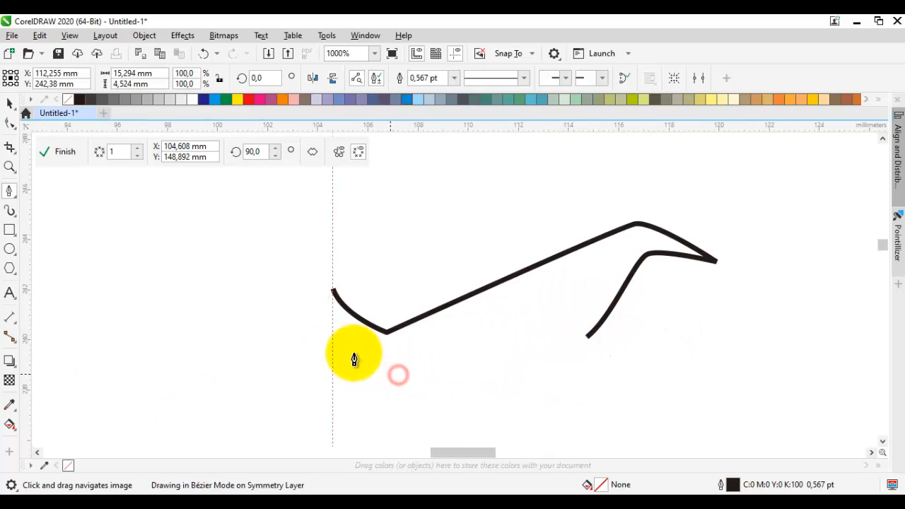
Step: Draw the notched inner end of the brow shape to the mirror line and close the path at its starting node
scroll(347, 356, up, 1)
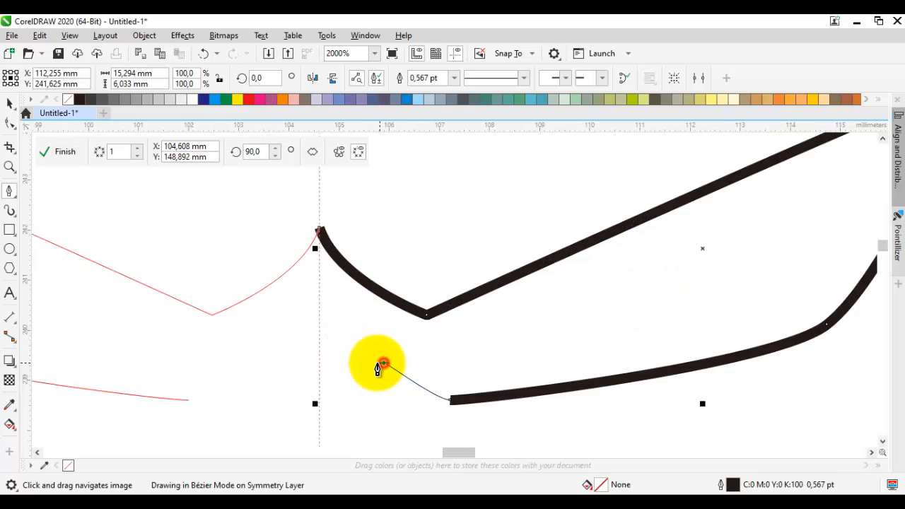
click(382, 363)
click(340, 405)
click(340, 363)
drag(318, 349, 311, 239)
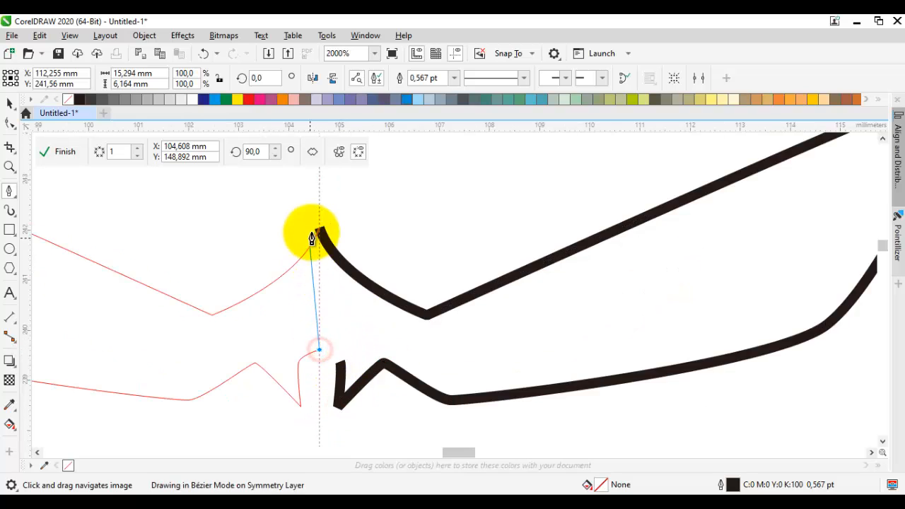
click(319, 232)
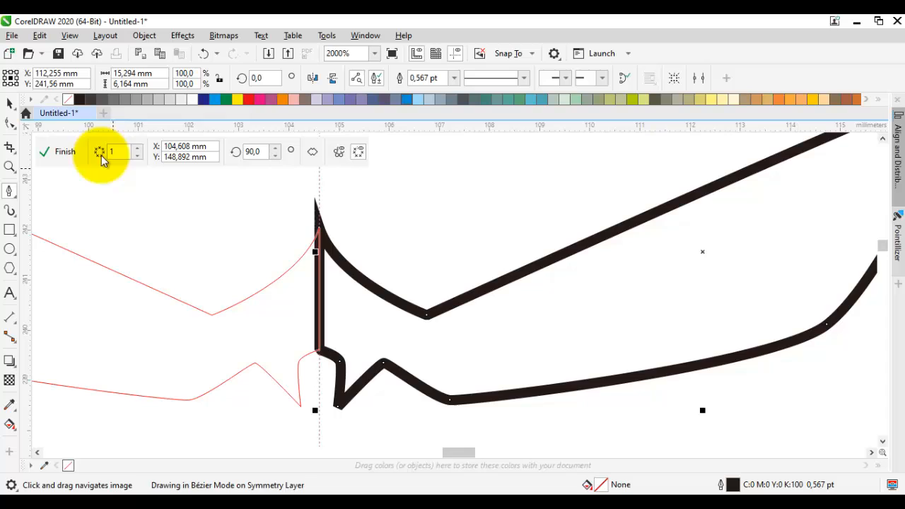
Step: Fill the closed brow shape with black and remove its outline
click(80, 99)
click(396, 266)
scroll(396, 266, down, 1)
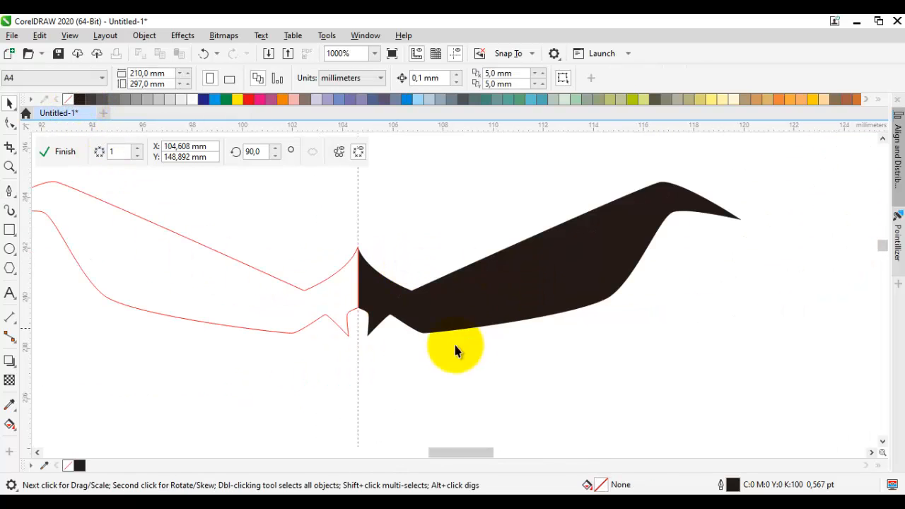
Step: Draw the snout's inner contour from beneath the brow down to its outward corner, about 2.8 mm wide and 5.7 mm high
scroll(394, 353, up, 1)
key(space)
drag(380, 254, 356, 277)
mouse_move(438, 427)
mouse_down()
mouse_move(412, 337)
mouse_move(426, 319)
mouse_up()
click(406, 373)
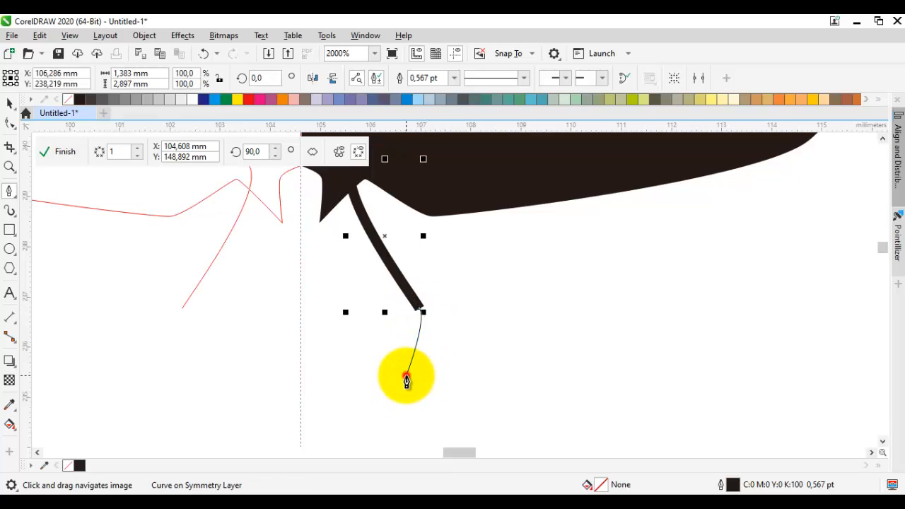
mouse_move(445, 371)
mouse_down()
mouse_move(458, 380)
mouse_move(462, 311)
mouse_up()
click(504, 349)
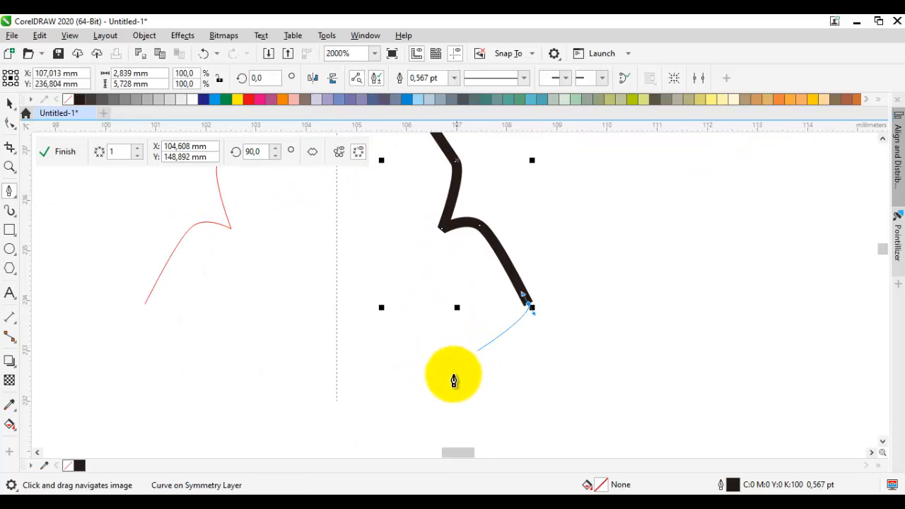
Step: Continue the snout's inner contour around its lower corner, redoing the last segments, and end it on the mirror line
click(429, 386)
drag(398, 374, 393, 405)
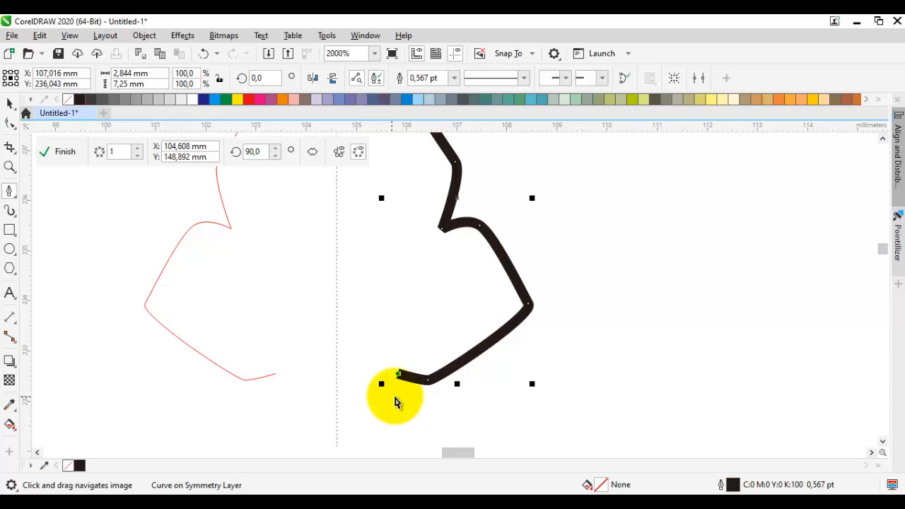
key(ctrl+z)
key(ctrl+z)
drag(438, 383, 409, 384)
click(408, 384)
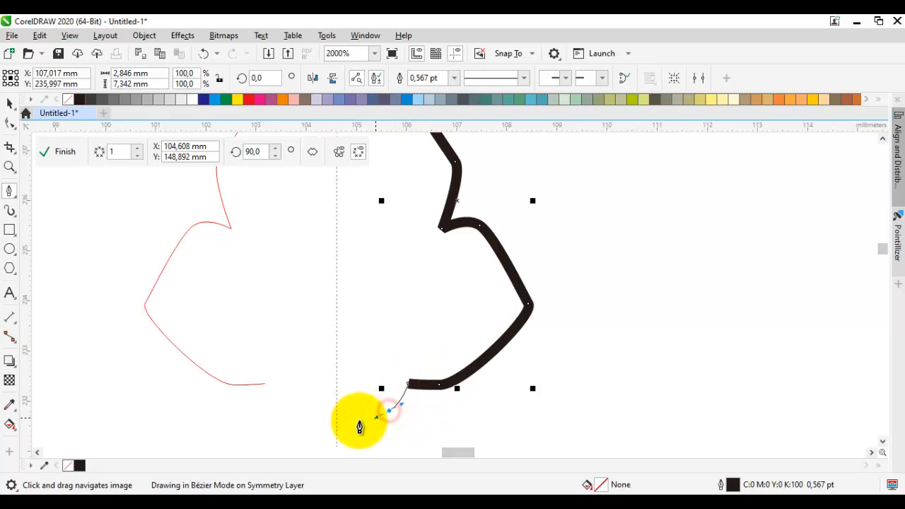
click(336, 427)
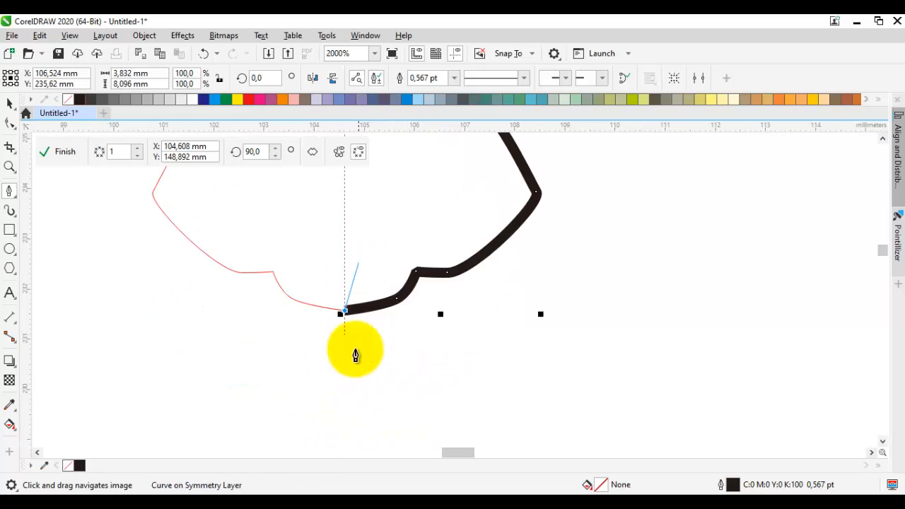
Step: Draw the snout's outer edge from the mirror line back up into the brow and close the shape
click(343, 391)
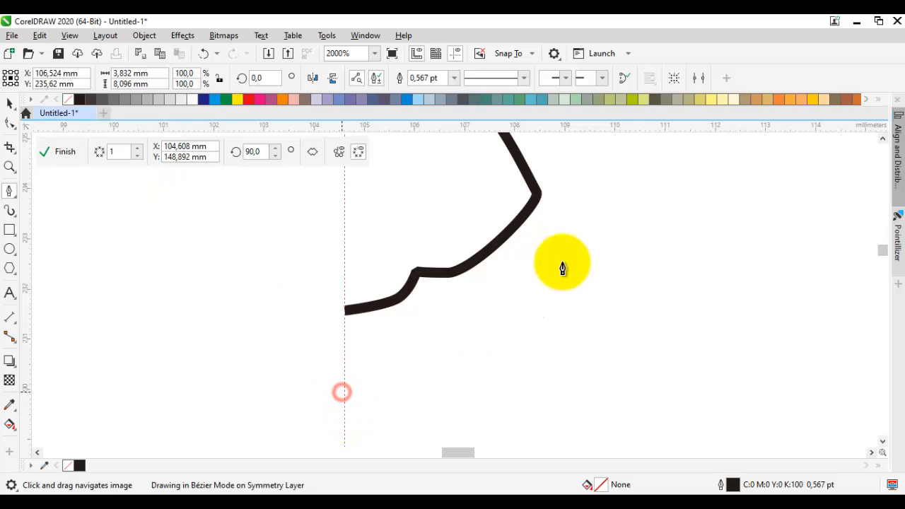
drag(521, 293, 552, 241)
drag(517, 156, 498, 270)
click(489, 244)
mouse_move(461, 228)
mouse_down()
mouse_move(439, 226)
mouse_move(400, 247)
mouse_move(352, 196)
mouse_move(353, 233)
mouse_up()
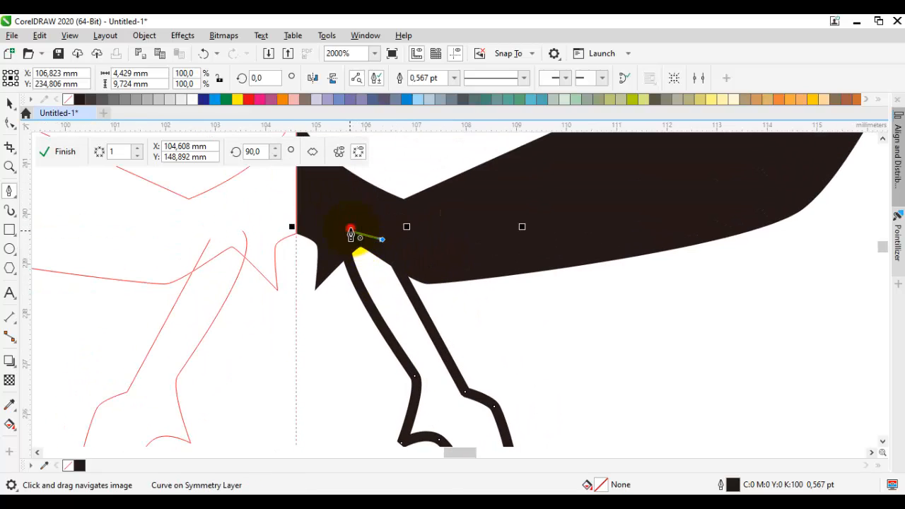
Step: Fill the closed snout shape with black and remove its outline
click(413, 247)
click(387, 308)
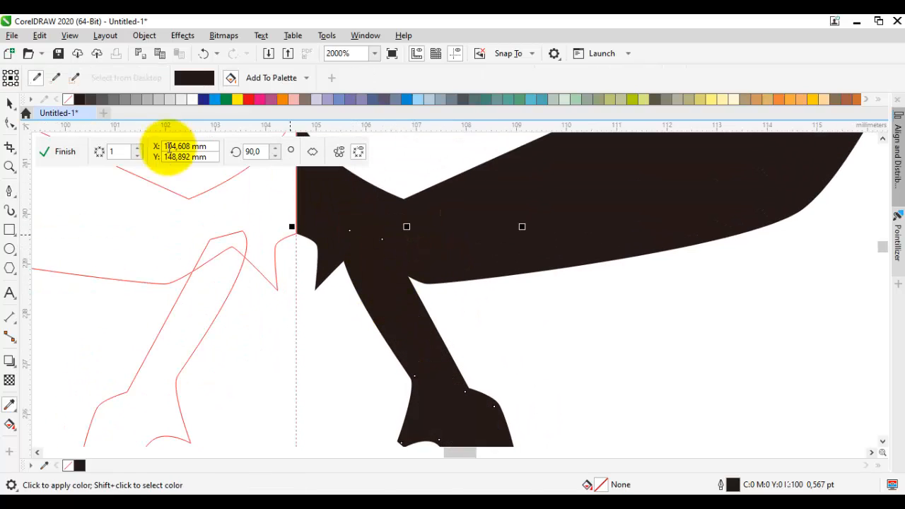
key(space)
right_click(68, 99)
drag(475, 294, 473, 314)
Step: Draw a closed tapering stripe under the brow, about 6.5 mm wide and 1.6 mm high, overlapping the top of the snout shape
key(space)
click(671, 287)
click(694, 285)
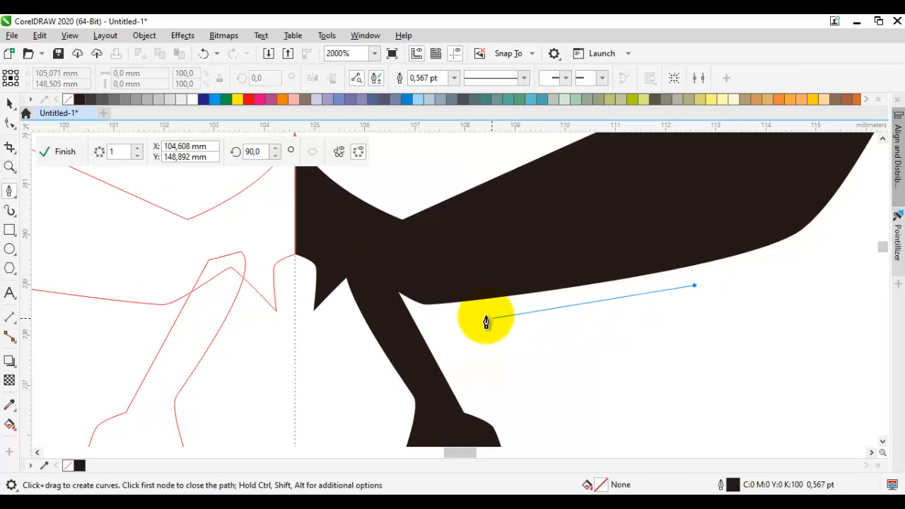
drag(439, 315, 430, 314)
click(399, 267)
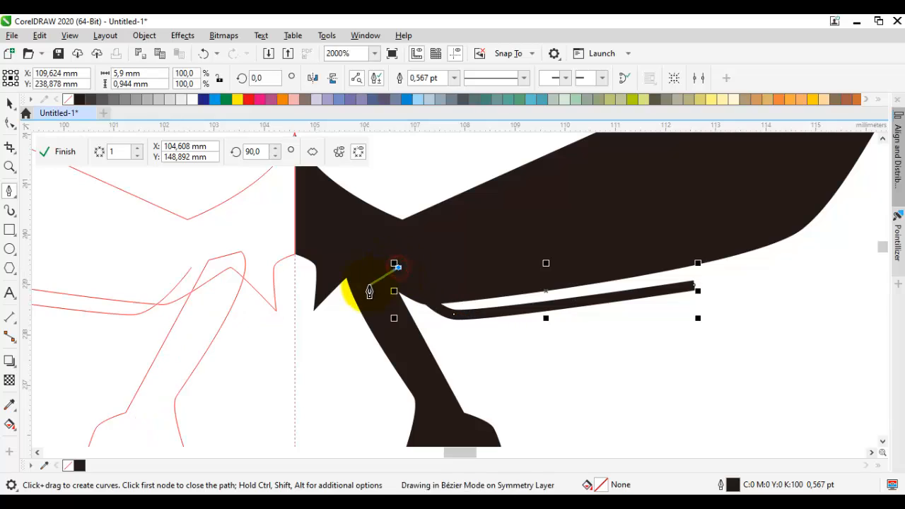
click(370, 285)
click(393, 345)
drag(698, 287, 476, 354)
Step: Fill the stripe under the brow with black and remove its outline
click(78, 100)
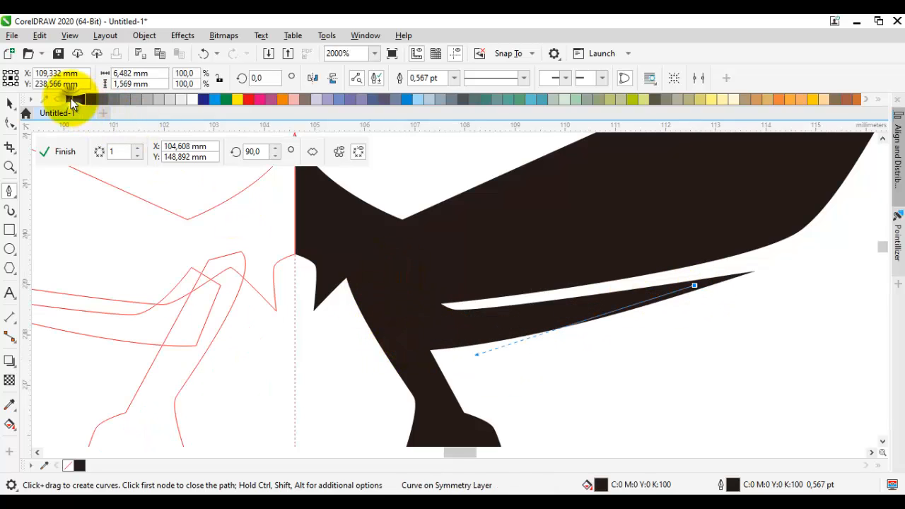
right_click(68, 99)
key(space)
Step: Move the outer tip node of the lower stripe slightly farther outward along the brow's lower edge
click(473, 321)
key(F10)
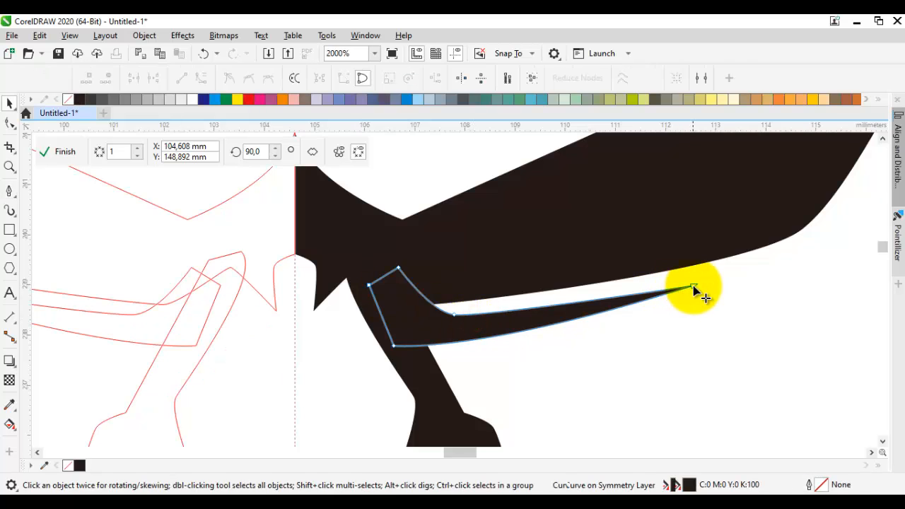
drag(695, 285, 726, 281)
scroll(531, 368, down, 3)
key(space)
click(548, 369)
mouse_move(560, 356)
mouse_down()
mouse_move(560, 311)
mouse_move(592, 295)
mouse_up()
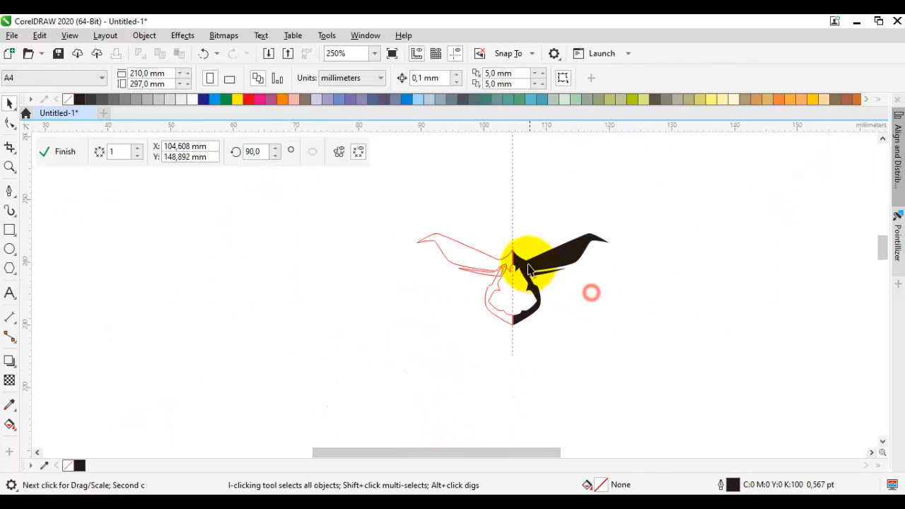
Step: Draw a closed tapering stripe above the brow's inner half, about 6.5 mm wide and 3.1 mm high, and fill it black without outline
scroll(528, 266, up, 2)
scroll(514, 285, down, 1)
drag(520, 270, 514, 280)
drag(506, 246, 484, 271)
key(p)
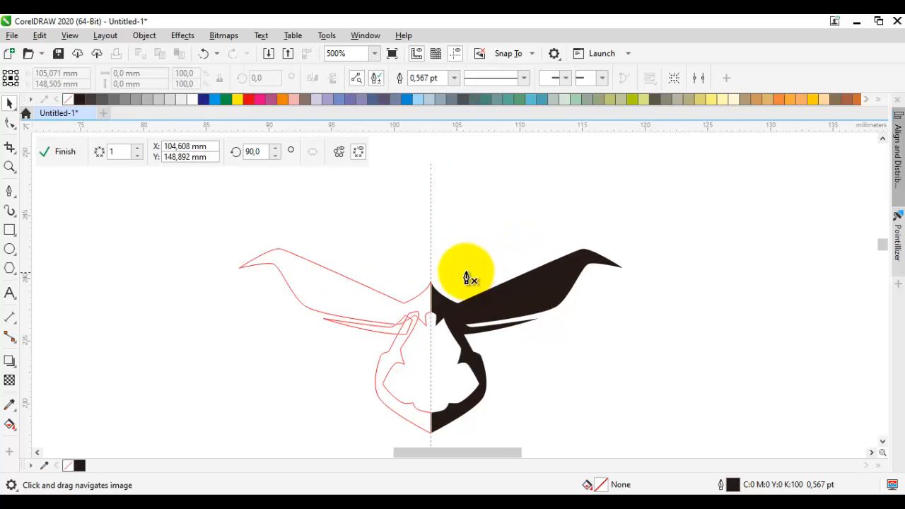
scroll(467, 272, up, 1)
drag(434, 304, 460, 304)
click(598, 244)
click(453, 322)
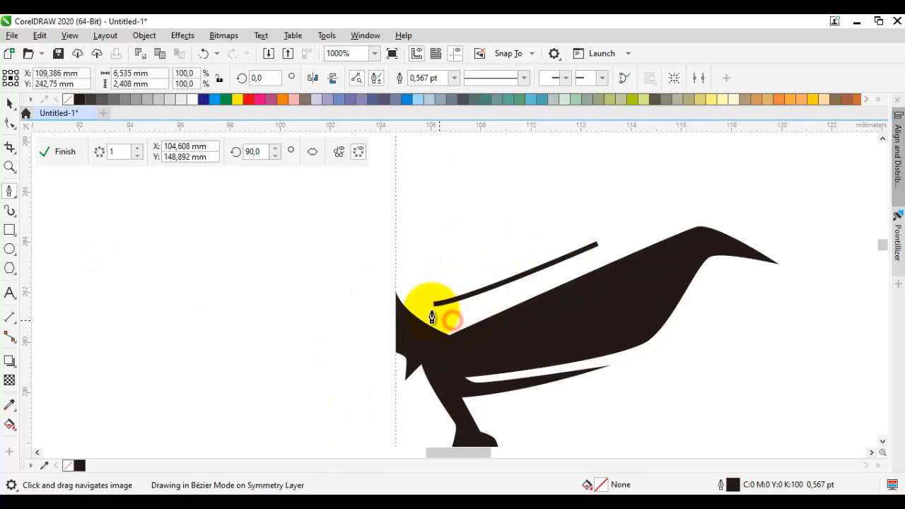
click(433, 304)
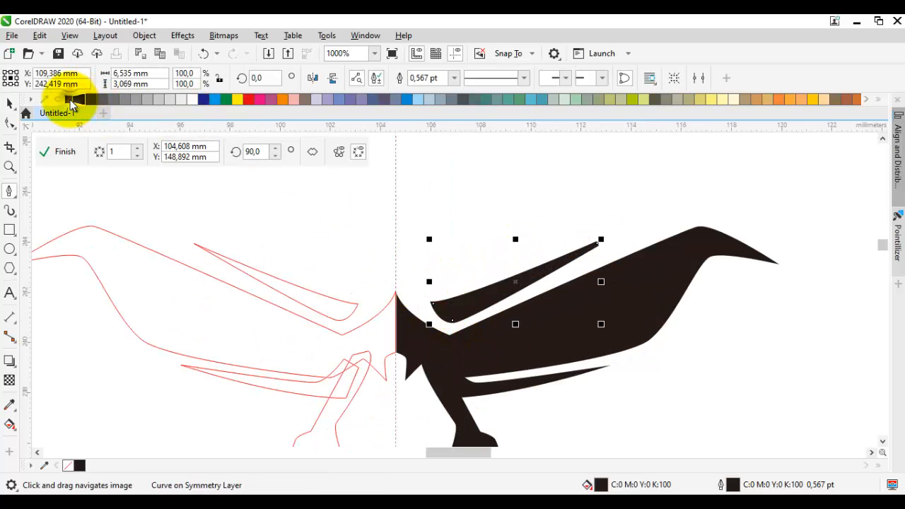
key(space)
scroll(523, 272, down, 2)
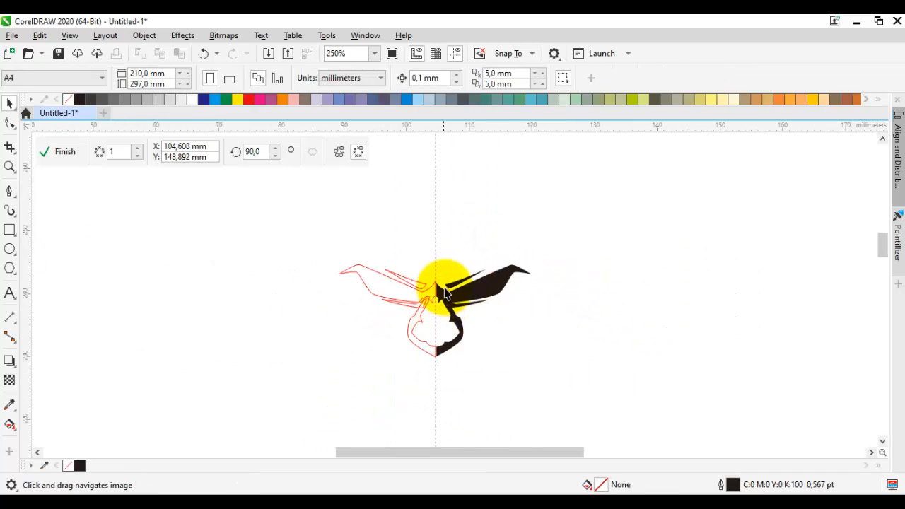
Step: Reshape the lower edge of the brow's outer end by shifting its lower corner node outward and adjusting the node beneath the tip
scroll(518, 281, up, 2)
double_click(507, 236)
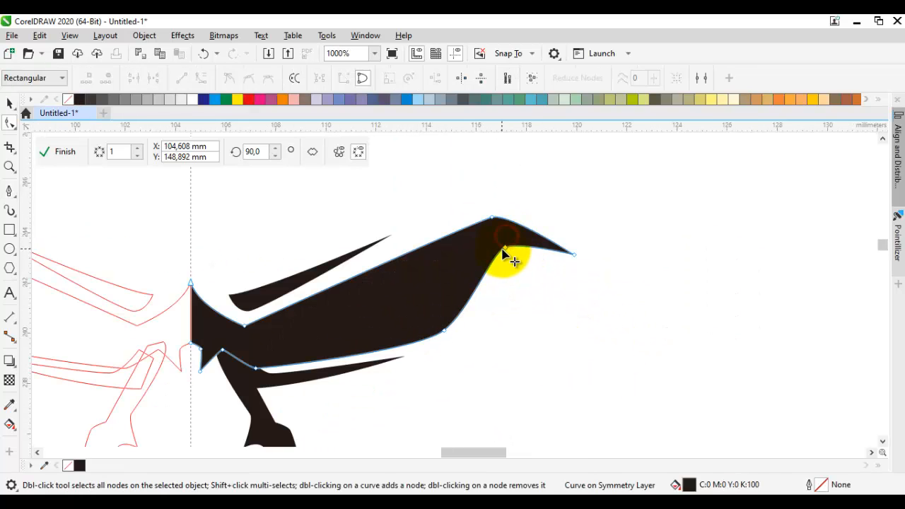
click(505, 247)
drag(460, 325, 467, 326)
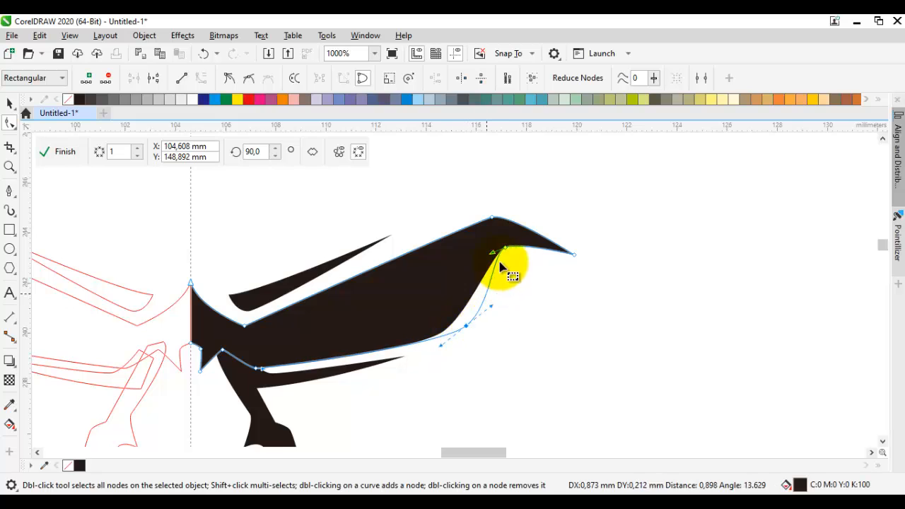
scroll(509, 246, up, 1)
mouse_move(502, 249)
mouse_down()
mouse_move(493, 252)
mouse_move(511, 251)
mouse_up()
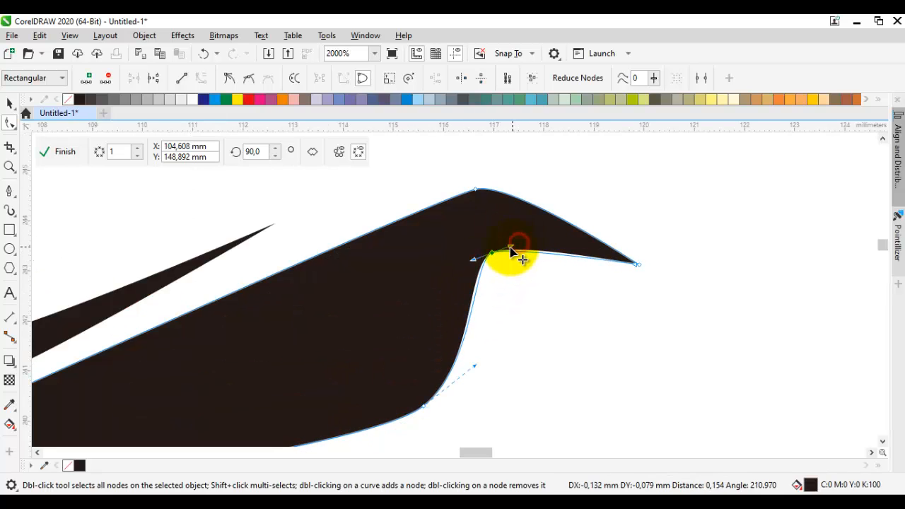
scroll(516, 269, down, 3)
key(space)
click(546, 294)
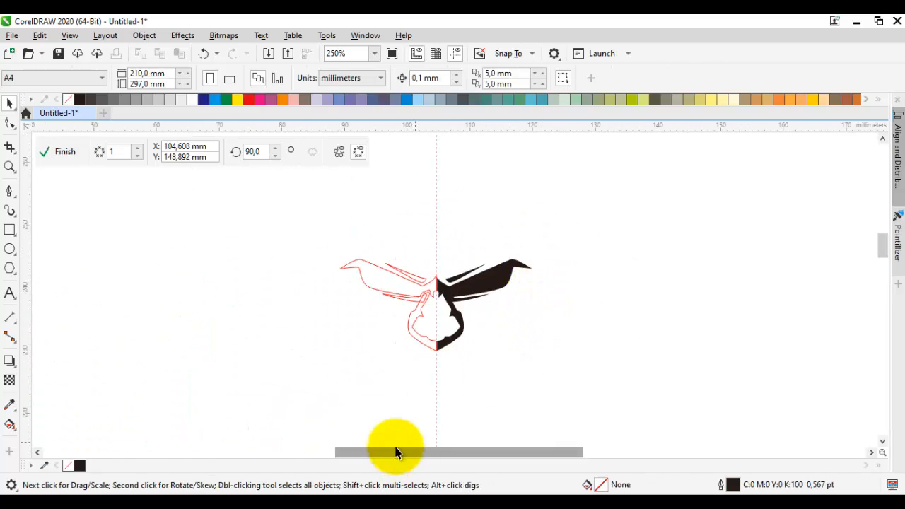
Step: Draw an arched Pen curve over the brow's outer end, about 9.9 mm wide and 4.6 mm high
scroll(516, 309, up, 1)
key(space)
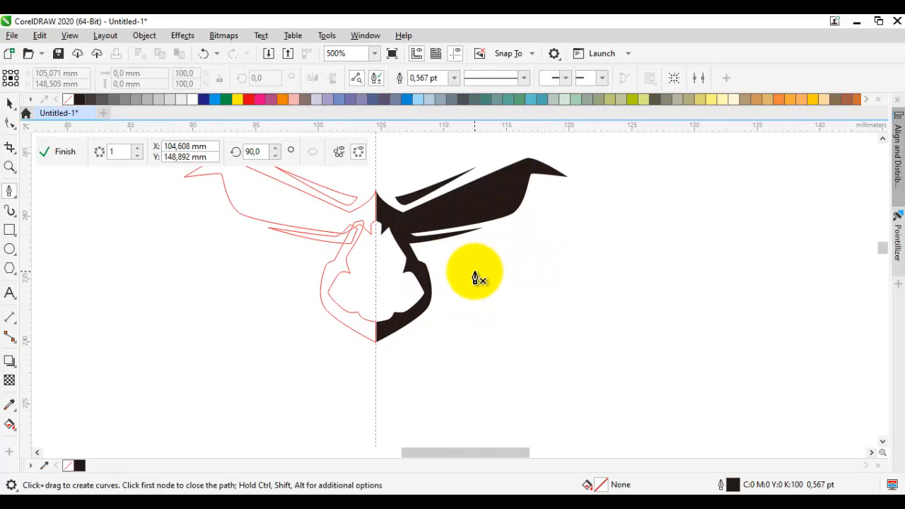
drag(436, 213, 426, 306)
mouse_move(504, 336)
mouse_down()
mouse_move(465, 287)
mouse_move(452, 298)
mouse_up()
mouse_move(492, 327)
mouse_down()
mouse_move(499, 283)
mouse_move(481, 287)
mouse_move(575, 215)
mouse_up()
drag(583, 183, 565, 203)
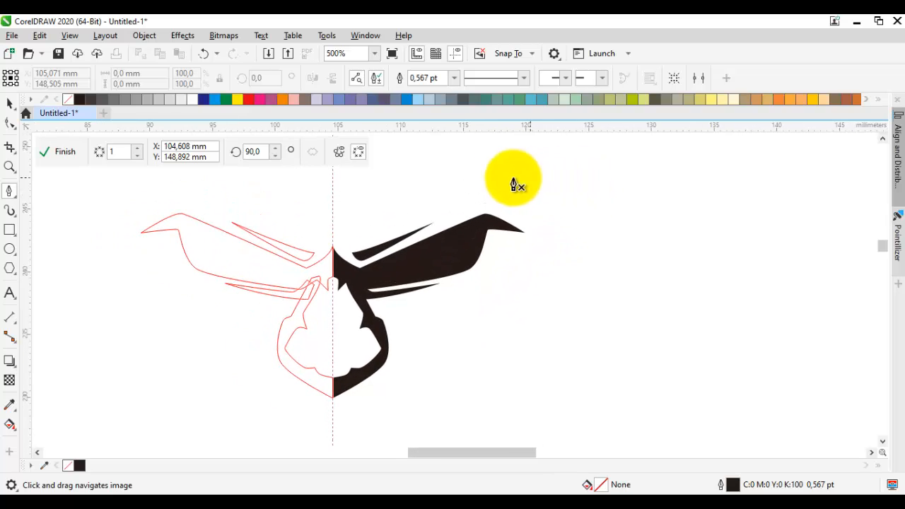
mouse_move(504, 184)
mouse_down()
mouse_move(539, 253)
mouse_move(535, 238)
mouse_up()
click(532, 225)
Step: Extend the arched curve with an inward notch beside the brow and down around the cheek towards a pointed tip near the muzzle
click(480, 259)
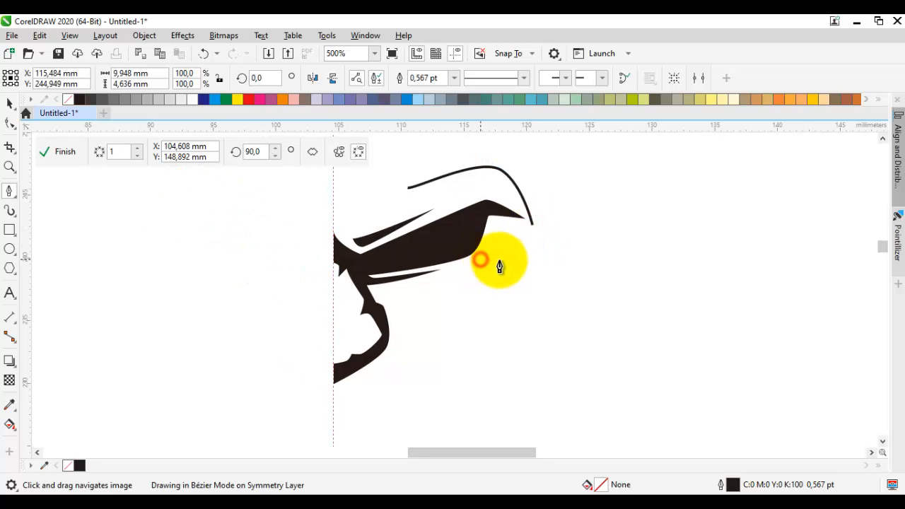
key(ctrl+z)
click(489, 267)
click(518, 266)
drag(514, 320, 478, 245)
click(527, 252)
drag(412, 305, 459, 275)
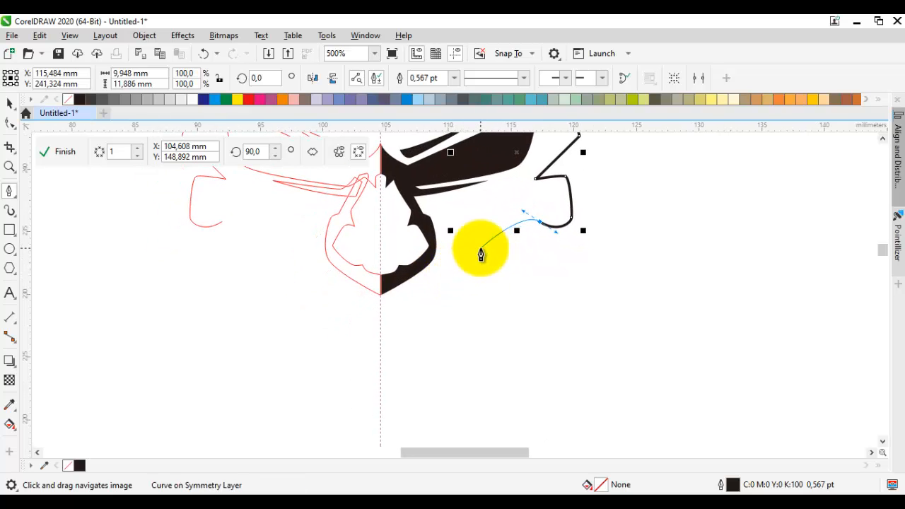
Step: Continue the curve through a small cheek hook, sweep it to the symmetry axis below the muzzle, and add a short straight edge down the axis
drag(532, 265, 508, 272)
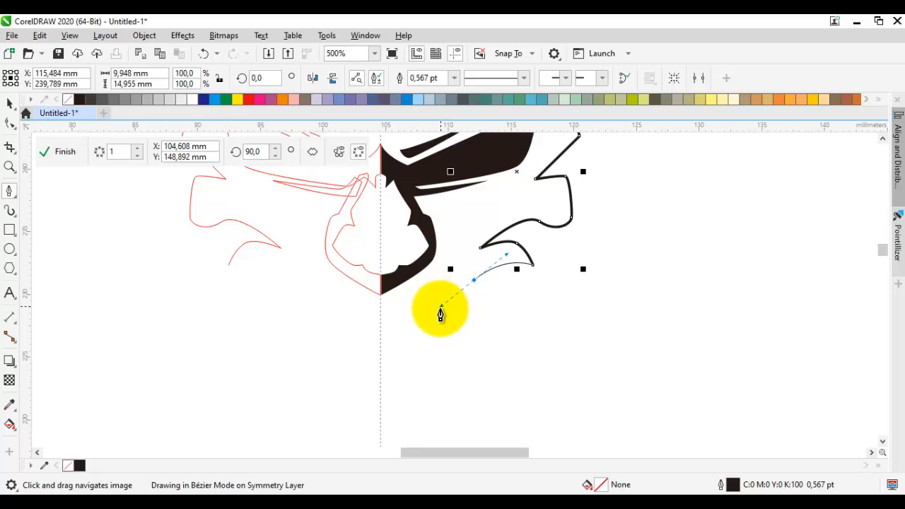
mouse_move(380, 312)
mouse_down()
mouse_move(377, 353)
mouse_move(364, 309)
mouse_up()
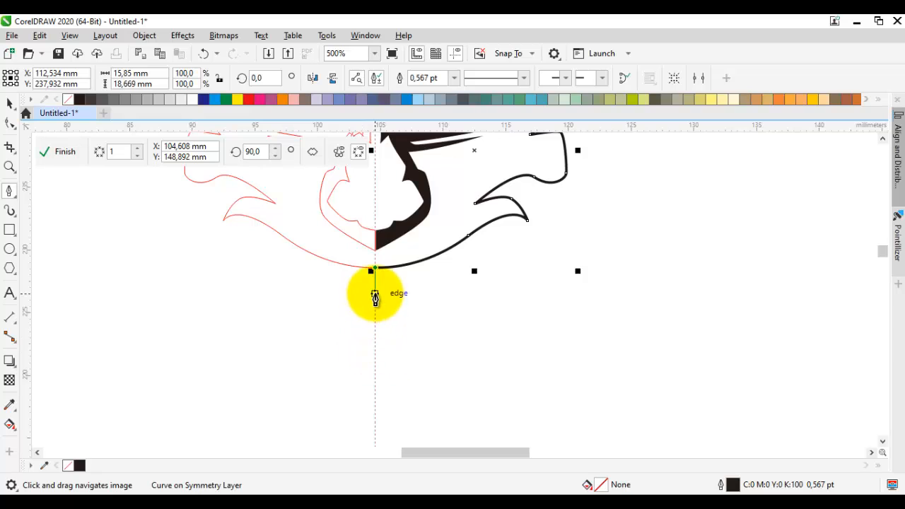
drag(369, 363, 373, 342)
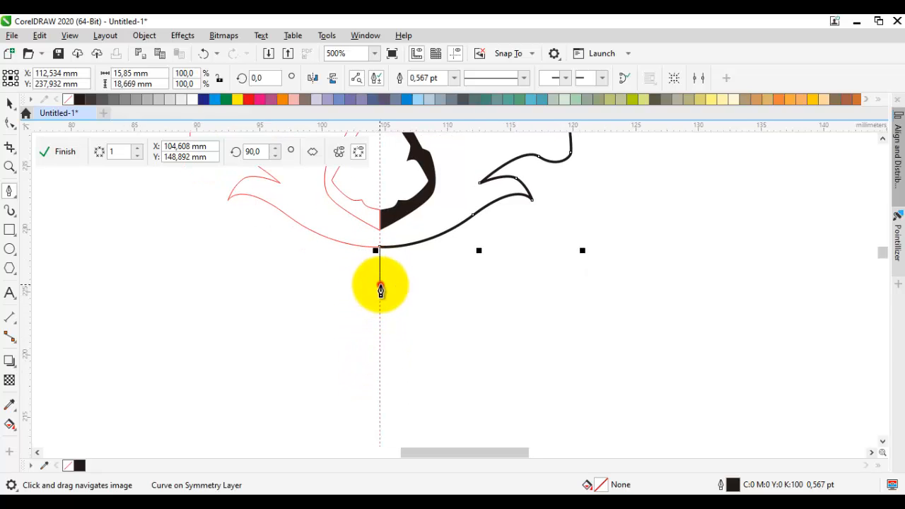
Step: Draw the outer contour from the chin around the jaw and temple and close it at the arch's start, about 17.2 mm wide and 22.9 mm high
scroll(452, 276, up, 2)
drag(464, 289, 536, 205)
drag(584, 231, 539, 321)
drag(601, 330, 630, 307)
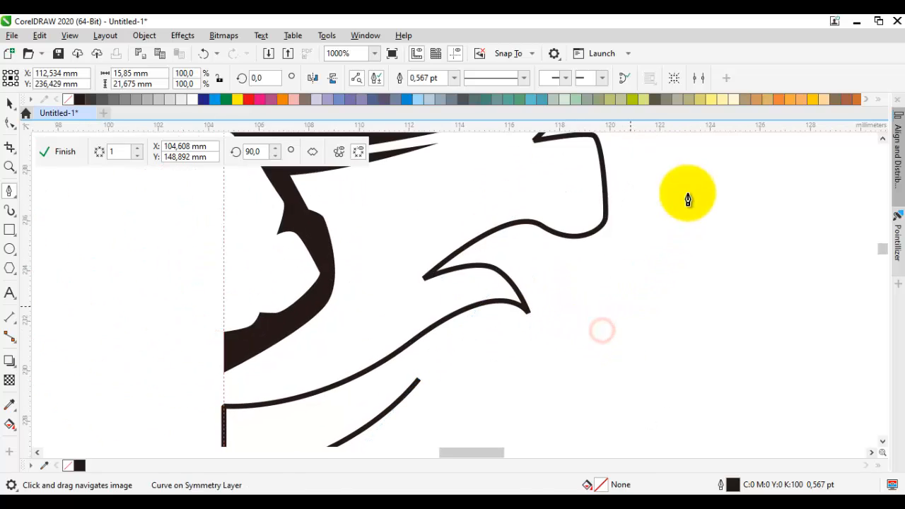
drag(687, 193, 651, 301)
drag(634, 271, 623, 290)
drag(611, 252, 573, 334)
drag(592, 292, 592, 284)
mouse_move(540, 156)
mouse_down()
mouse_move(546, 197)
mouse_move(533, 169)
mouse_up()
drag(312, 247, 451, 159)
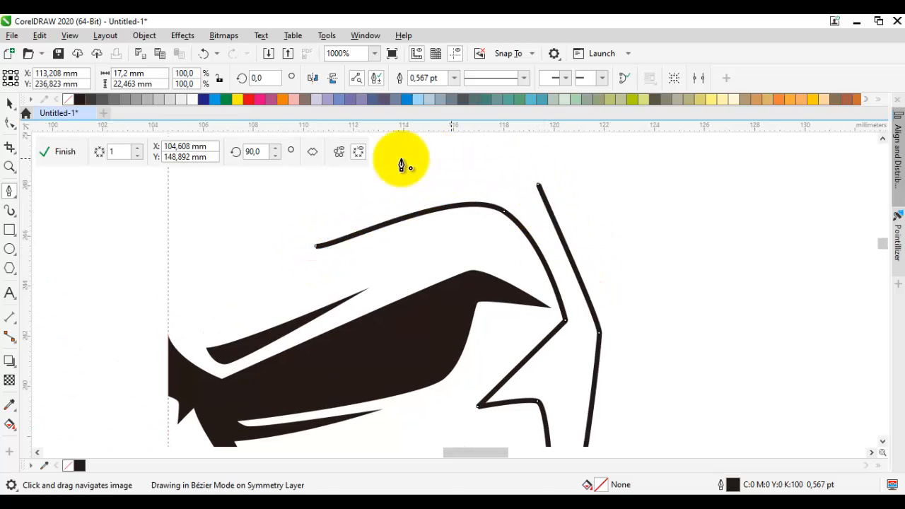
Step: Fill the closed face contour black and remove its outline
click(68, 100)
right_click(67, 100)
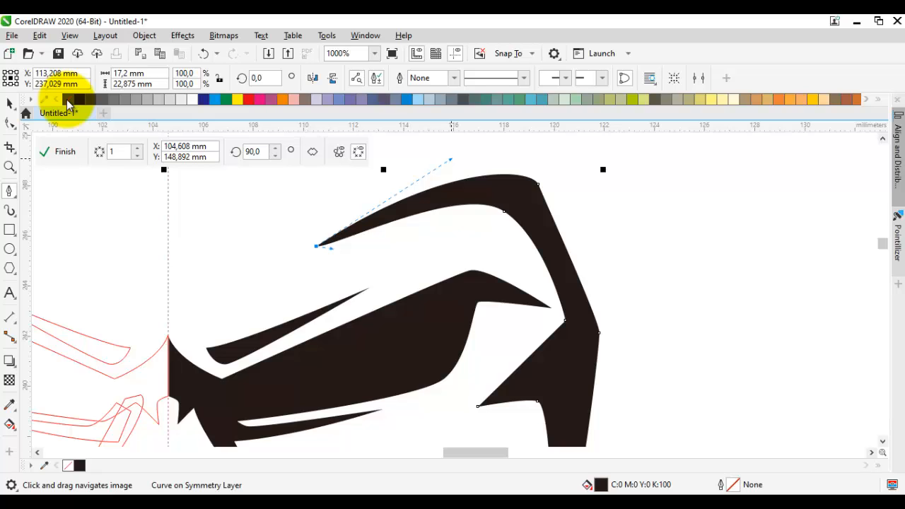
key(space)
click(765, 408)
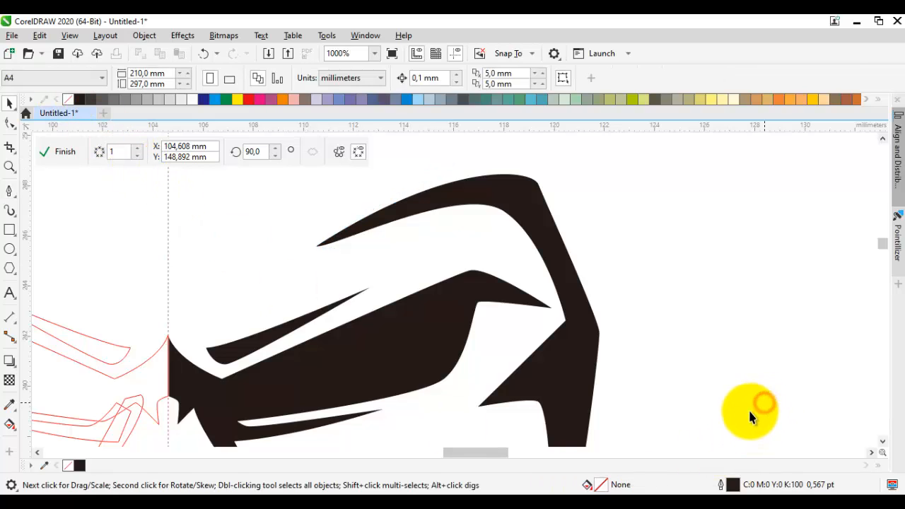
scroll(692, 337, down, 3)
scroll(490, 191, up, 3)
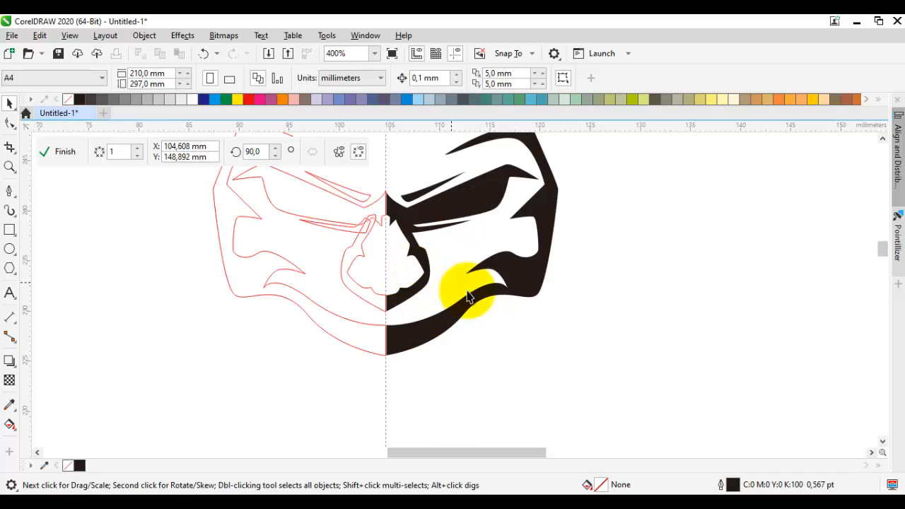
Step: Reshape the jaw by moving its lower outer corner node inward and down and shifting the inner cheek node slightly inward
scroll(467, 297, up, 1)
key(F10)
click(566, 295)
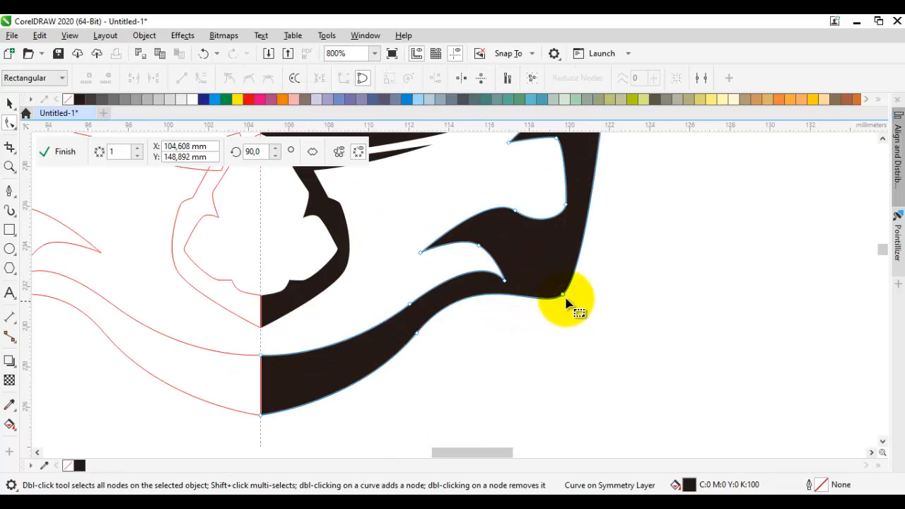
drag(564, 298, 553, 306)
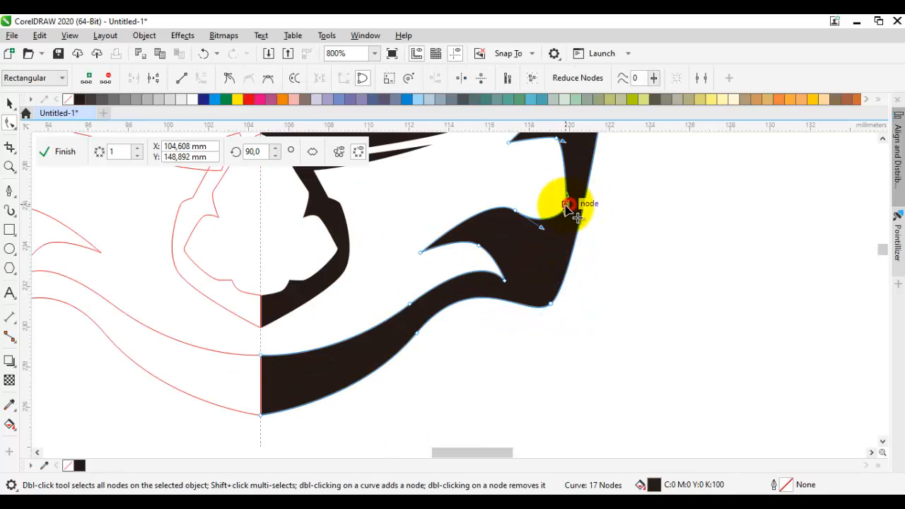
drag(557, 211, 556, 211)
key(space)
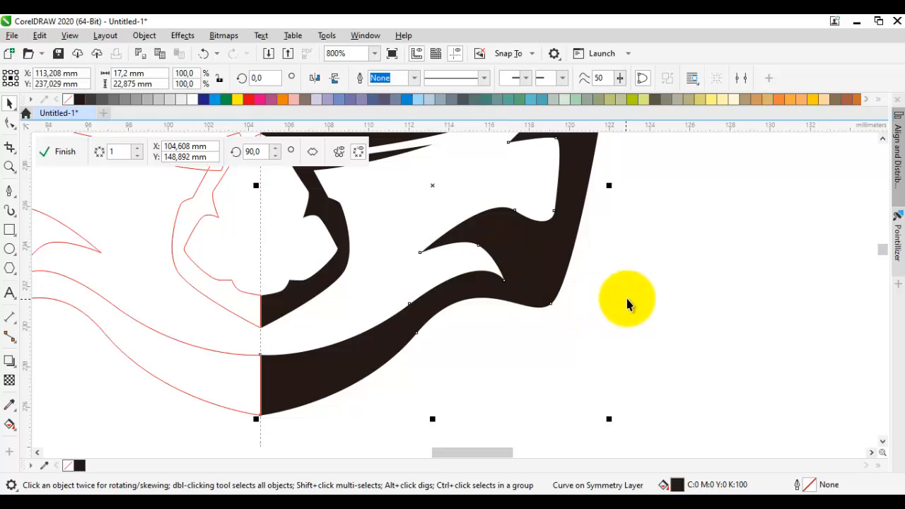
click(564, 330)
scroll(534, 341, up, 1)
drag(534, 340, 575, 331)
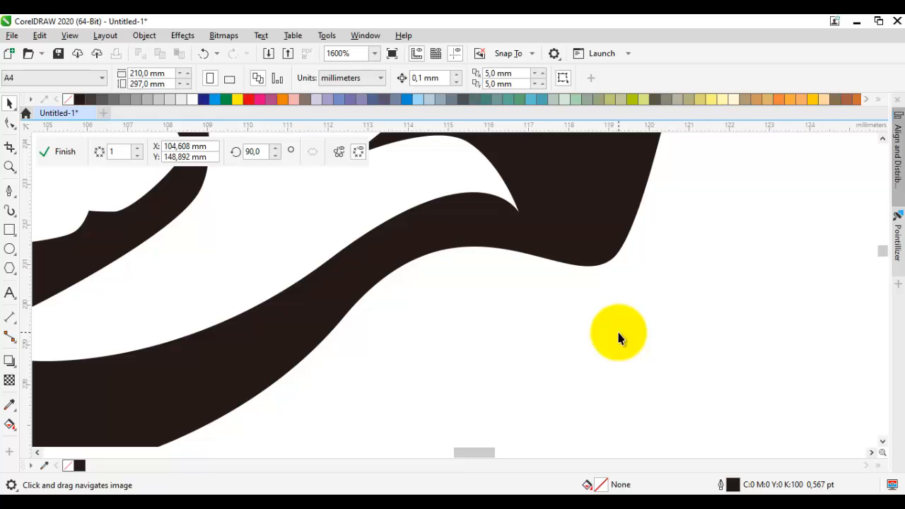
scroll(650, 363, down, 2)
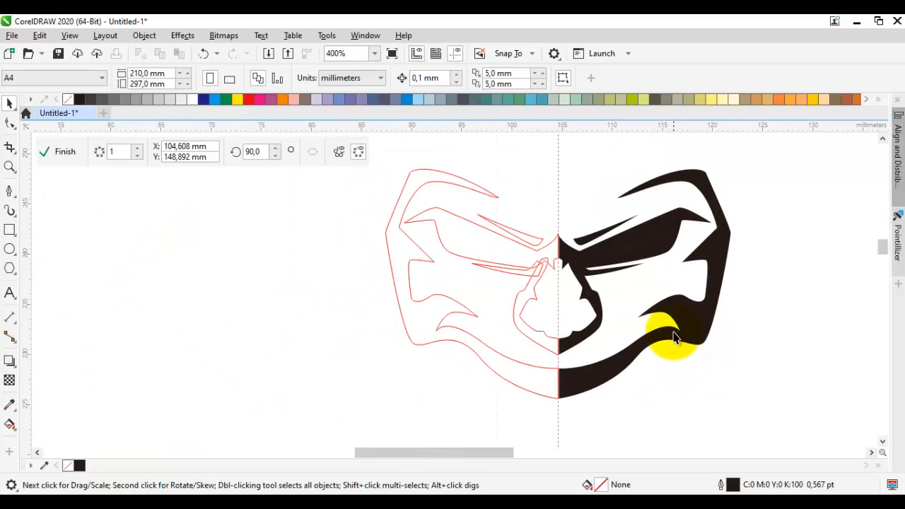
Step: Move the tip node of the small cheek hook slightly upward
scroll(674, 327, up, 1)
double_click(709, 308)
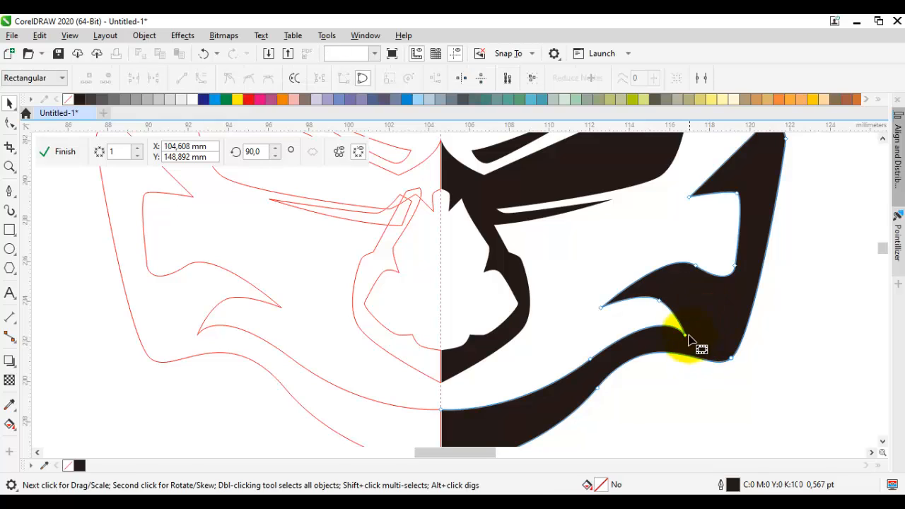
mouse_move(687, 335)
mouse_down()
mouse_move(690, 325)
mouse_move(591, 256)
mouse_move(540, 280)
mouse_up()
scroll(709, 348, down, 1)
key(Escape)
Step: Start an ear with a short curved Pen segment above the temple, about 4.8 mm wide and 4.5 mm high
key(p)
scroll(661, 305, up, 1)
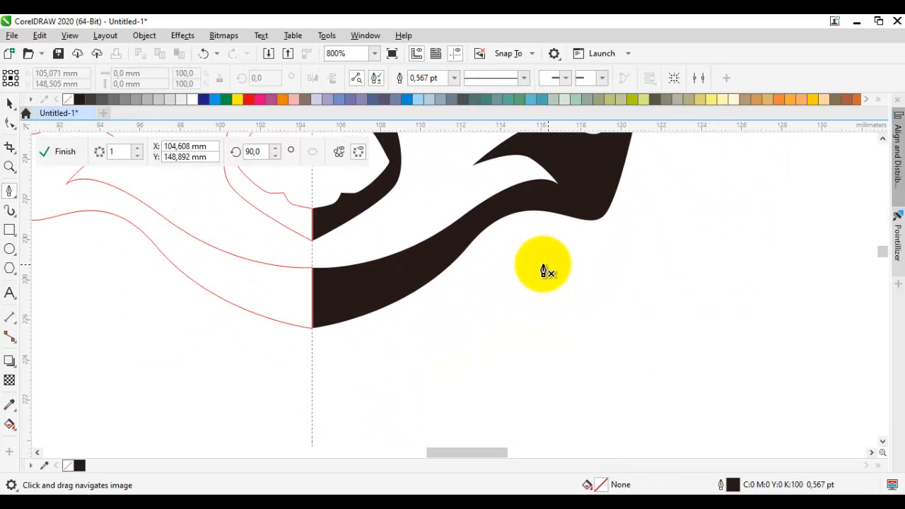
click(569, 205)
scroll(651, 330, down, 1)
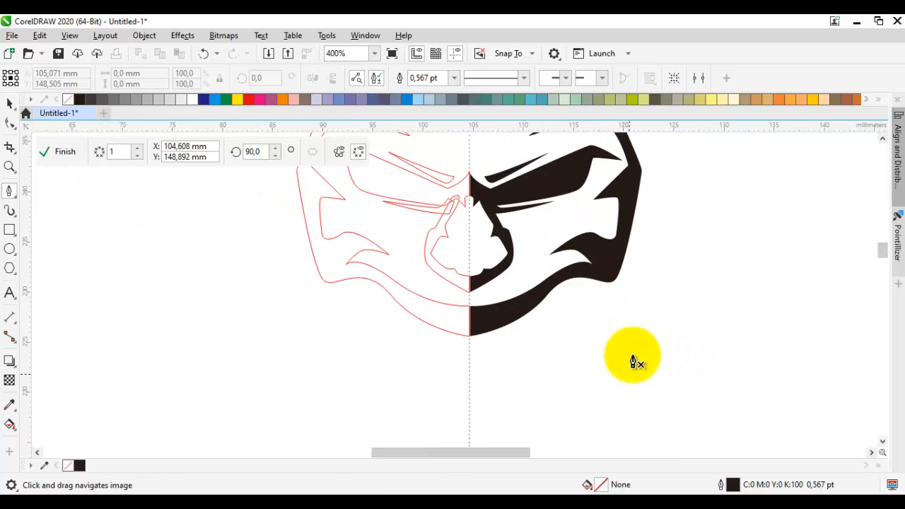
drag(645, 252, 611, 362)
drag(608, 271, 580, 347)
drag(537, 252, 535, 269)
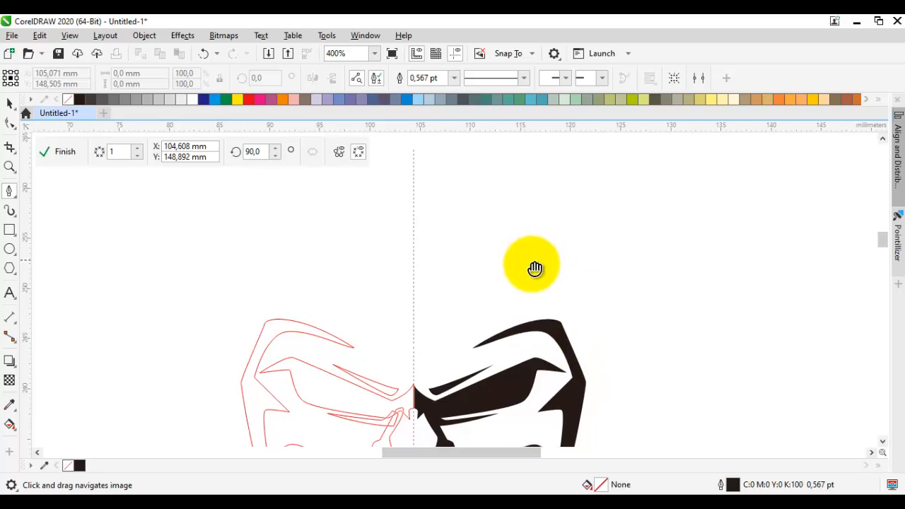
scroll(517, 269, down, 2)
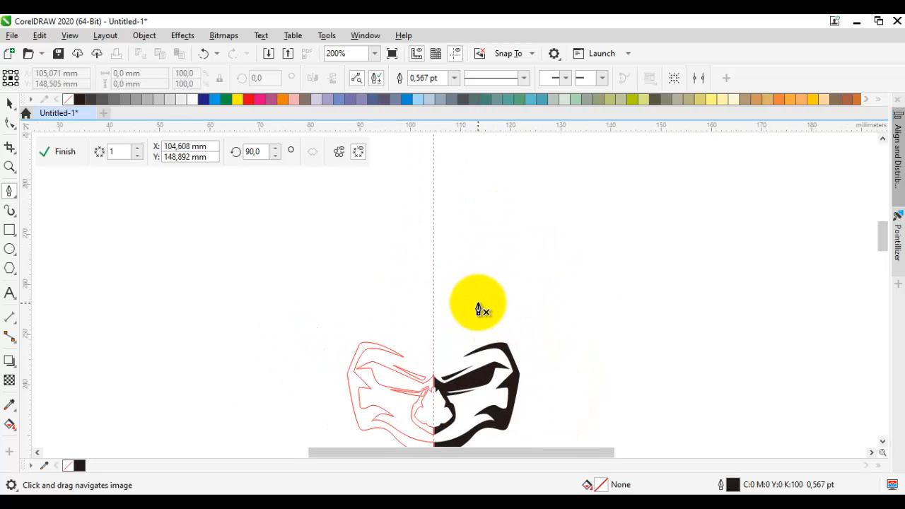
drag(559, 236, 558, 252)
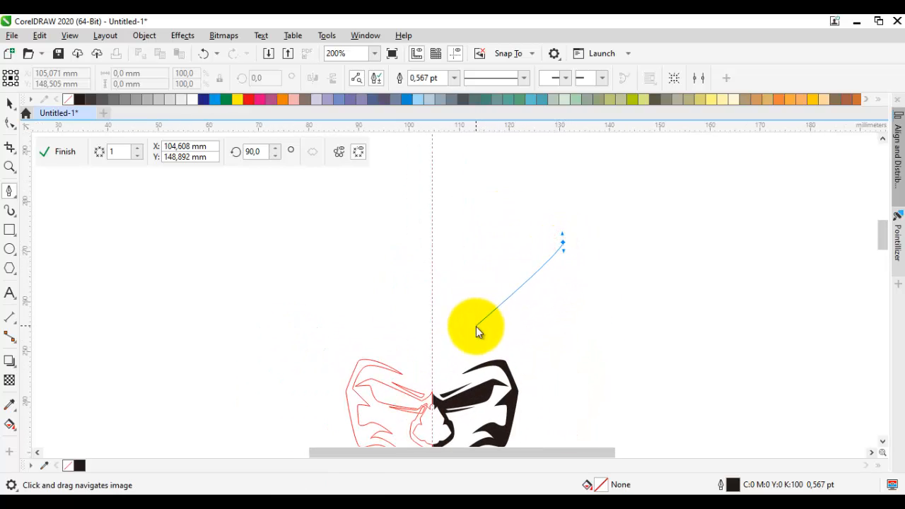
drag(473, 329, 492, 336)
key(Escape)
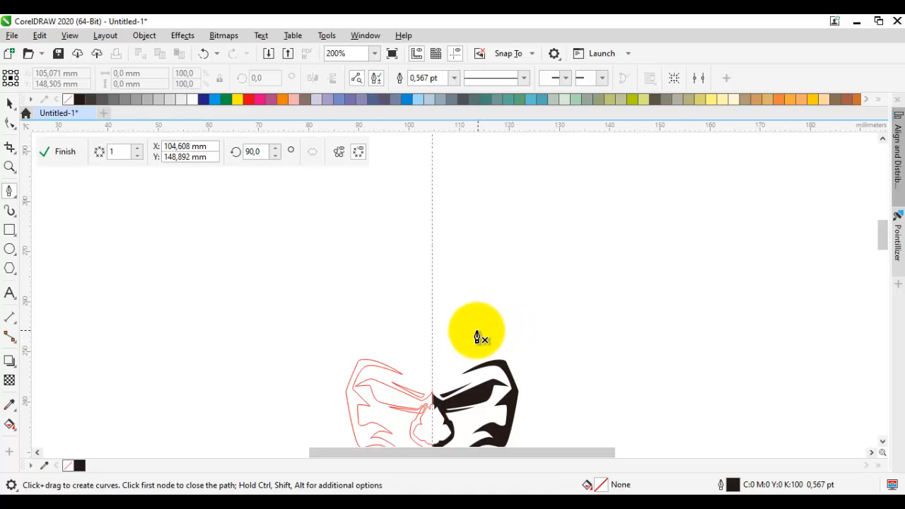
click(496, 352)
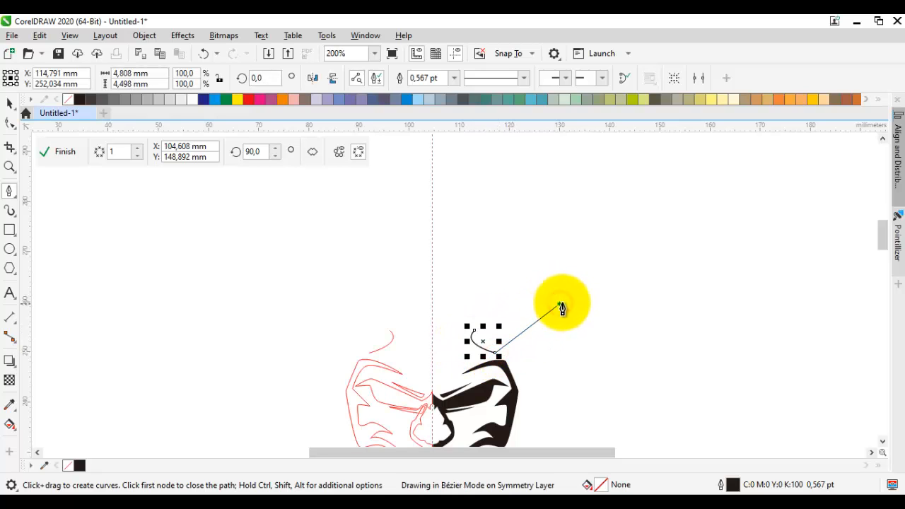
Step: Extend the segment outward to a pointed upper tip and back into a closed narrow ear shape, about 19.2 mm wide and 19.7 mm high
drag(564, 297, 565, 295)
click(567, 255)
scroll(555, 292, up, 1)
click(547, 300)
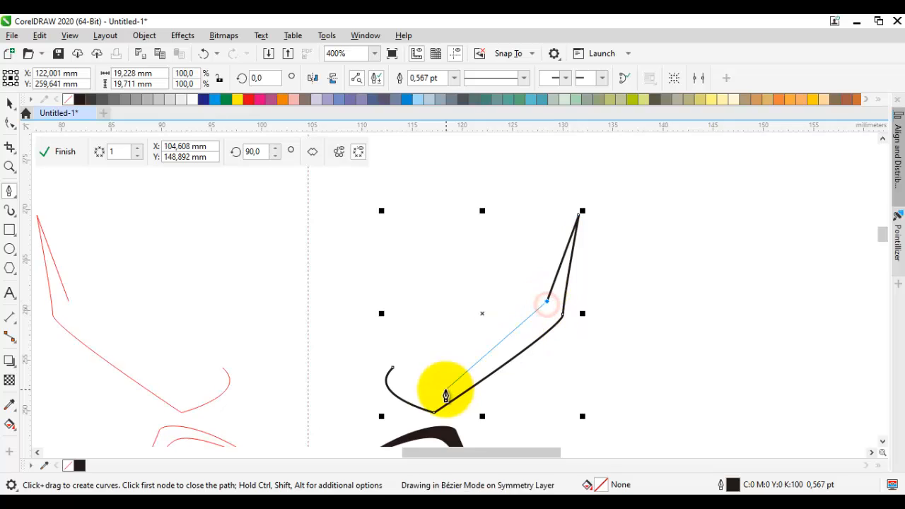
click(441, 390)
mouse_move(393, 368)
mouse_down()
mouse_move(408, 383)
mouse_move(404, 362)
mouse_up()
Step: Move the ear shape slightly upward and fill it black without outline
key(space)
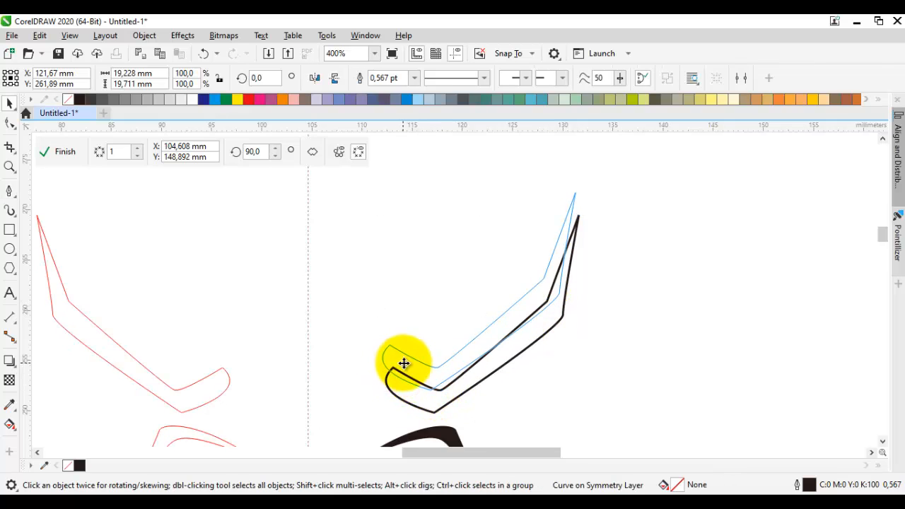
click(78, 100)
click(327, 257)
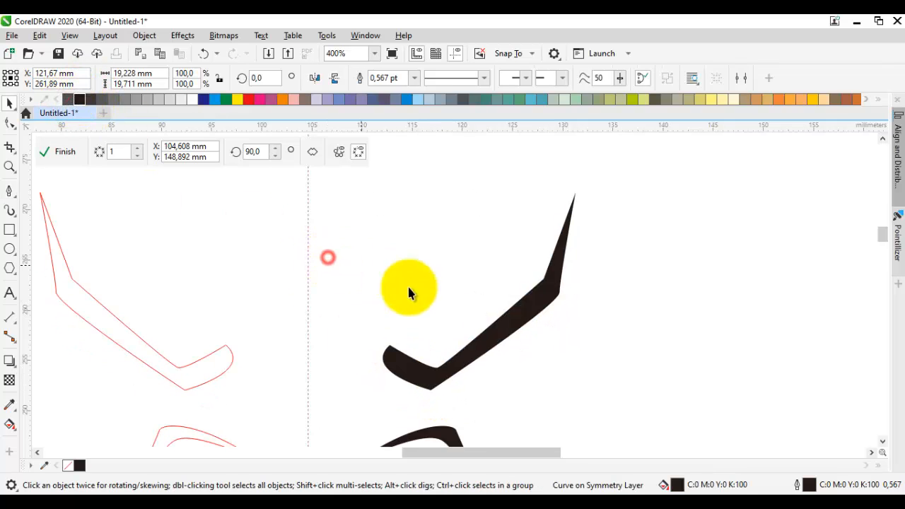
Step: Smooth the ear's inner edge by deleting its elbow node, and shift the tip node up and outward and the lower bend node inward
key(space)
key(space)
double_click(531, 314)
double_click(546, 278)
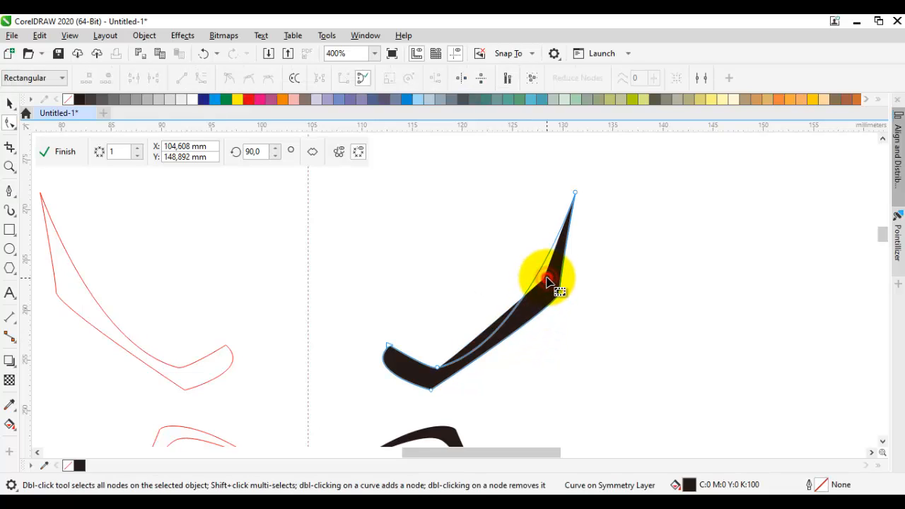
right_click(576, 192)
click(625, 297)
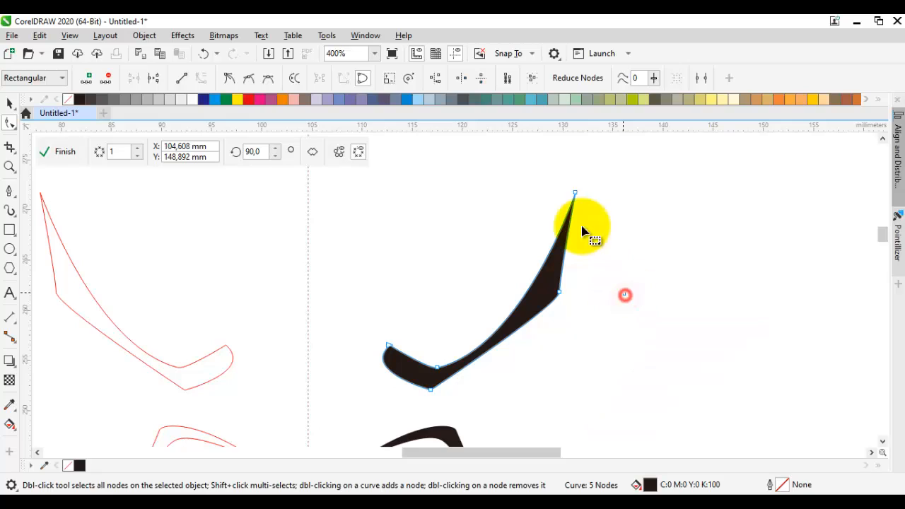
drag(575, 192, 581, 184)
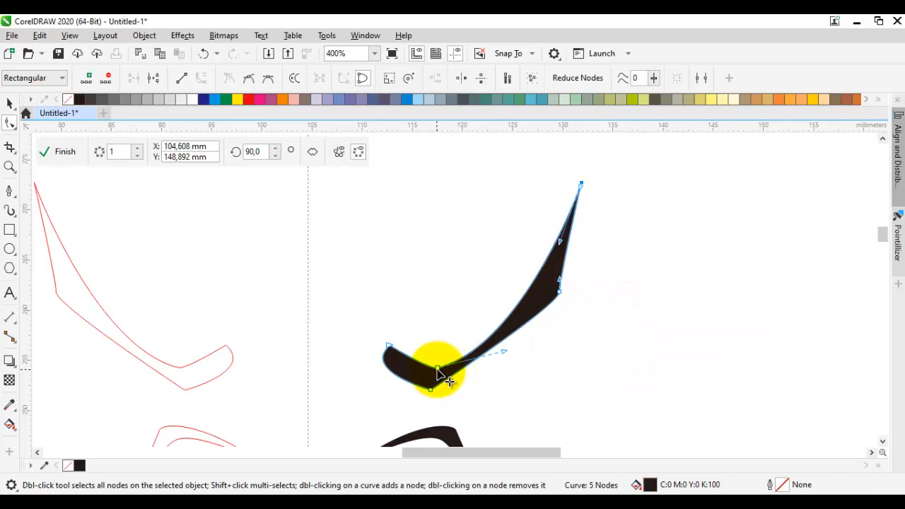
drag(435, 369, 382, 339)
Step: Draw a Pen curve from the ear's base around its inner side to just below the tip, about 17.6 mm wide and 16.8 mm high
key(p)
scroll(398, 358, up, 1)
click(436, 380)
click(381, 338)
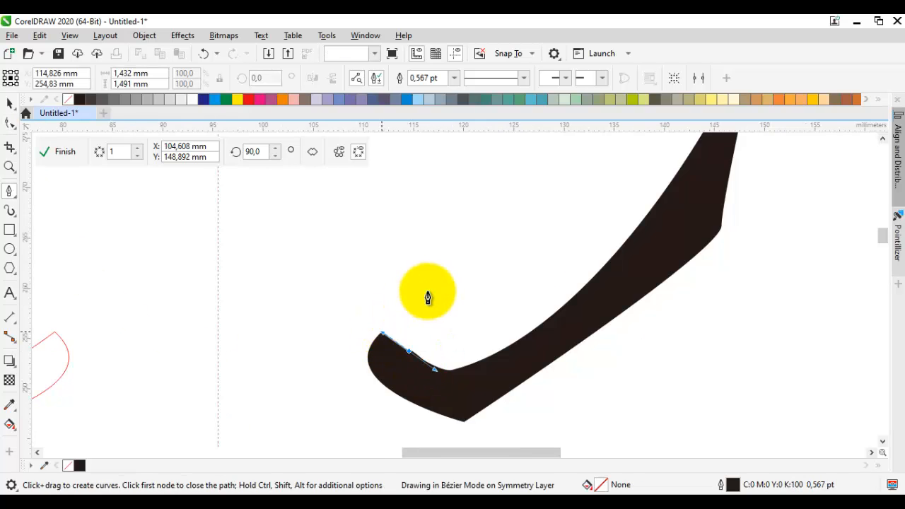
scroll(417, 303, down, 1)
drag(450, 270, 468, 258)
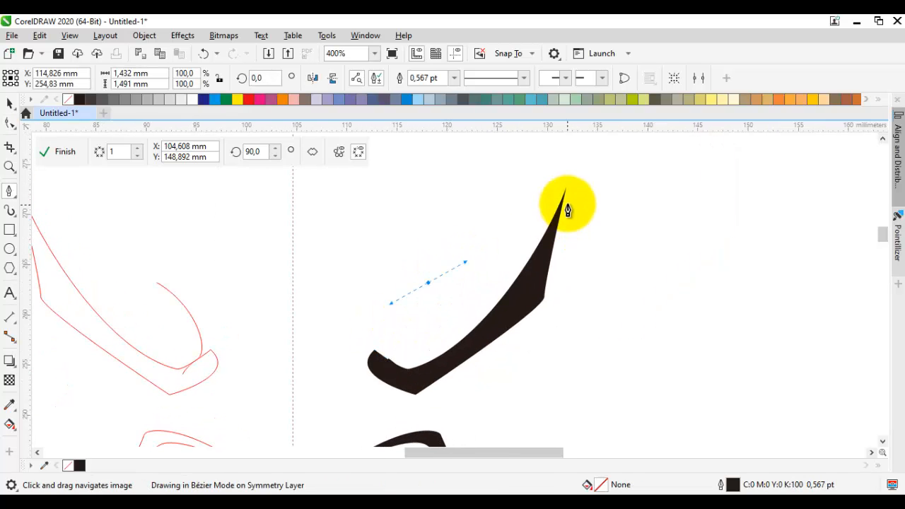
scroll(562, 202, up, 2)
click(531, 237)
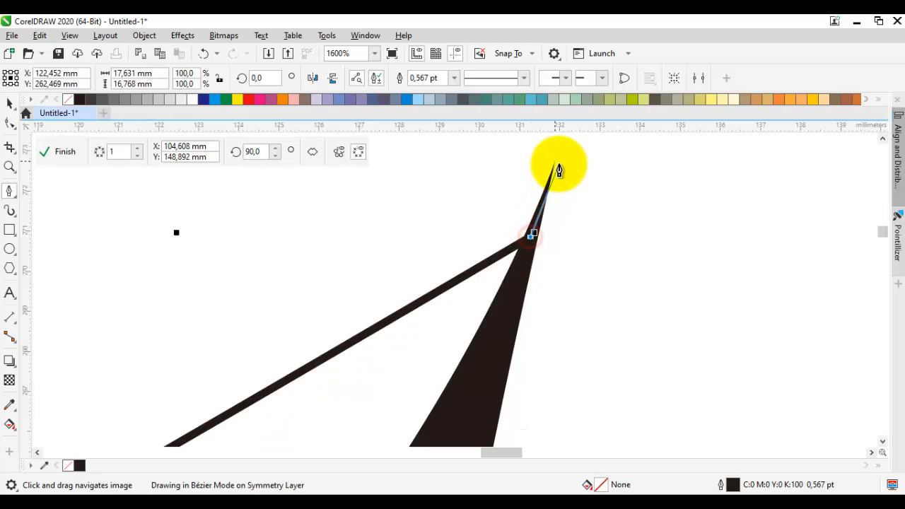
Step: Continue the curve through the ear's tip and back down parallel to the first edge to the rounded base
click(558, 163)
scroll(505, 214, down, 1)
drag(315, 307, 498, 216)
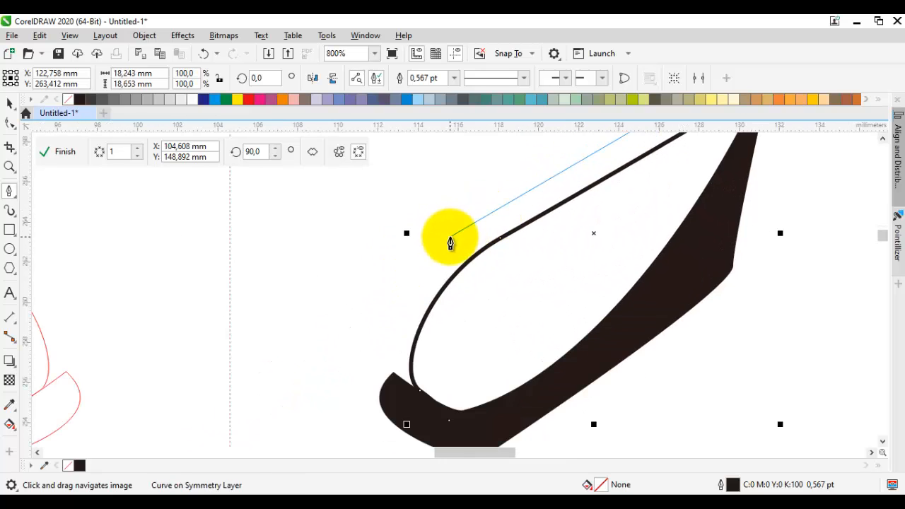
click(448, 239)
drag(380, 400, 420, 380)
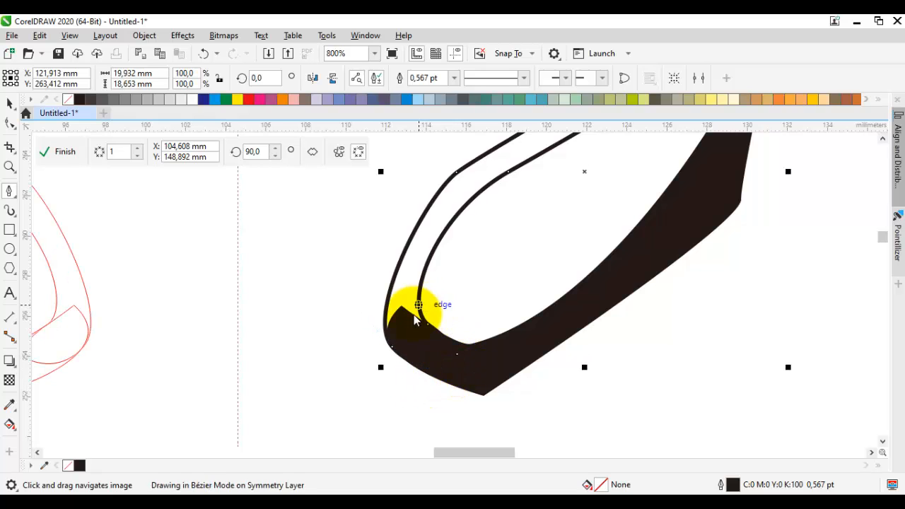
Step: Close the inner ear rim inside the base, about 19.9 mm wide and 19.1 mm high, and fill it black
key(i)
click(409, 321)
click(402, 294)
click(10, 104)
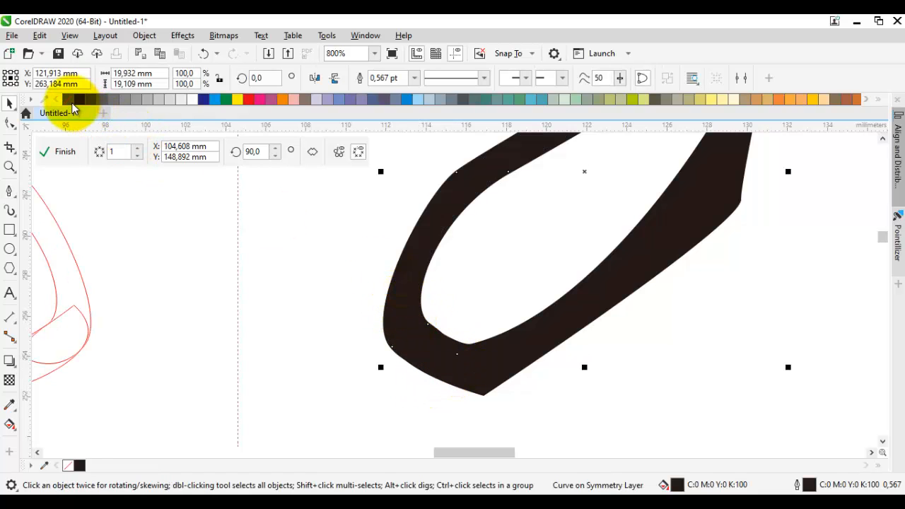
Step: Select the ear shape and its inner base rim together and weld them into one object
click(289, 265)
scroll(336, 270, down, 2)
click(515, 335)
scroll(427, 275, up, 2)
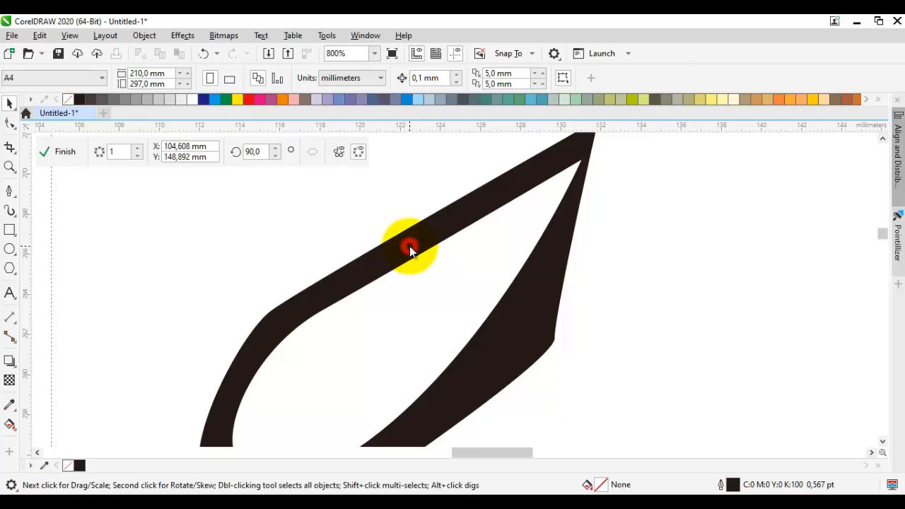
scroll(410, 247, down, 2)
click(465, 323)
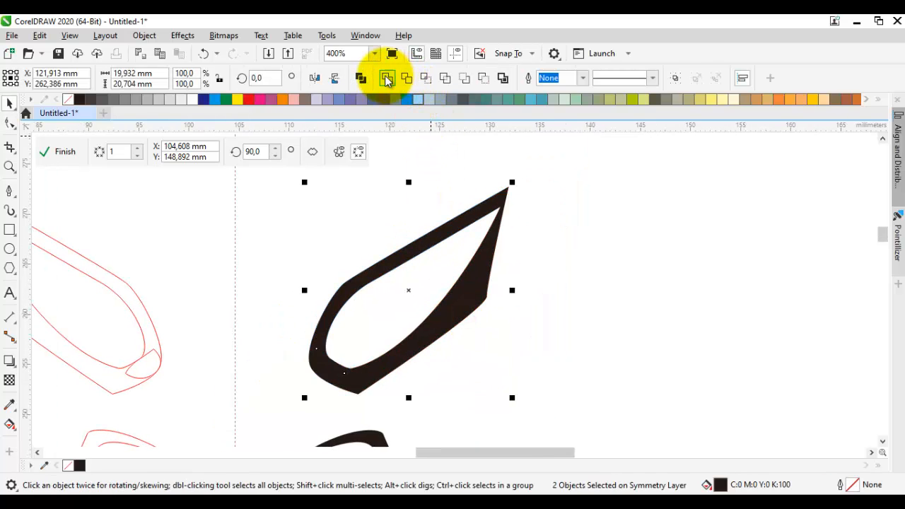
click(386, 78)
Step: Delete the corner node on the welded ear's outer edge and convert its segments to curves
double_click(477, 298)
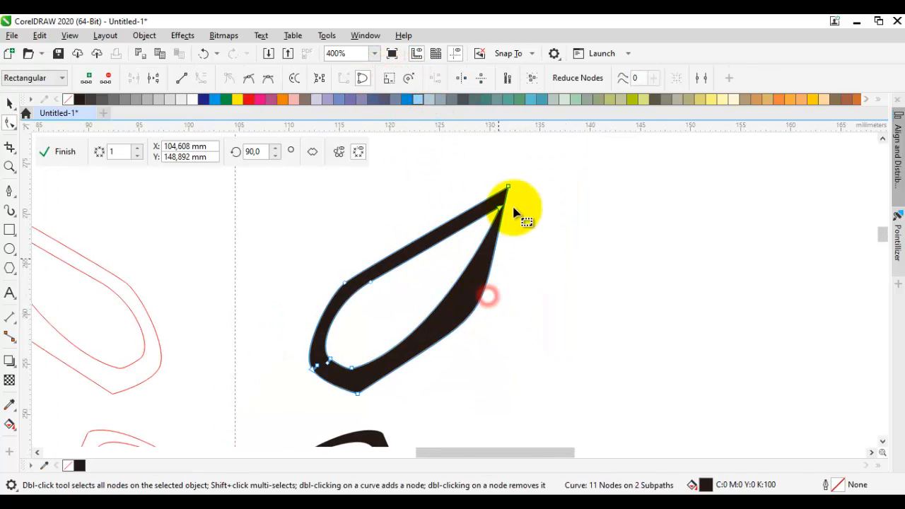
scroll(513, 212, up, 2)
right_click(540, 203)
click(564, 237)
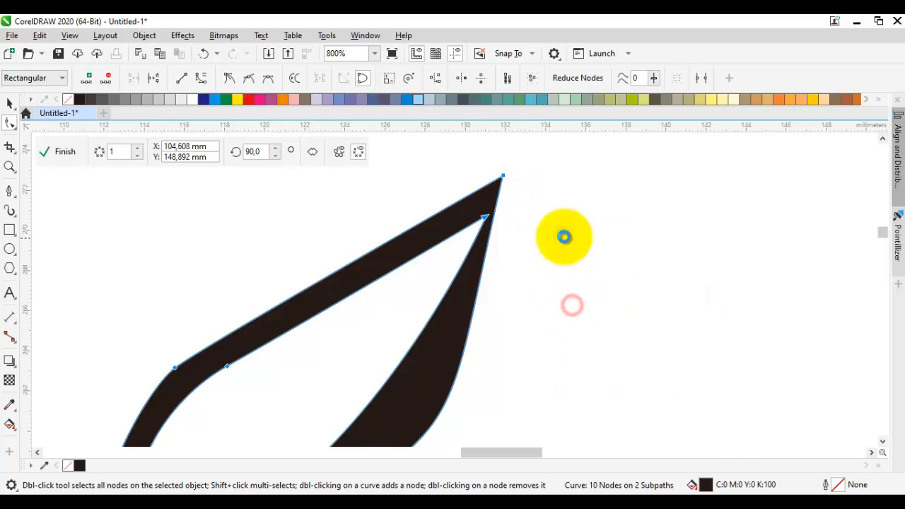
right_click(563, 237)
click(598, 362)
Step: Move the ear cutout's tip node inward and adjust the curve handles to thicken the rim near the tip
drag(509, 227, 480, 225)
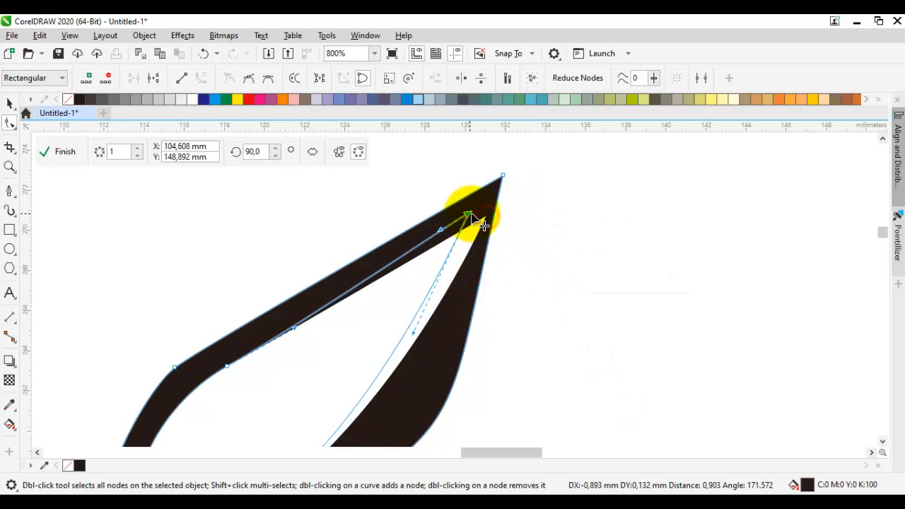
drag(398, 335, 412, 348)
drag(419, 346, 423, 364)
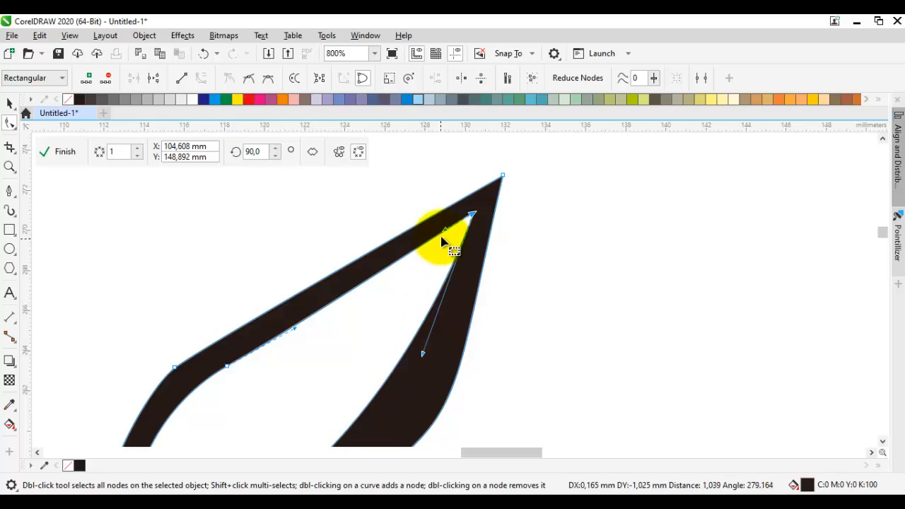
click(521, 278)
key(space)
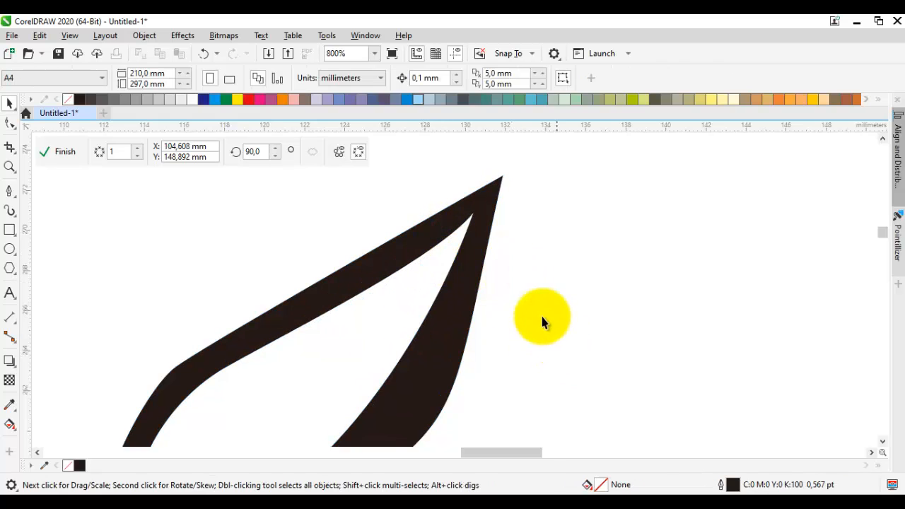
Step: Adjust the curve handle at the cutout's tip to flatten the cutout's upper edge
double_click(482, 218)
click(474, 215)
drag(232, 372, 318, 311)
drag(548, 215, 526, 241)
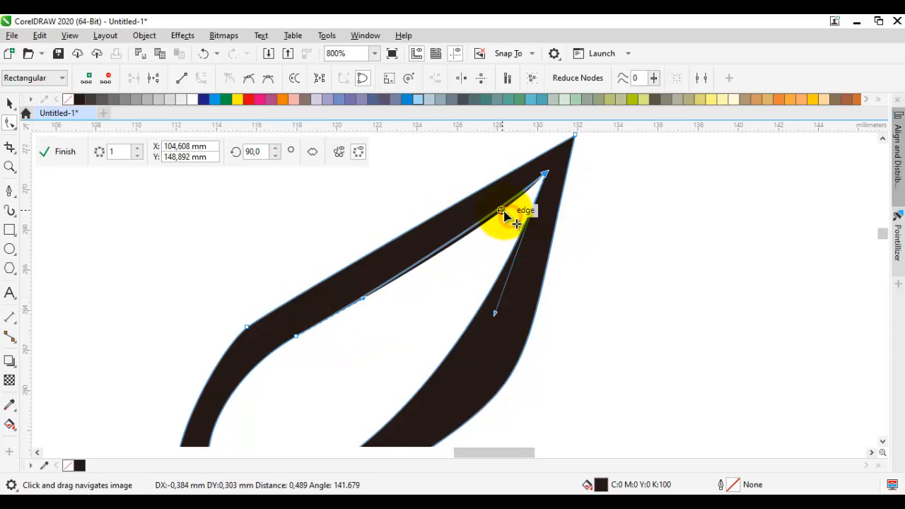
drag(503, 211, 506, 212)
key(space)
click(602, 236)
click(751, 313)
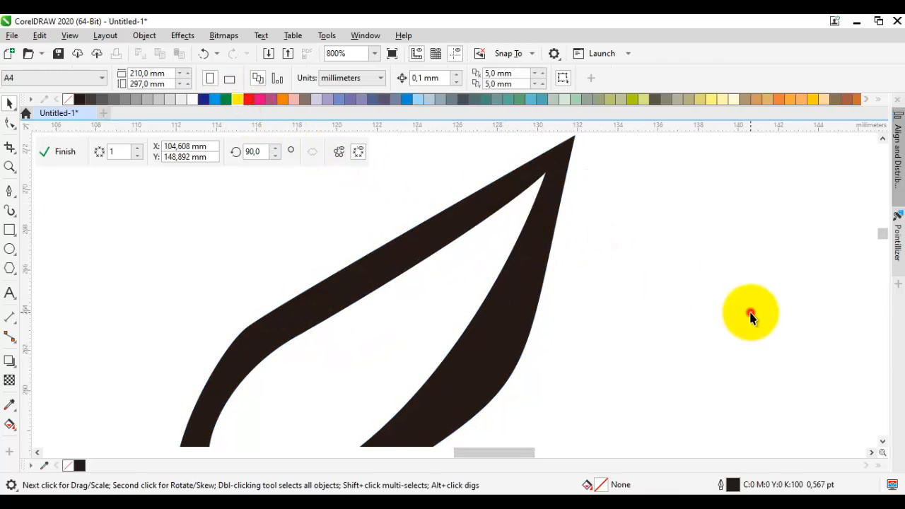
Step: Set the default outline colour for new objects to yellow
scroll(751, 316, down, 2)
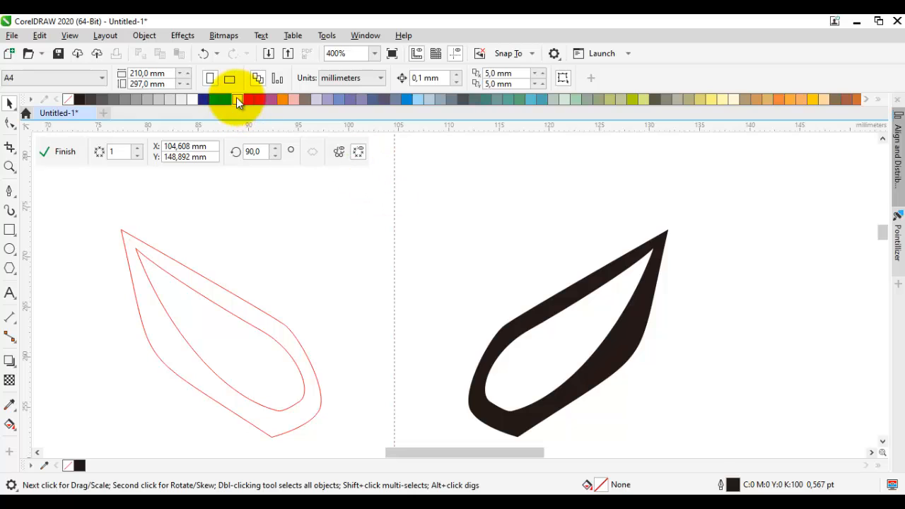
click(784, 347)
click(731, 400)
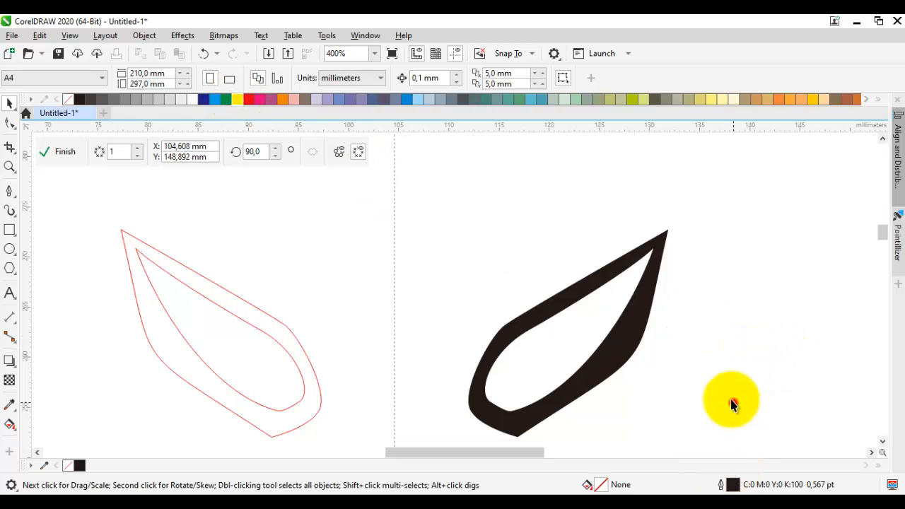
right_click(234, 96)
scroll(733, 313, down, 2)
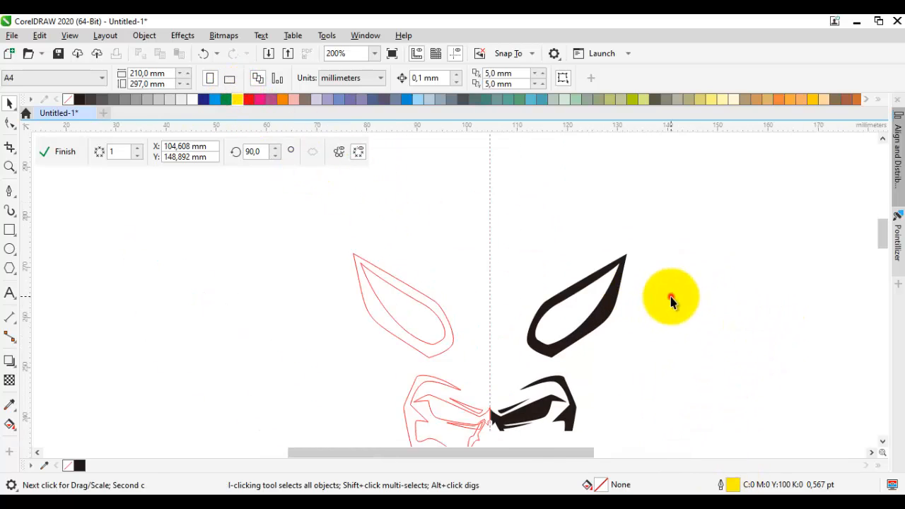
Step: Draw a Pen curve from the ear's underside down to the cheek and back up to an outer point, about 9 mm wide and 19 mm high
drag(612, 327, 629, 318)
key(space)
scroll(592, 364, up, 1)
mouse_move(593, 363)
mouse_down()
mouse_move(613, 342)
mouse_move(575, 324)
mouse_move(569, 244)
mouse_move(541, 228)
mouse_move(540, 187)
mouse_up()
drag(556, 275, 559, 216)
drag(530, 290, 567, 221)
click(618, 193)
drag(585, 338, 596, 304)
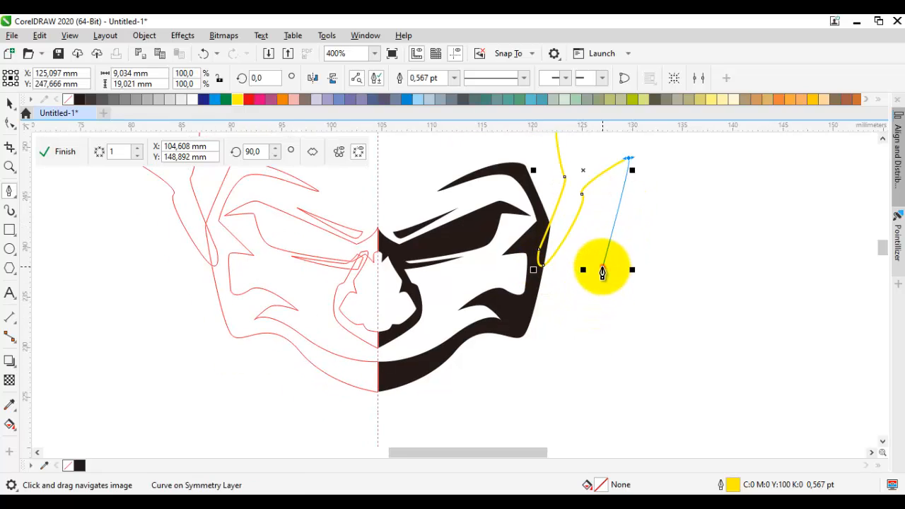
Step: Continue the curve down from the outer point through angular corners to the jaw's outer corner, about 10.2 mm wide and 26.4 mm high
drag(602, 267, 596, 271)
click(569, 276)
click(573, 312)
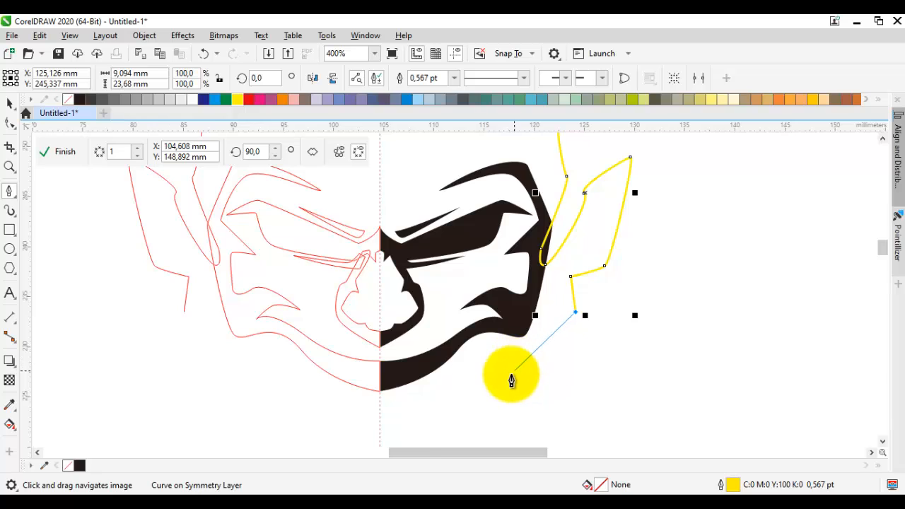
scroll(511, 381, up, 4)
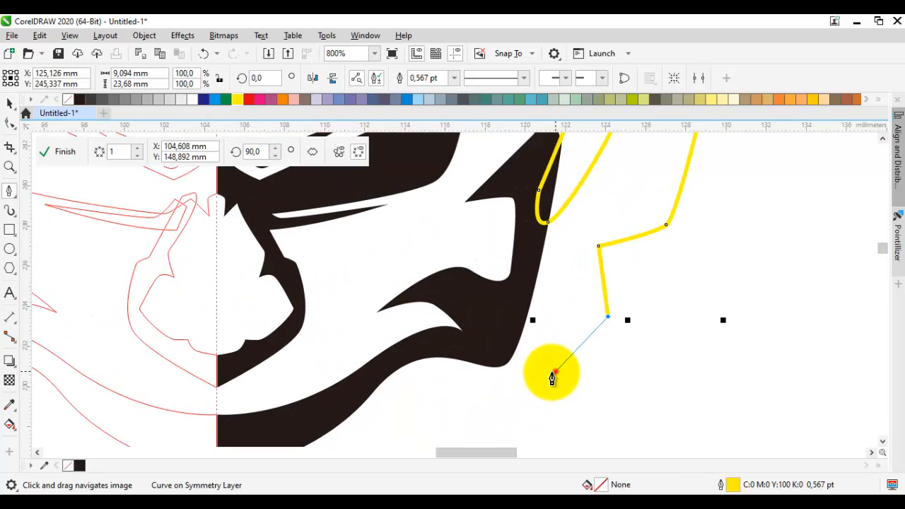
drag(555, 373, 541, 371)
click(513, 352)
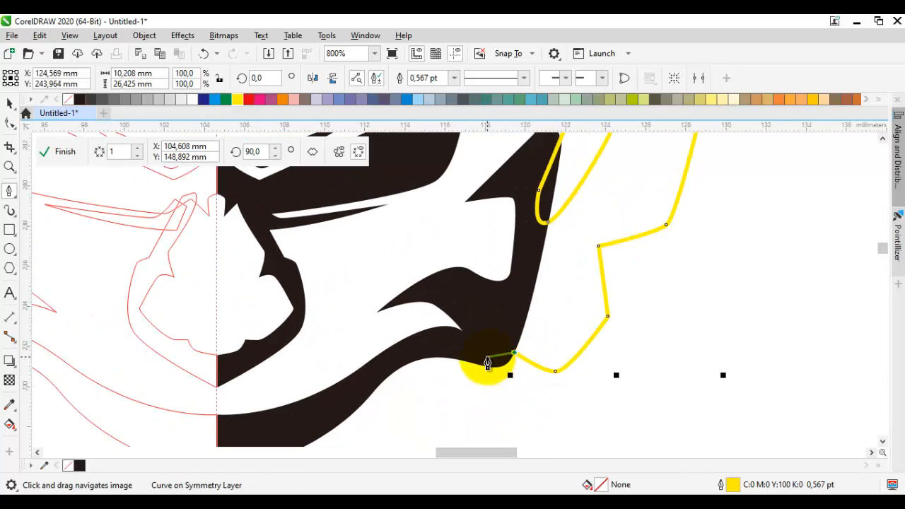
Step: Continue the curve inside the jaw corner, around a lower point and back up parallel to the outer edge, about 11.6 mm wide and 29.4 mm high
drag(488, 357, 496, 366)
drag(498, 399, 503, 349)
click(539, 381)
drag(635, 281, 624, 304)
click(623, 304)
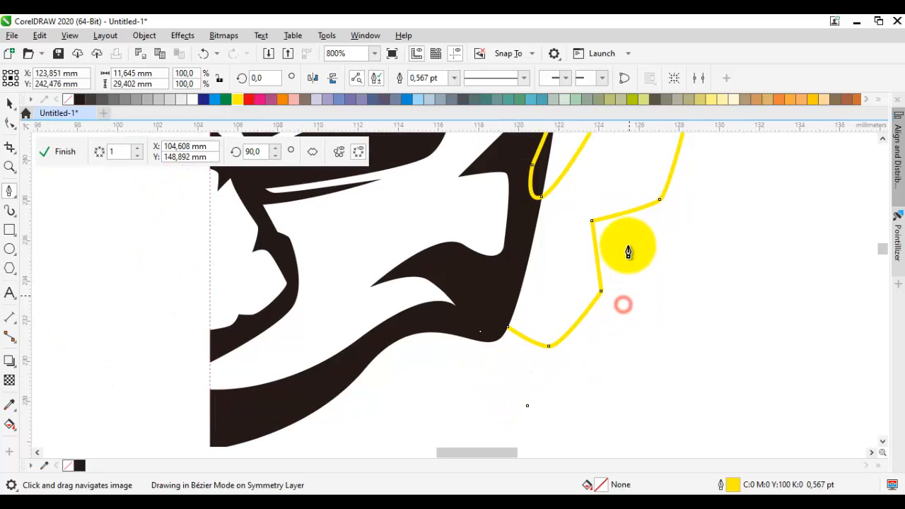
click(627, 242)
drag(697, 202, 601, 319)
drag(593, 303, 614, 255)
drag(637, 185, 558, 350)
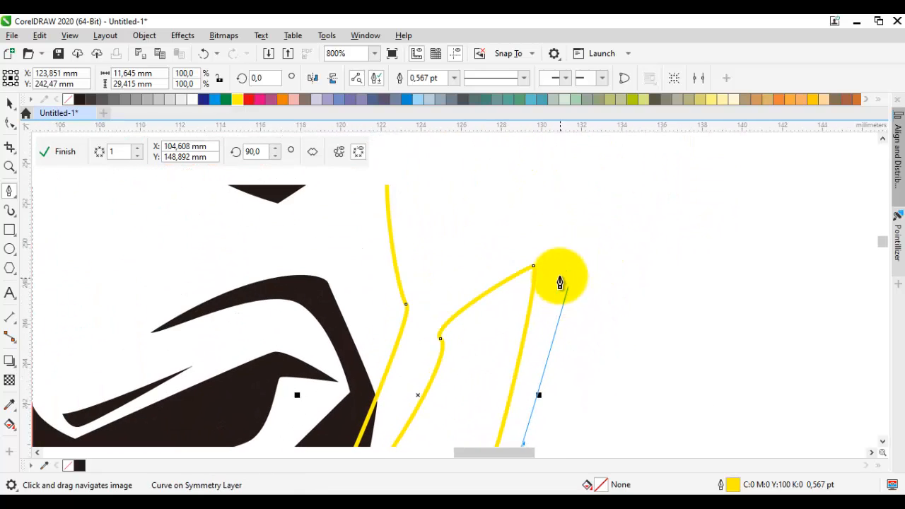
Step: Extend the curve over the outer point, add a jagged tuft below the ear and close it inside the ear, about 14.2 mm wide and 31.1 mm high
drag(557, 258, 576, 213)
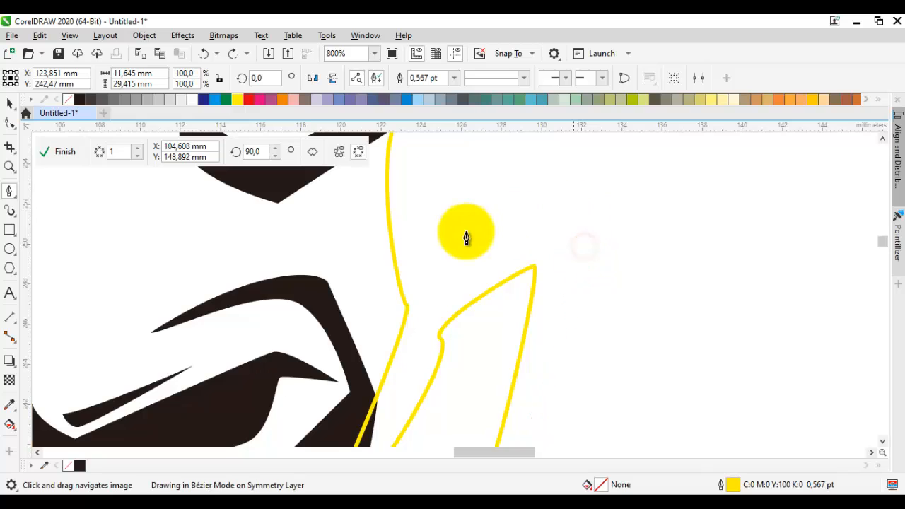
drag(464, 234, 478, 264)
click(466, 269)
drag(511, 216, 463, 289)
click(464, 289)
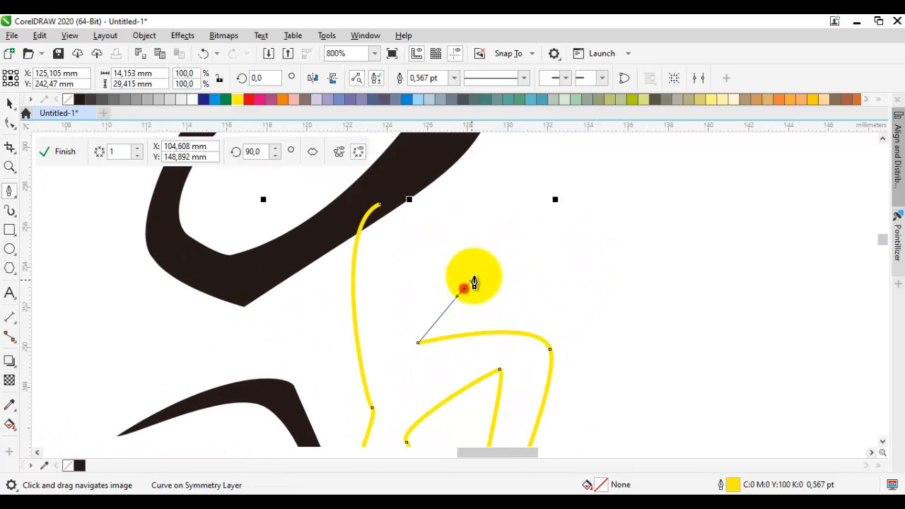
drag(476, 214, 434, 267)
drag(410, 177, 396, 198)
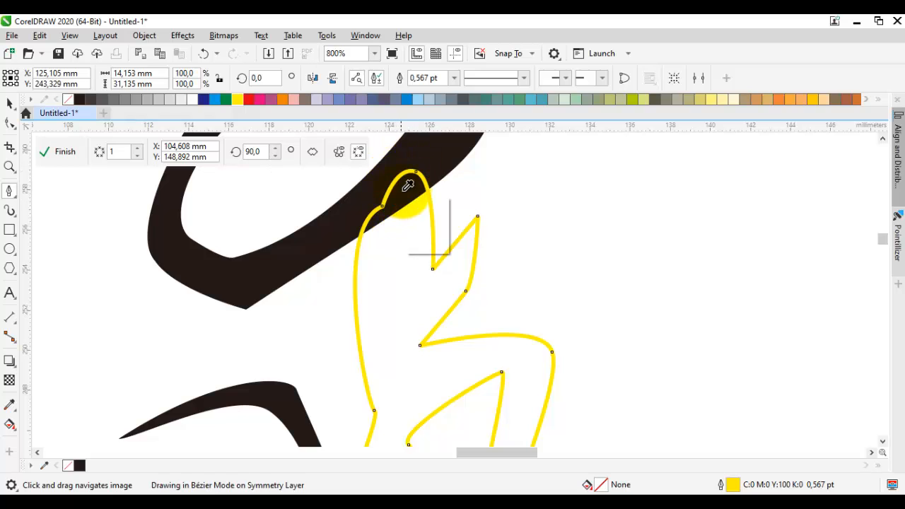
Step: Fill the closed side shape with black, shift its top node further into the ear, and remove its yellow outline
click(403, 212)
key(F10)
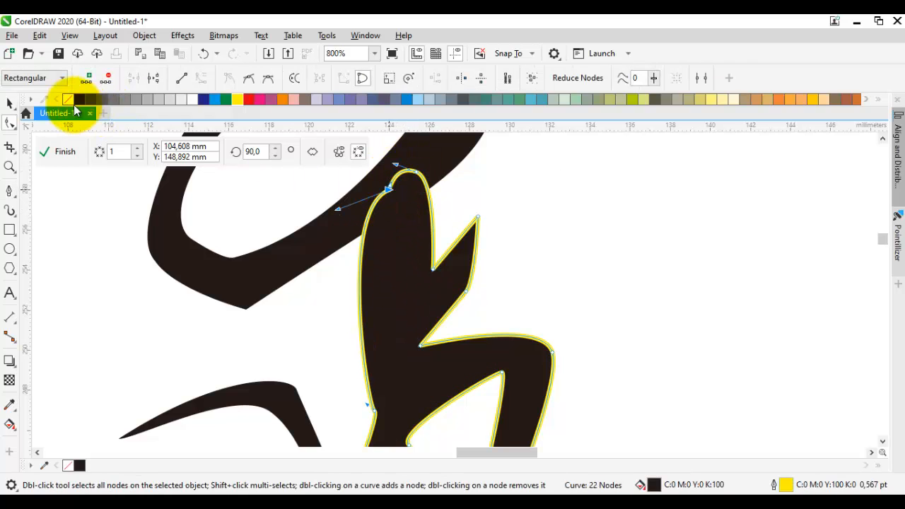
right_click(69, 101)
scroll(282, 202, down, 2)
key(space)
click(401, 243)
drag(396, 276, 492, 361)
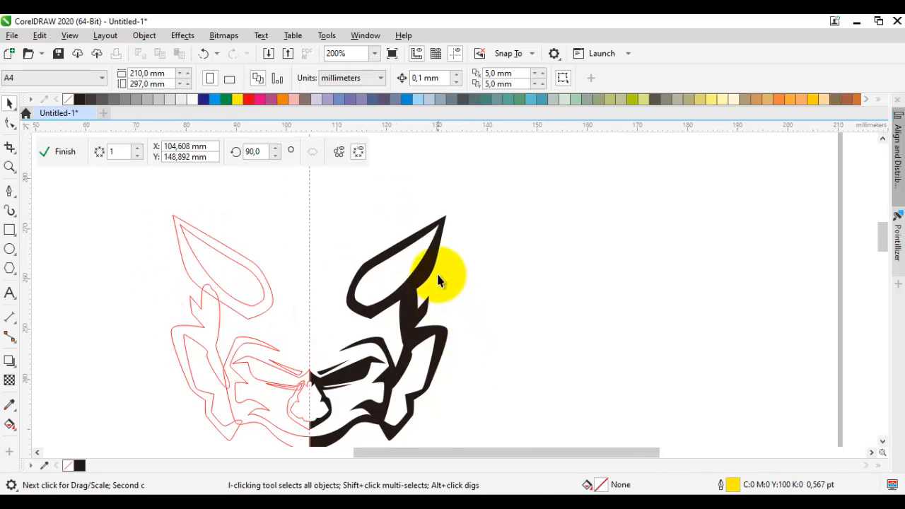
Step: Move the ear's outer tip node further up and outward
drag(437, 277, 418, 350)
scroll(404, 289, up, 1)
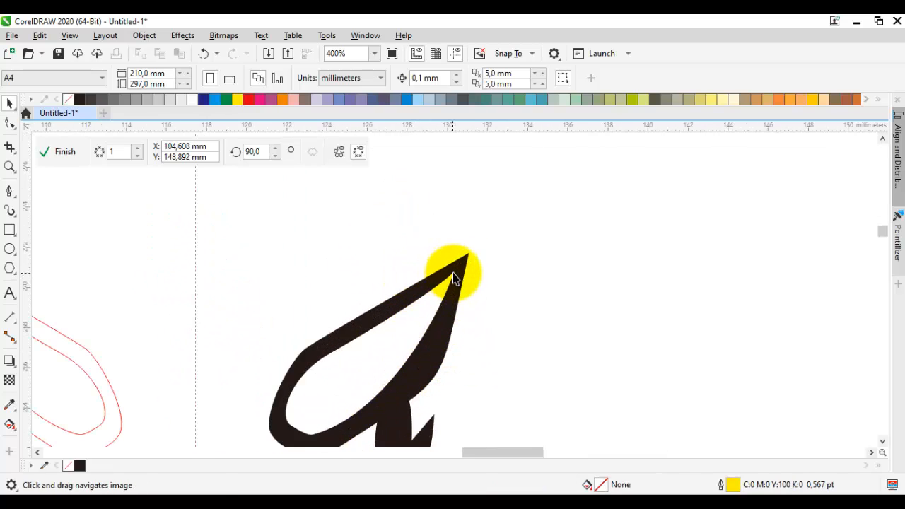
scroll(453, 278, up, 1)
double_click(460, 265)
drag(485, 233, 494, 202)
right_click(535, 203)
click(488, 287)
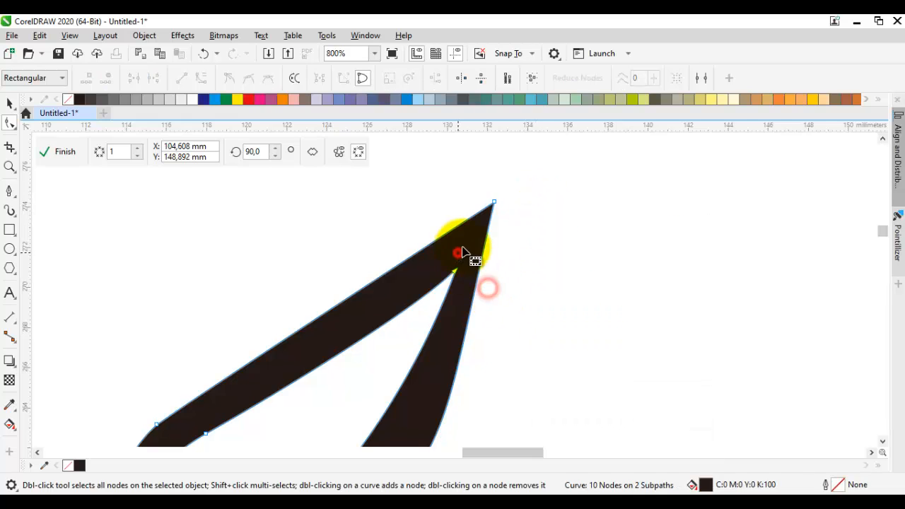
Step: Adjust the handles of the ear's outer edge so it bows outward in one smooth curve from tip to base
drag(499, 275, 571, 168)
scroll(517, 350, down, 1)
mouse_move(507, 368)
mouse_down()
mouse_move(529, 352)
mouse_move(506, 366)
mouse_up()
scroll(511, 290, up, 1)
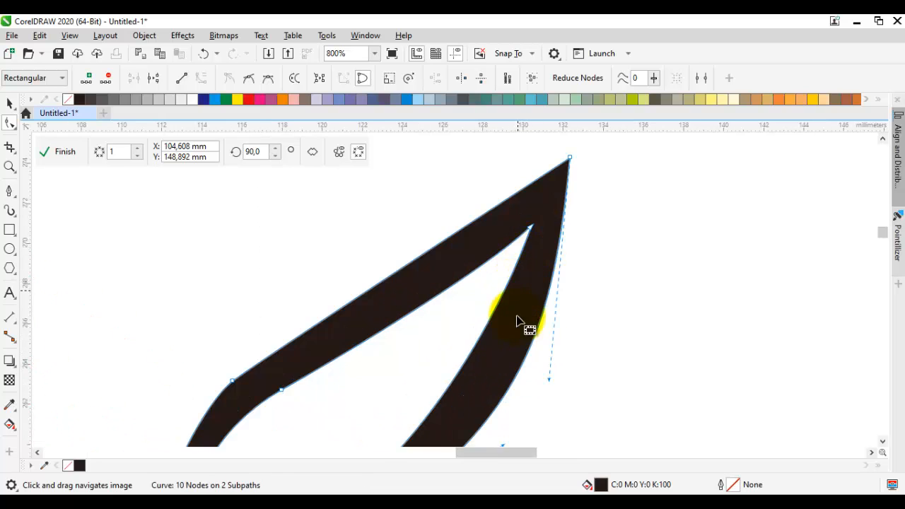
scroll(566, 300, down, 1)
drag(604, 311, 627, 299)
key(space)
click(624, 302)
scroll(604, 312, down, 1)
drag(596, 339, 595, 261)
scroll(522, 308, up, 1)
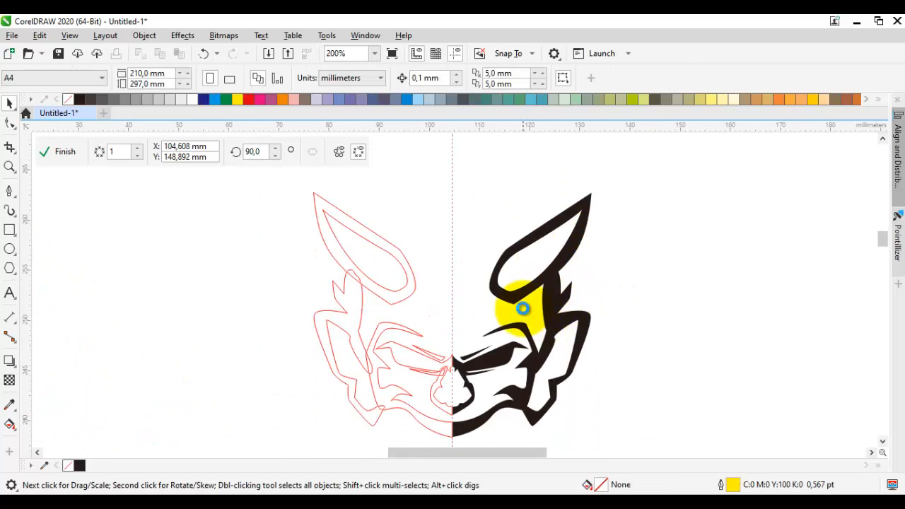
Step: Draw a closed curved strand with the Pen from beside the ear's base up to its upper edge, about 8.9 mm wide and 9.5 mm high
key(space)
drag(514, 299, 519, 352)
drag(446, 311, 441, 327)
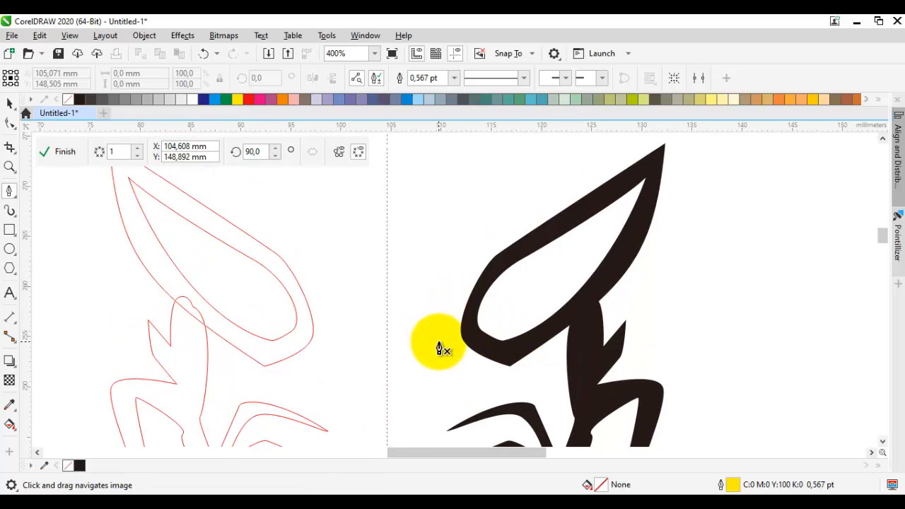
click(437, 337)
mouse_move(458, 266)
mouse_down()
mouse_move(468, 254)
mouse_move(446, 253)
mouse_up()
click(517, 262)
click(525, 245)
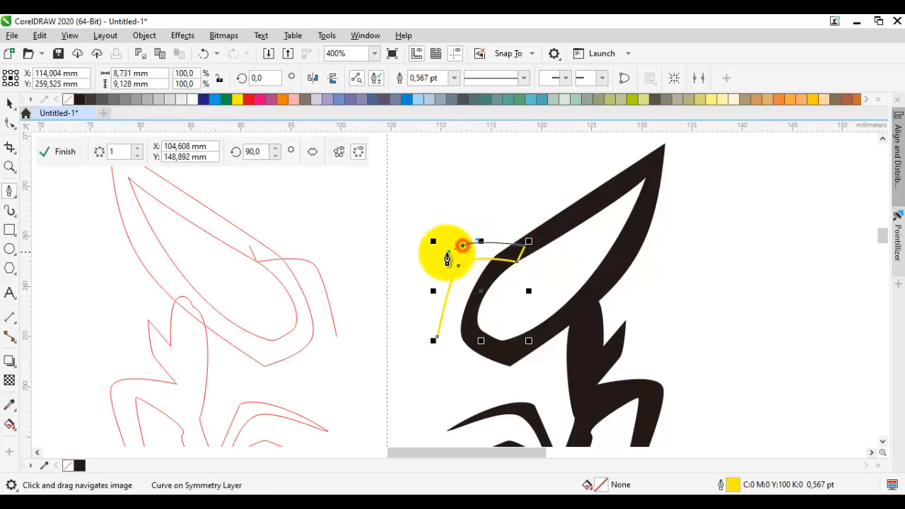
drag(433, 316, 430, 283)
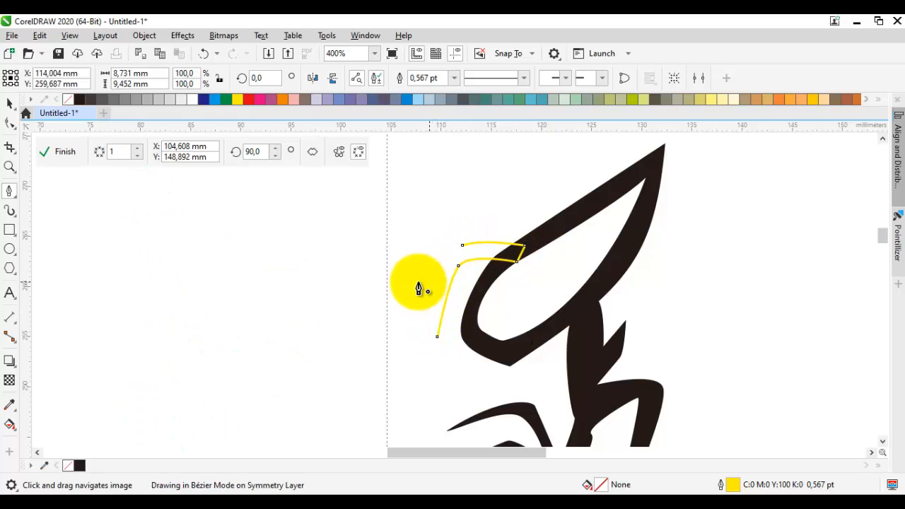
right_click(69, 99)
key(space)
scroll(474, 259, up, 1)
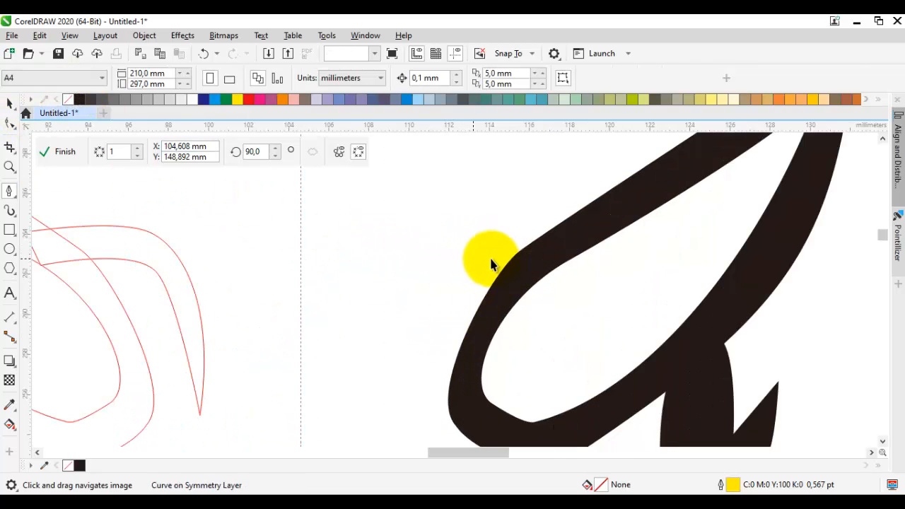
key(ctrl+z)
Step: Fill the strand beside the ear with black sampled from the ear and remove its yellow outline
key(i)
click(557, 246)
click(546, 243)
key(space)
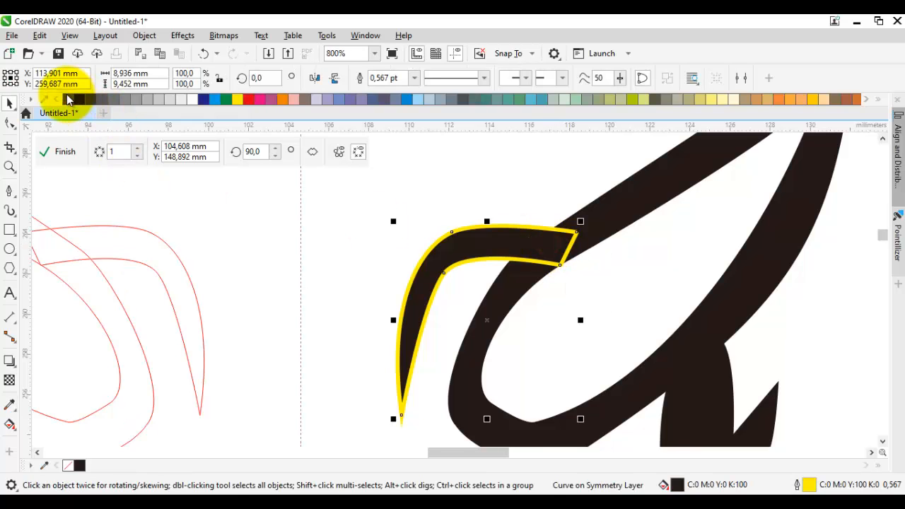
scroll(456, 246, down, 4)
click(456, 241)
drag(456, 241, 523, 243)
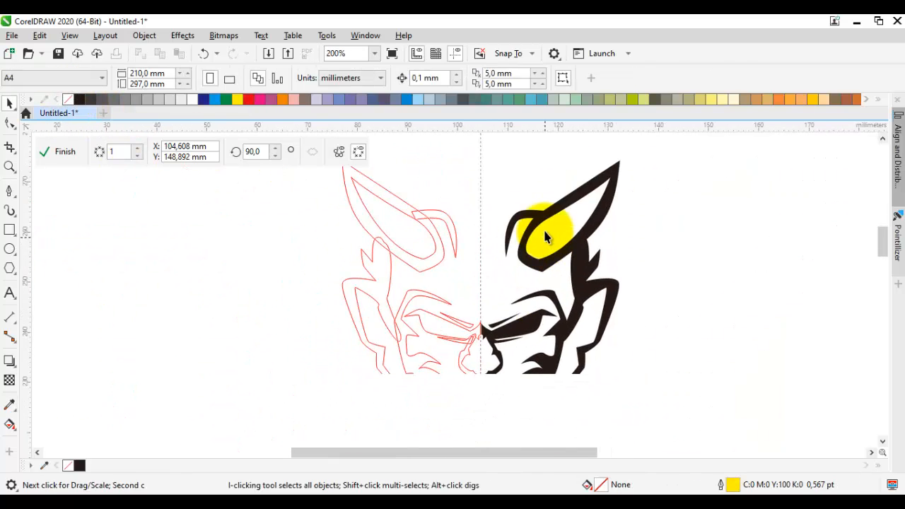
key(p)
drag(541, 192, 554, 335)
scroll(519, 275, up, 1)
scroll(472, 285, up, 1)
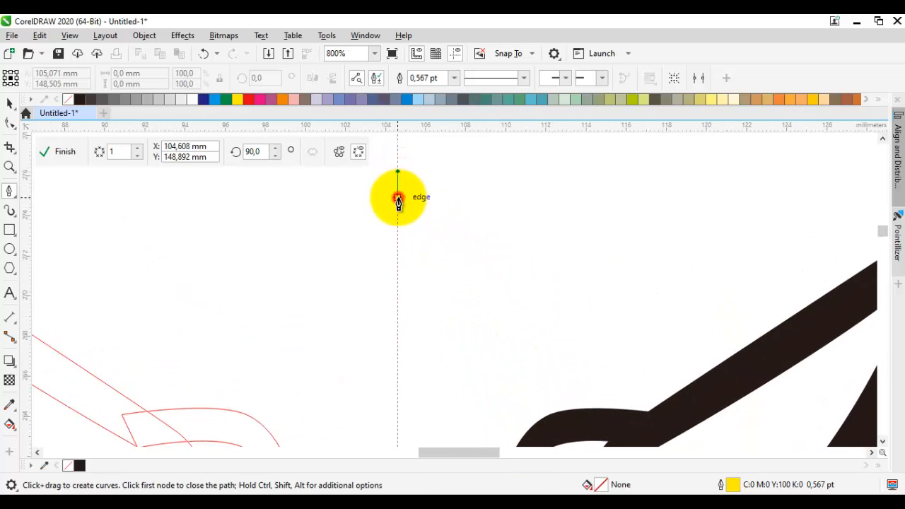
click(398, 201)
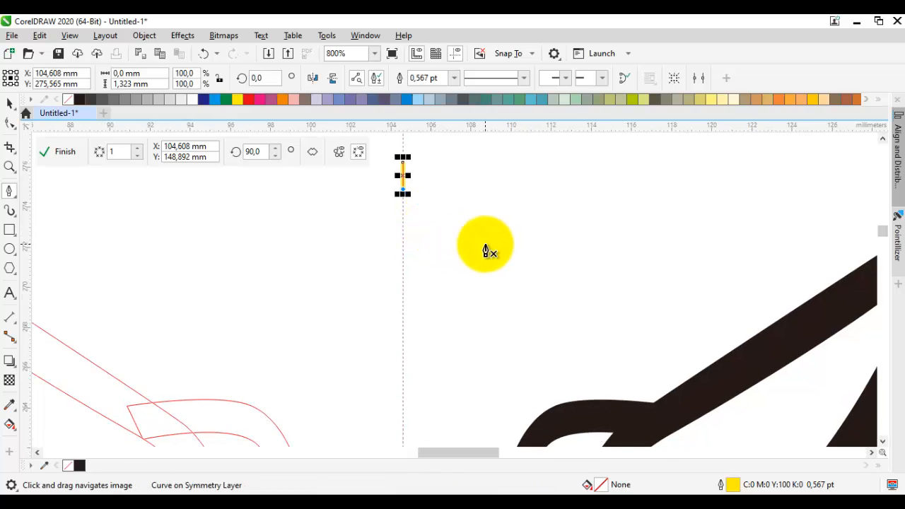
scroll(486, 251, down, 2)
scroll(484, 246, up, 1)
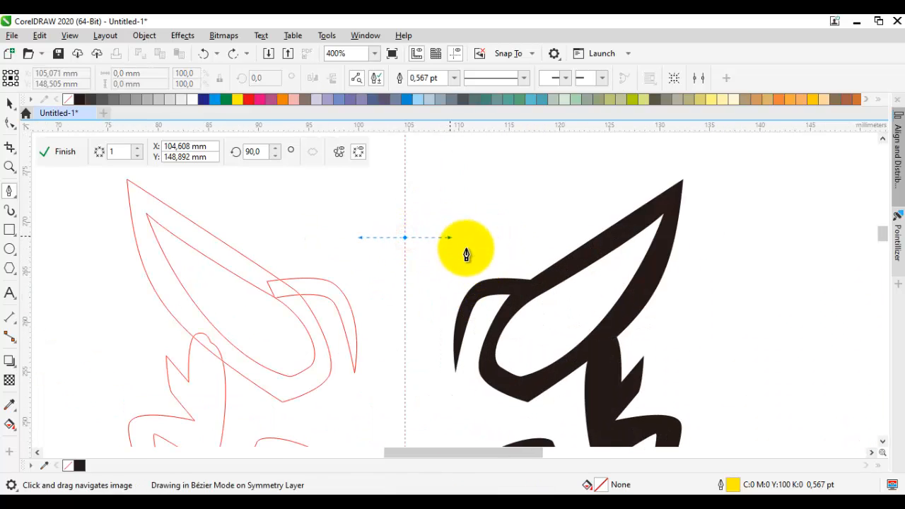
scroll(470, 261, up, 1)
key(Escape)
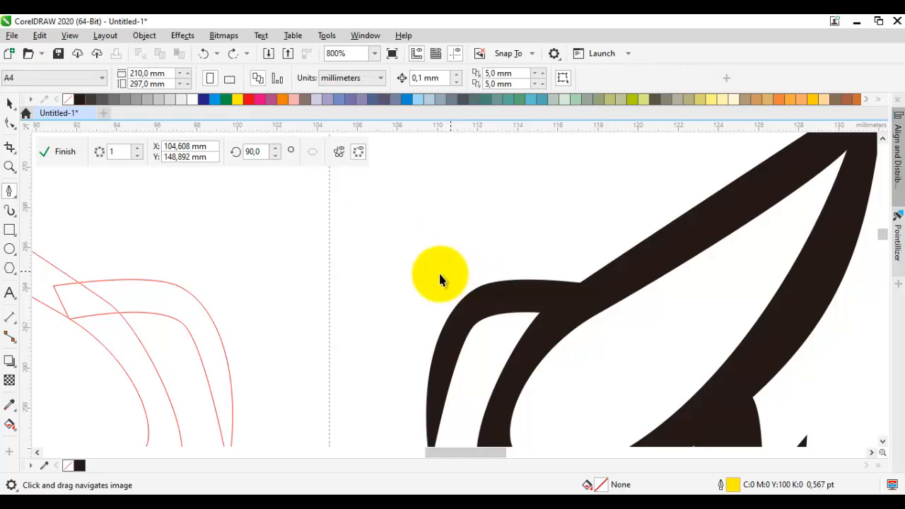
Step: Draw a closed curved strand with the Pen above the ear's base, about 8.1 mm wide and 3 mm high, filled with black
click(404, 291)
drag(463, 253, 449, 224)
click(524, 289)
click(565, 289)
click(402, 294)
scroll(480, 246, up, 1)
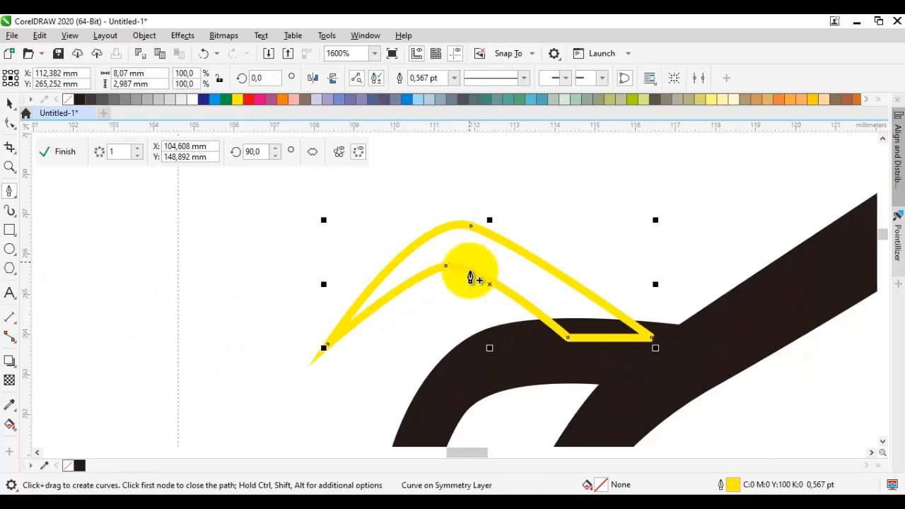
click(545, 293)
key(space)
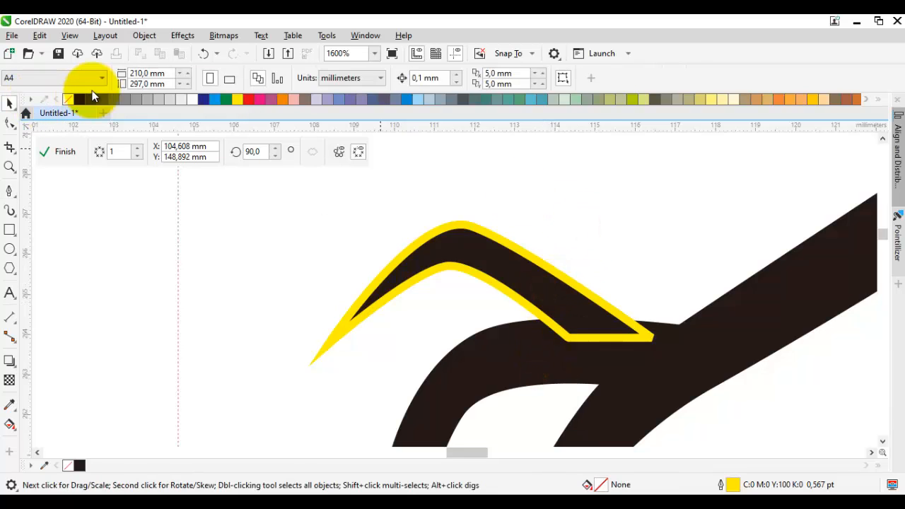
Step: Shift the strand's two base nodes outward so its upper edge meets the corner of the ear's upper edge
click(504, 273)
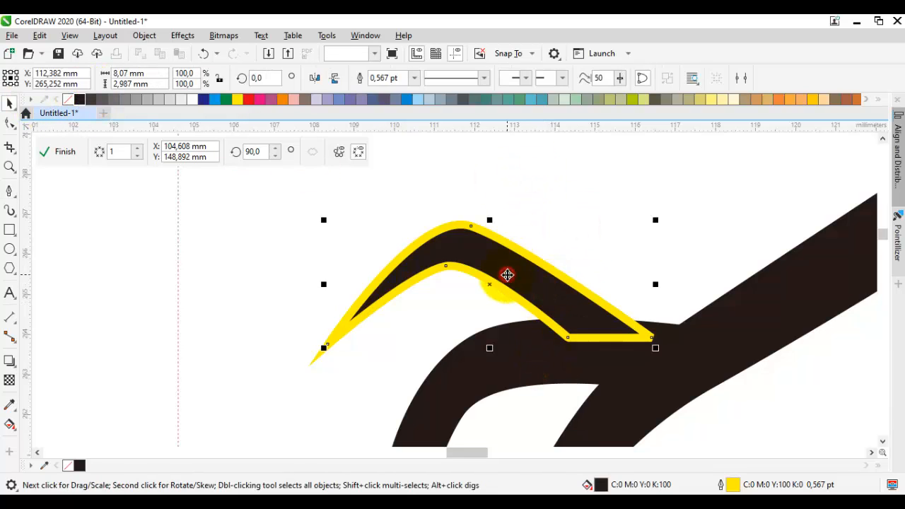
key(F10)
drag(663, 336, 690, 323)
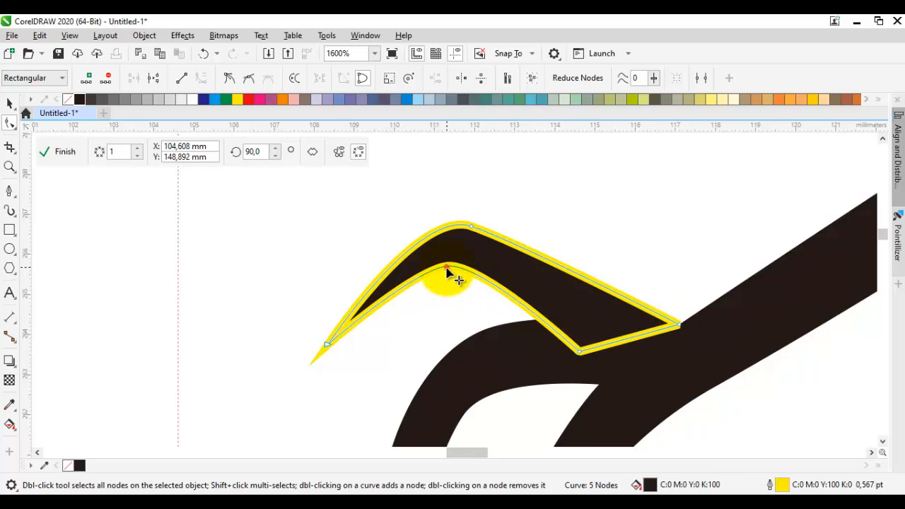
drag(447, 267, 571, 294)
Step: Draw a closed black head-top shape with the Pen from the strand to the symmetry axis, about 7.3 mm wide and 2.4 mm high
key(F5)
drag(564, 294, 542, 301)
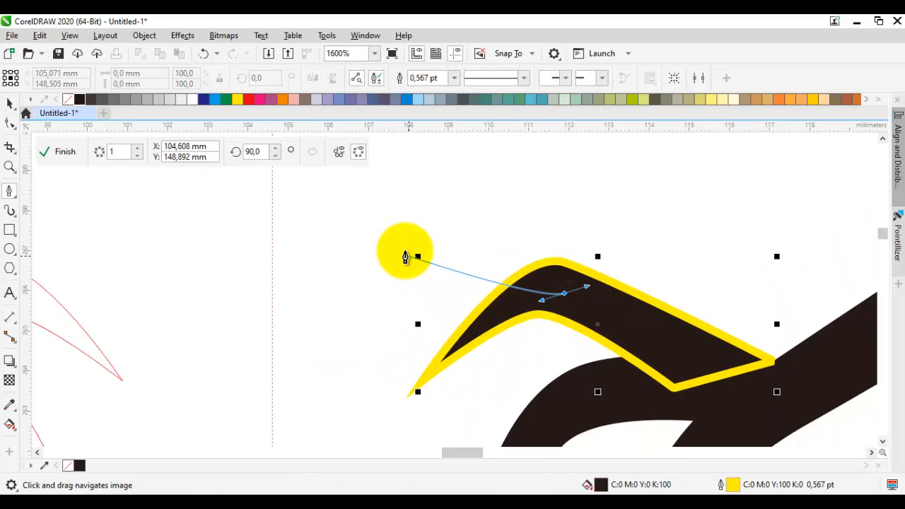
drag(396, 246, 373, 236)
click(272, 262)
click(272, 200)
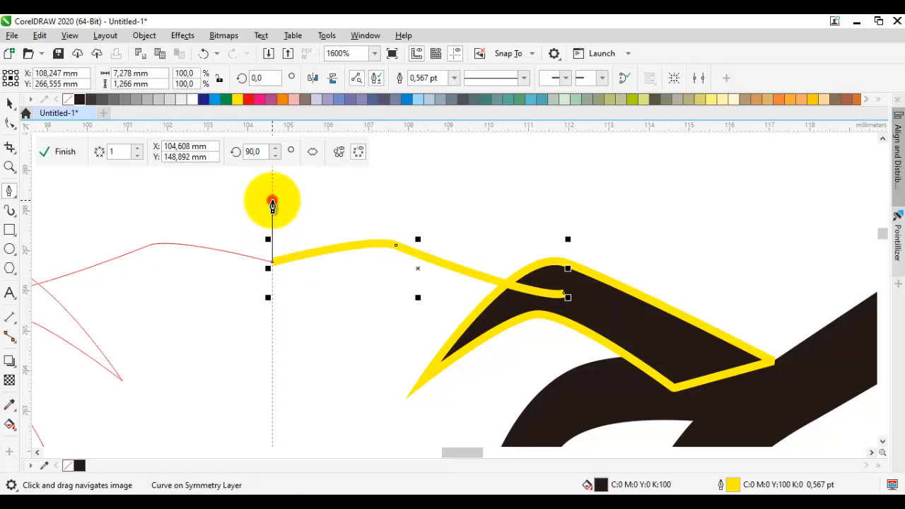
drag(404, 198, 428, 203)
click(569, 296)
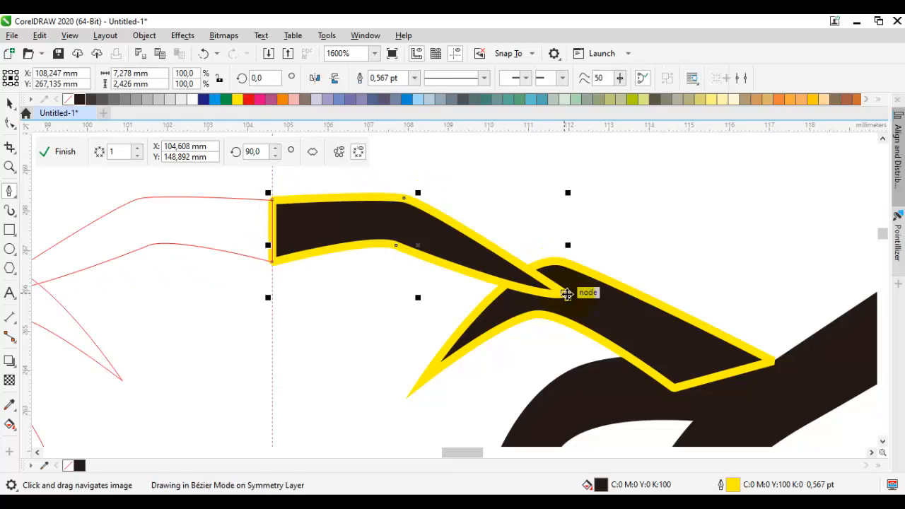
Step: Move the head-top shape's lower bend node slightly down and inward, and remove the yellow outlines from all objects
key(F10)
drag(398, 246, 385, 252)
key(space)
key(ctrl+a)
right_click(68, 99)
click(603, 186)
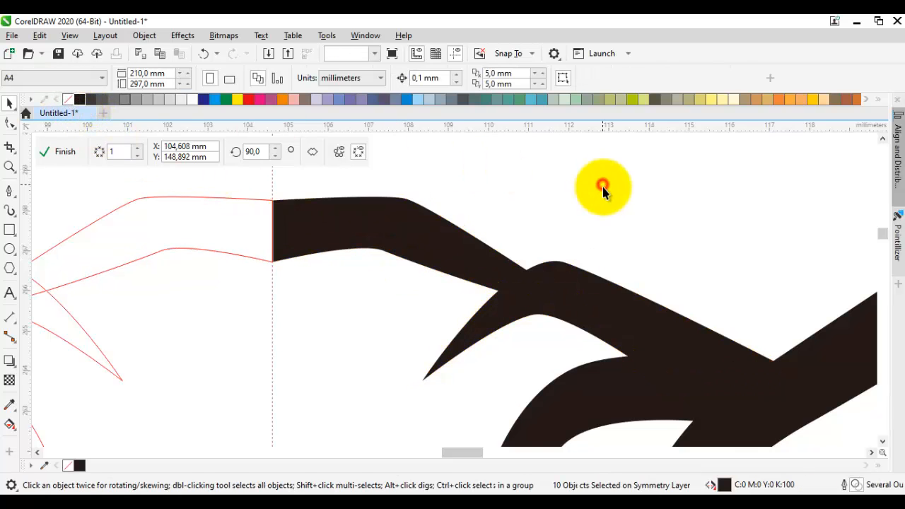
Step: Draw a closed black pointed tuft under the head top at the symmetry axis, about 1.3 mm wide and 3.2 mm high, without outline
scroll(605, 198, down, 3)
drag(646, 245, 551, 251)
scroll(472, 233, up, 3)
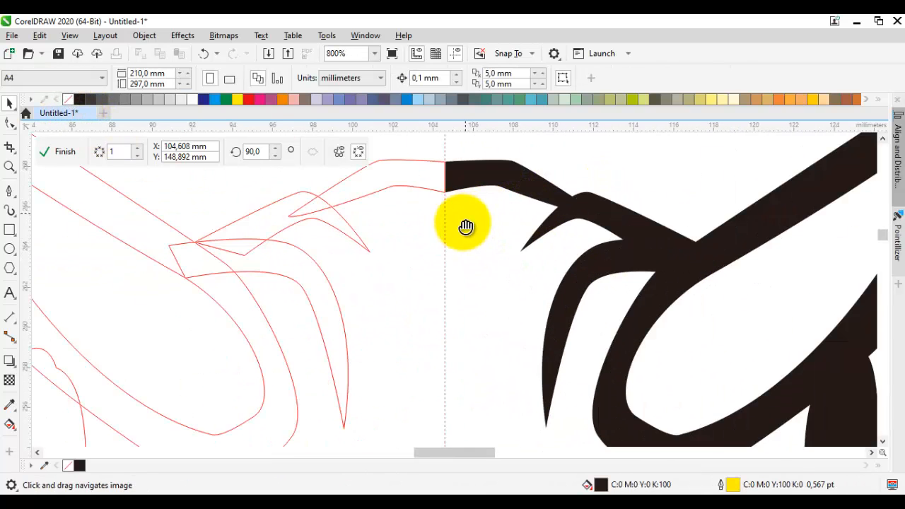
key(space)
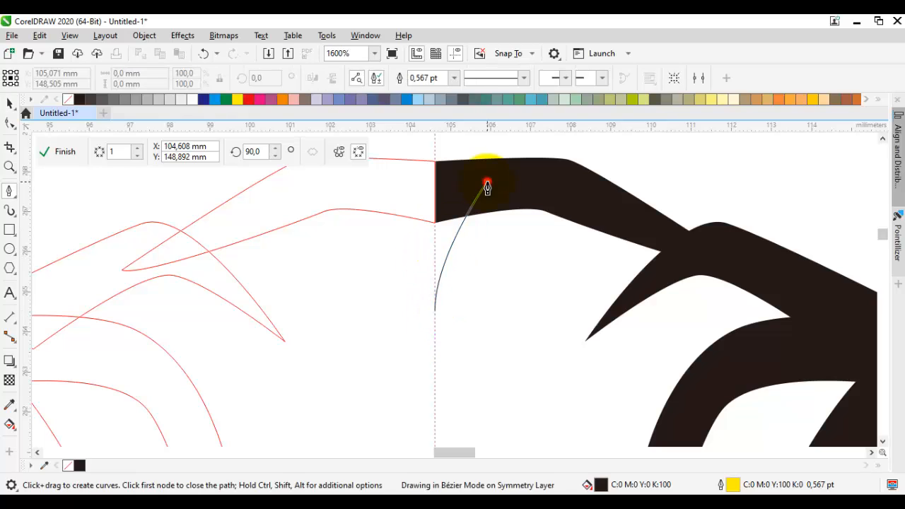
click(487, 183)
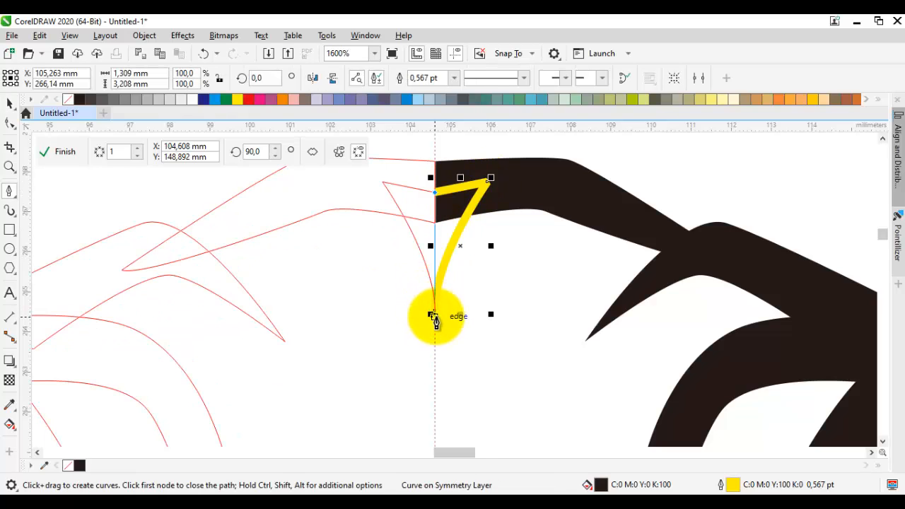
click(435, 314)
click(73, 101)
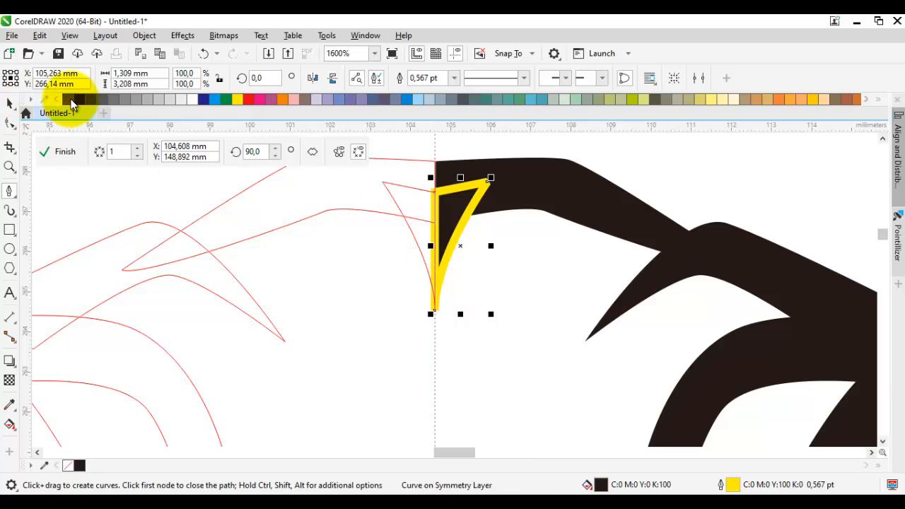
Step: Move the tuft's outer node further outward and adjust the tip's handle so the side edge bows outward
key(F10)
click(454, 236)
scroll(481, 171, up, 1)
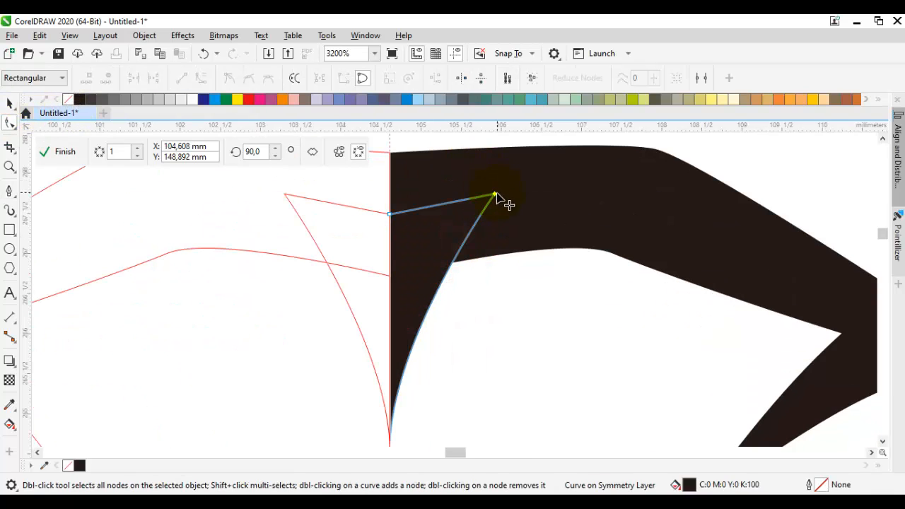
drag(497, 195, 549, 188)
drag(436, 309, 499, 226)
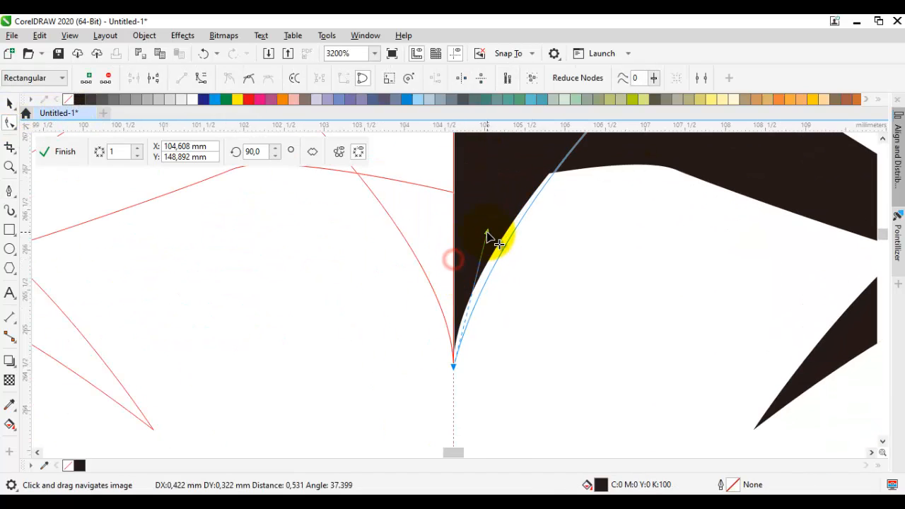
scroll(484, 260, down, 3)
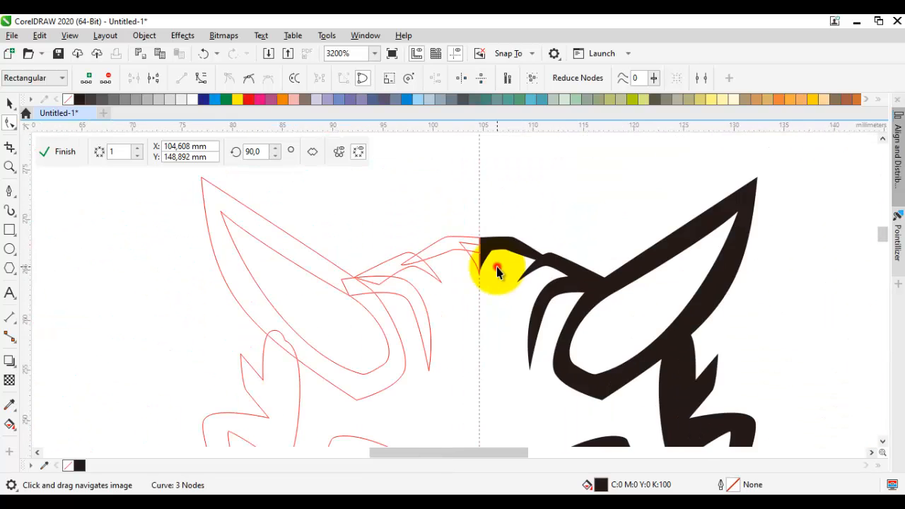
key(space)
click(496, 267)
Step: Draw a closed black curved strand under the ear's lower edge, about 5.9 mm wide and 5.2 mm high, and remove its yellow outline
scroll(495, 263, down, 1)
drag(581, 298, 571, 151)
drag(552, 187, 558, 233)
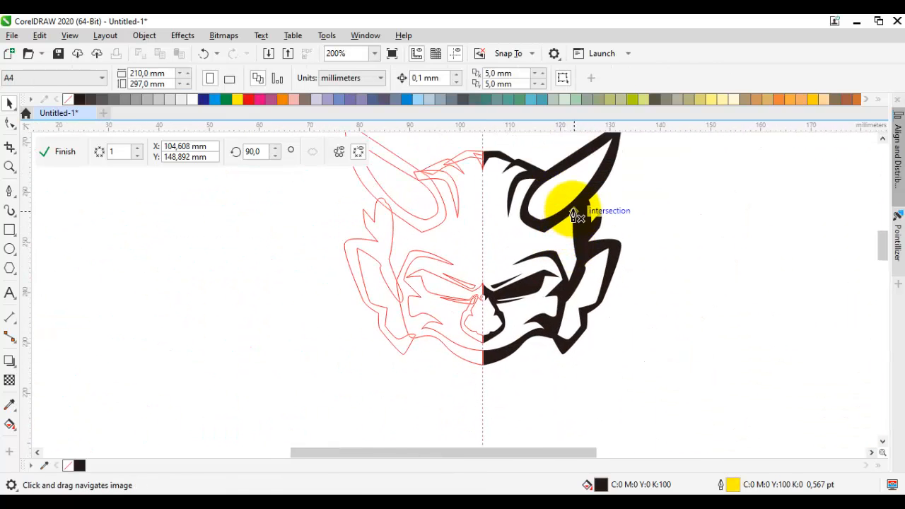
key(space)
scroll(608, 209, up, 1)
drag(491, 249, 527, 282)
scroll(527, 281, up, 1)
scroll(528, 281, up, 2)
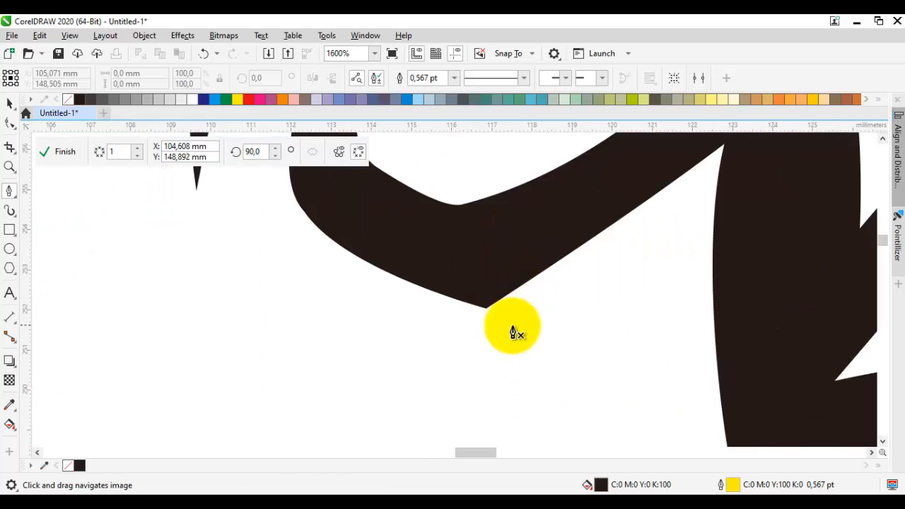
drag(514, 326, 554, 322)
click(721, 204)
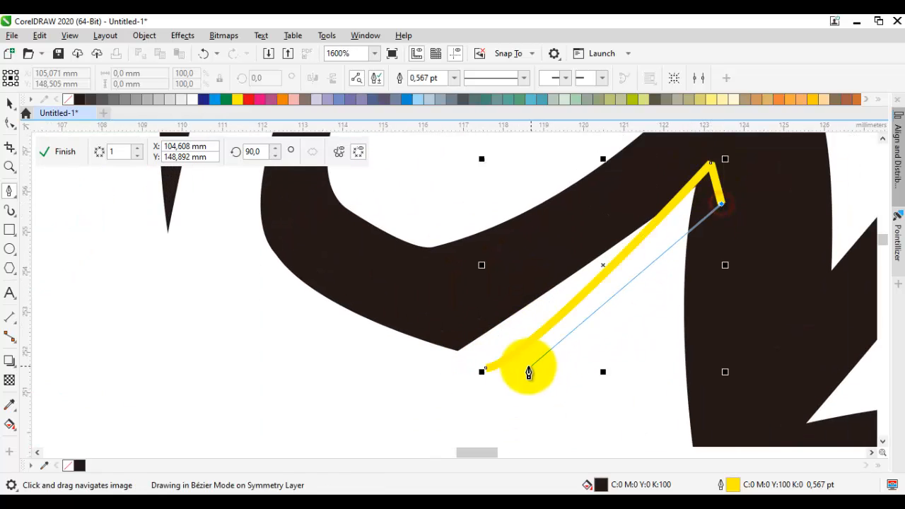
drag(485, 369, 588, 400)
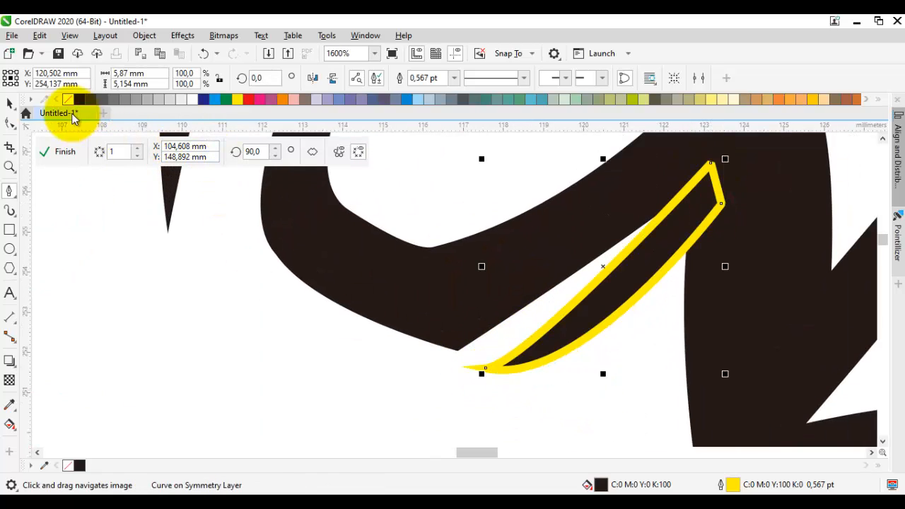
right_click(68, 99)
key(space)
scroll(203, 292, down, 1)
click(203, 293)
scroll(204, 294, down, 1)
drag(271, 282, 417, 289)
key(space)
scroll(412, 240, up, 1)
drag(550, 185, 531, 218)
click(551, 183)
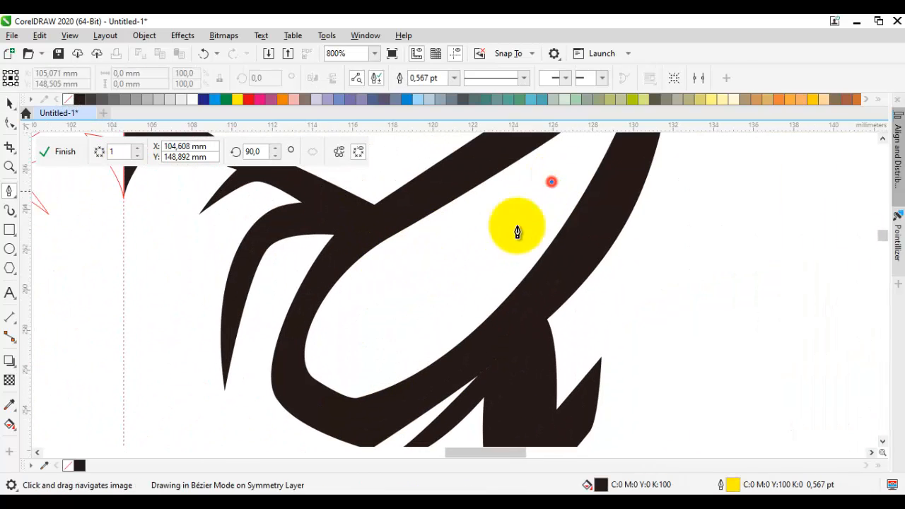
double_click(346, 360)
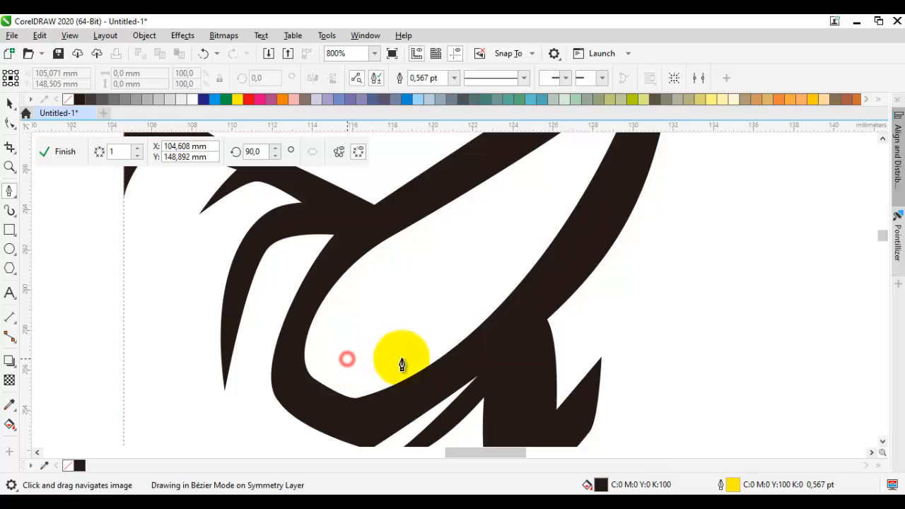
drag(558, 169, 538, 207)
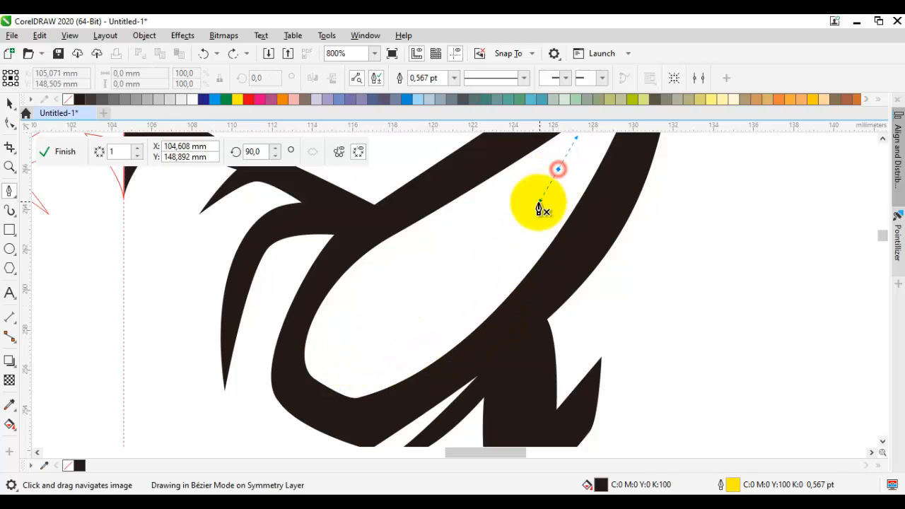
key(ctrl+z)
Step: Draw the upper edge of an inner-ear shadow with the Pen from near the ear's tip to its base, with a jagged notch near the base
drag(586, 172, 509, 348)
drag(453, 364, 482, 335)
click(481, 335)
double_click(484, 363)
click(463, 349)
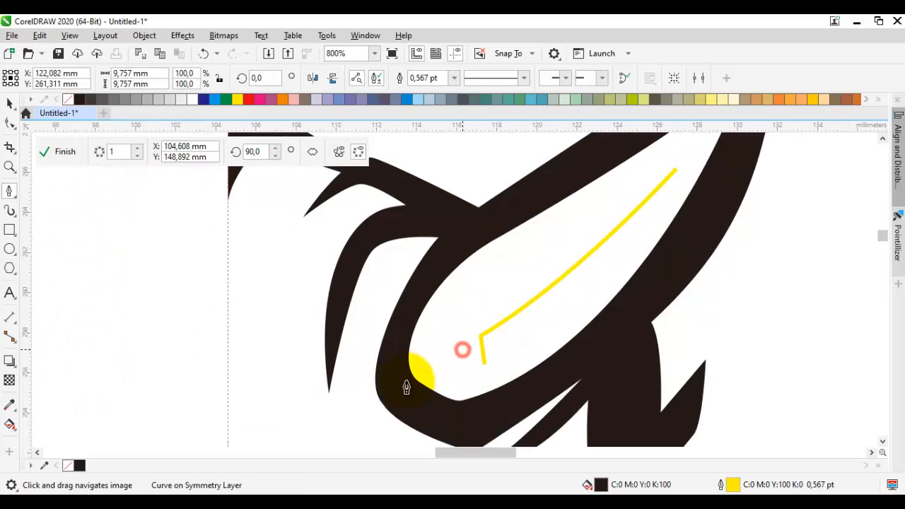
drag(395, 380, 393, 379)
drag(422, 404, 430, 409)
Step: Close the inner-ear shadow along the ear's lower rim as a black shape about 13.6 mm wide and 11.7 mm high, without outline
scroll(480, 369, up, 1)
scroll(499, 370, down, 1)
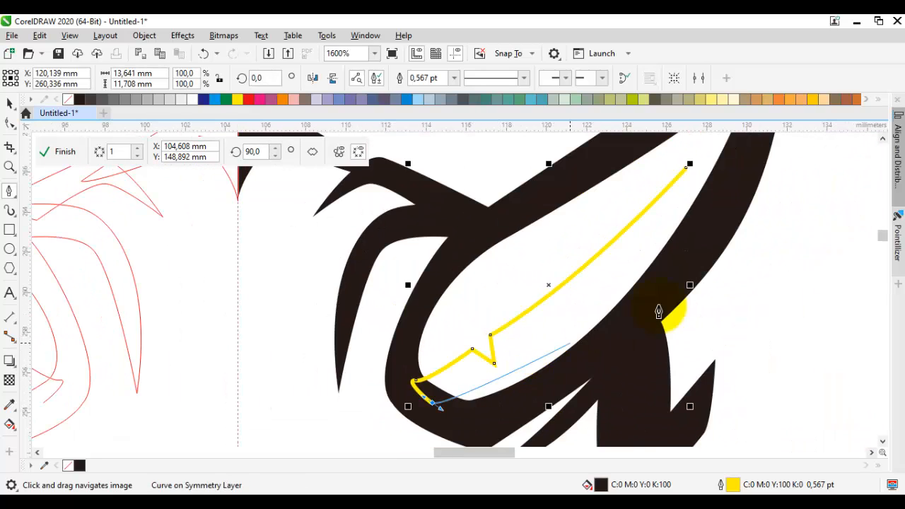
drag(690, 167, 600, 327)
drag(538, 375, 539, 378)
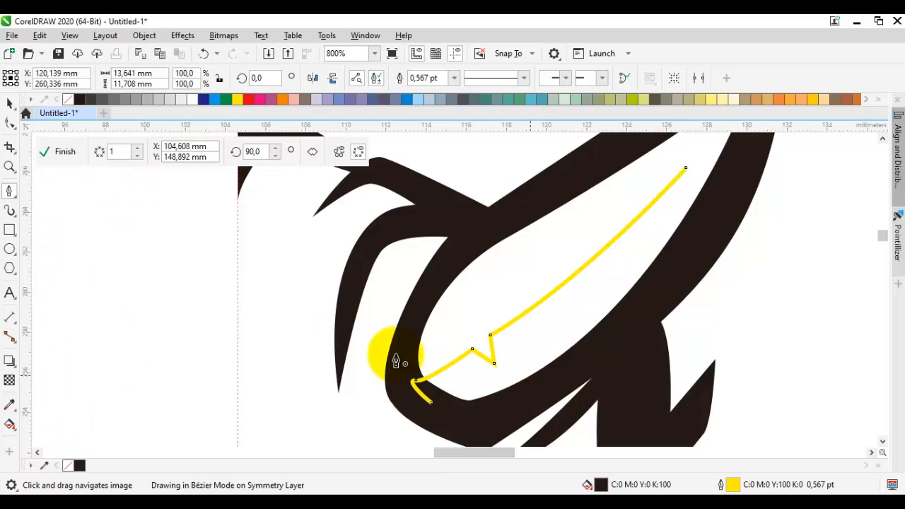
right_click(67, 100)
scroll(303, 227, down, 3)
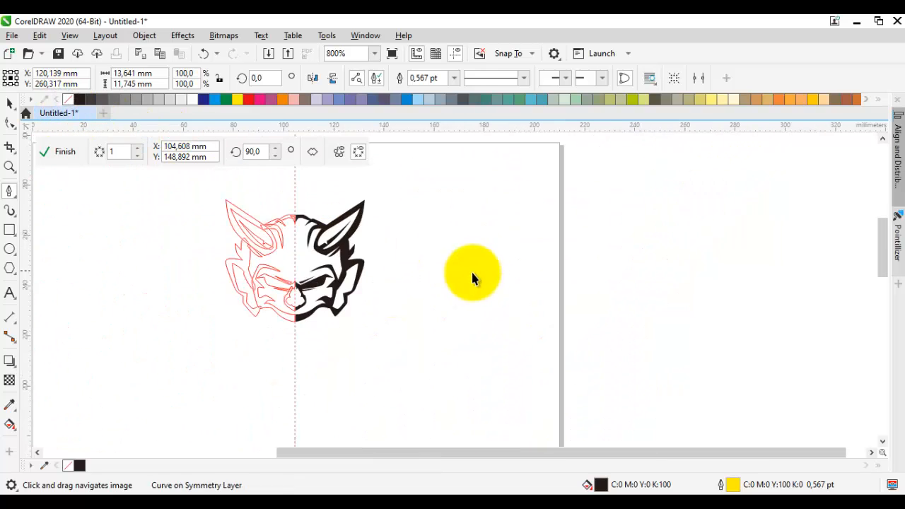
key(space)
click(468, 272)
Step: Move the notch nodes on the nose's inner lower edge up and outward by about 0.41 mm
drag(393, 266, 456, 267)
scroll(417, 235, up, 1)
drag(412, 240, 484, 240)
drag(440, 278, 470, 250)
key(space)
scroll(437, 233, up, 1)
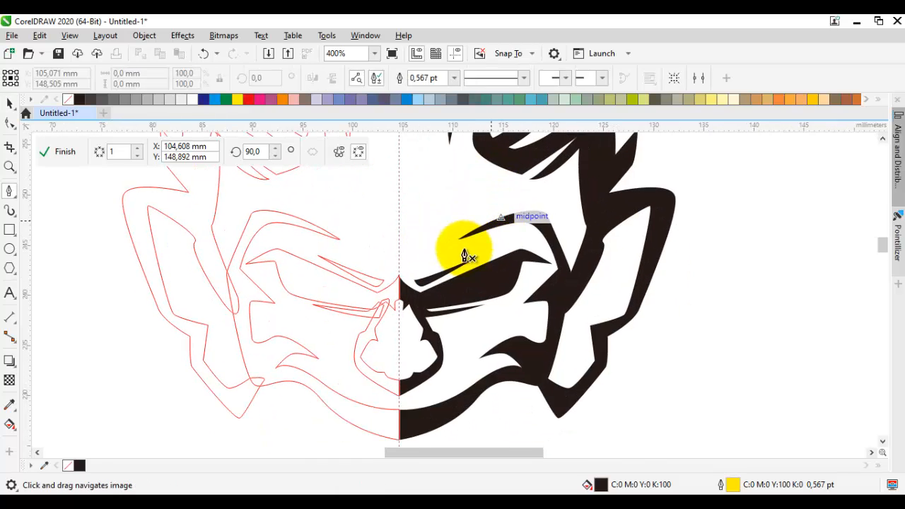
scroll(452, 275, up, 1)
scroll(478, 276, up, 1)
key(space)
scroll(500, 288, up, 1)
key(F10)
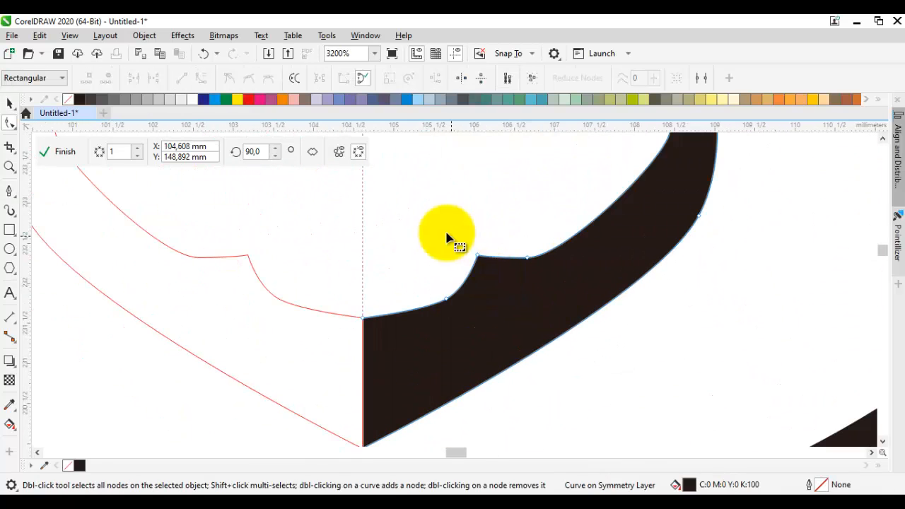
drag(559, 346, 558, 346)
click(525, 259)
drag(552, 239, 553, 236)
click(552, 251)
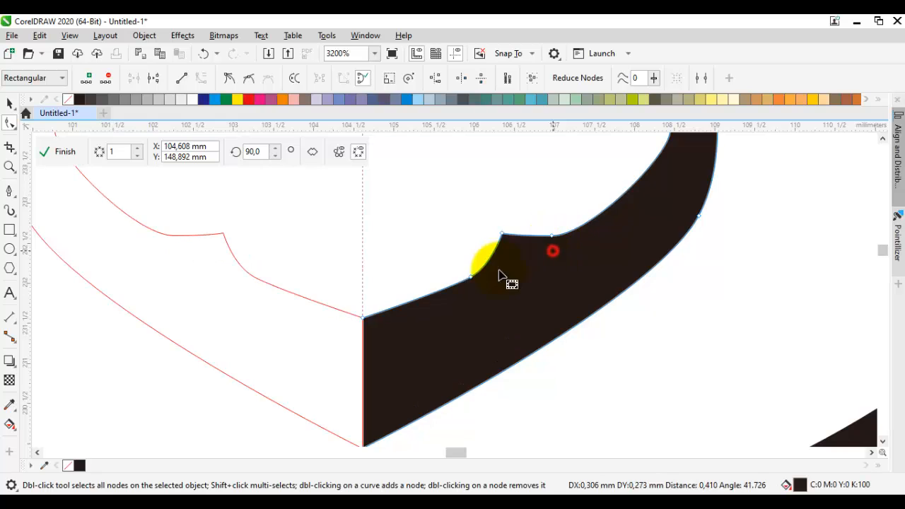
Step: Delete the node between the symmetry axis and the notch on the nose's inner lower edge, keeping the notch corner in place
drag(469, 277, 460, 303)
double_click(460, 297)
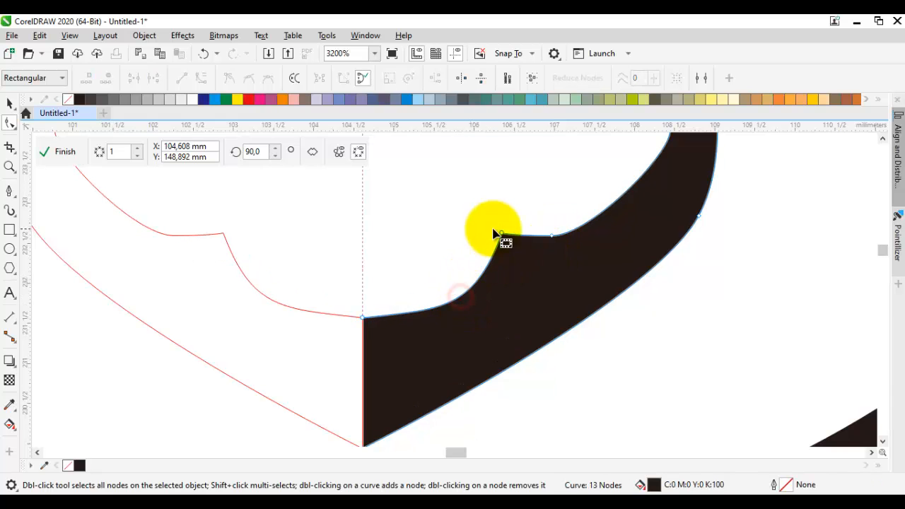
drag(502, 234, 503, 217)
key(ctrl+z)
Step: Convert all segments of the nose shape to curves and make all of its nodes cusps
key(ctrl+a)
right_click(538, 184)
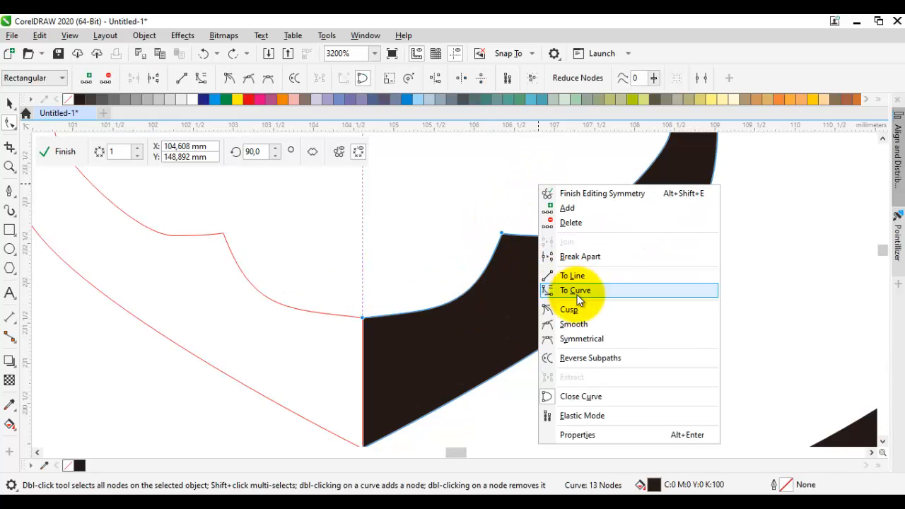
click(577, 294)
right_click(548, 173)
click(584, 297)
Step: Raise the notch corner on the nose's inner lower edge and bend the adjoining segments into smooth curves meeting at a sharp point
drag(502, 234, 507, 217)
drag(503, 284, 484, 284)
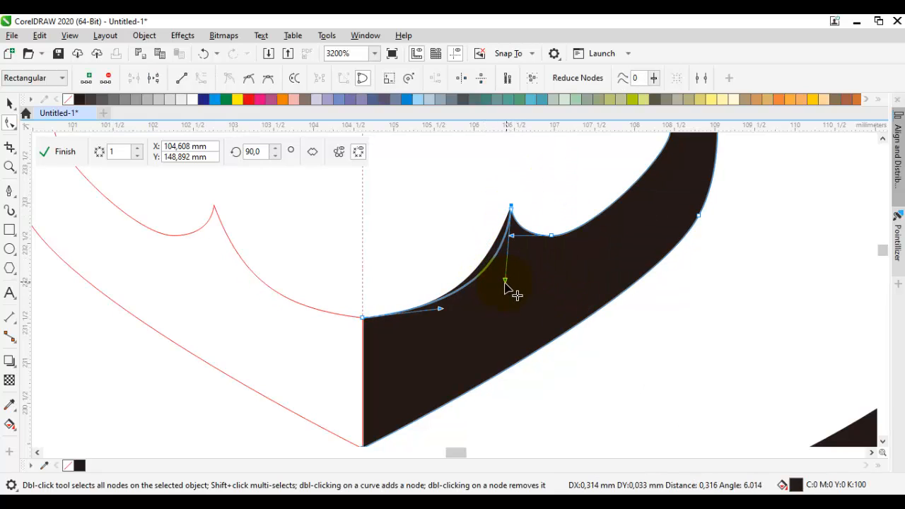
drag(549, 236, 567, 228)
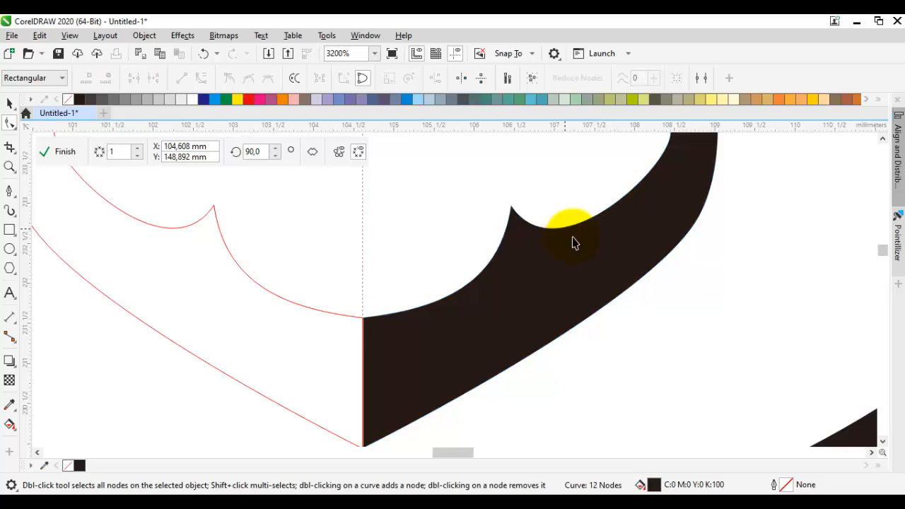
scroll(572, 242, down, 6)
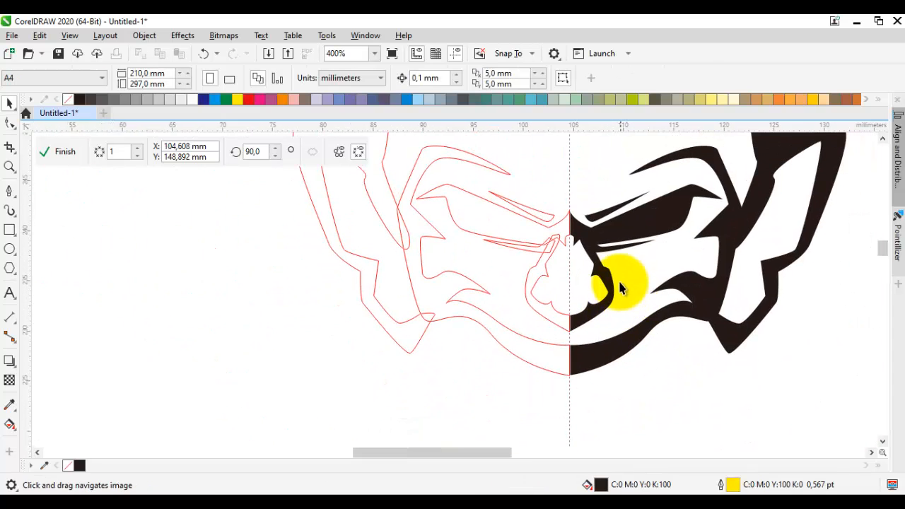
Step: Move the ear outline's inner end node into the black cheek area and shift the earlobe's bottom tip up and outward
scroll(619, 258, down, 2)
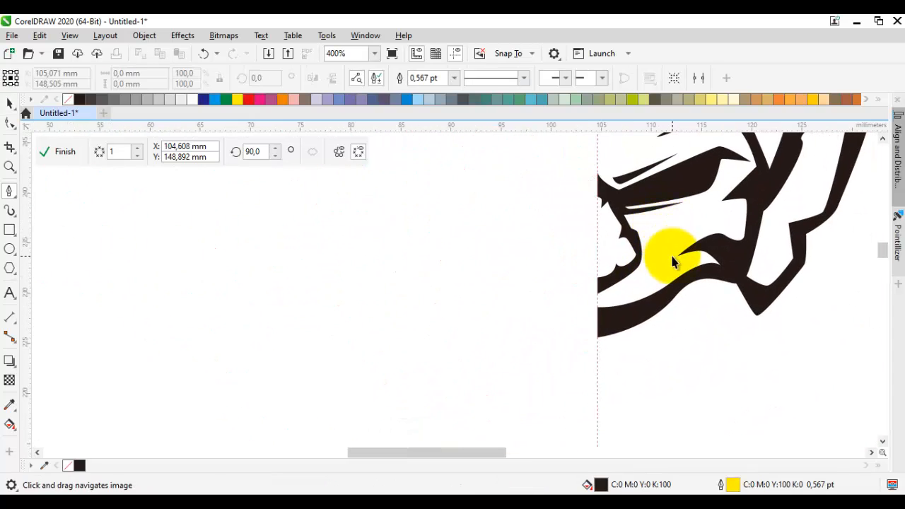
scroll(595, 344, up, 1)
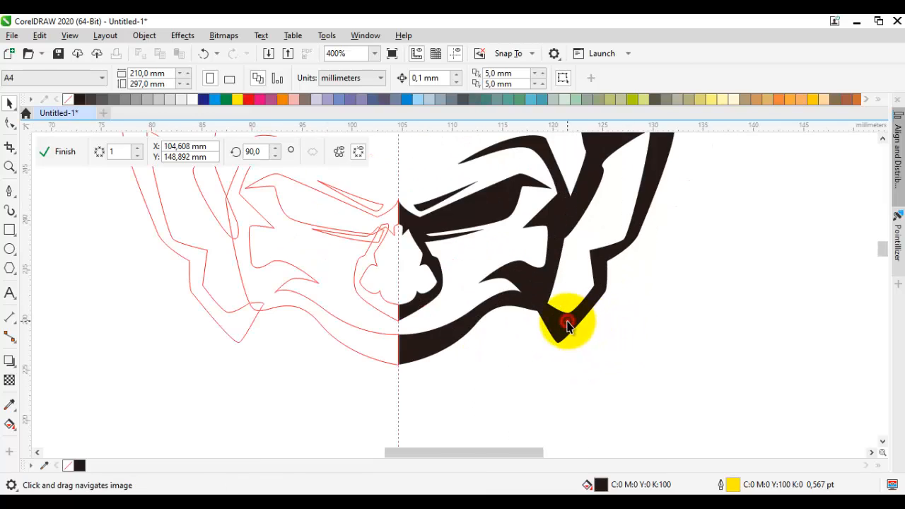
double_click(567, 322)
scroll(551, 328, up, 1)
drag(517, 283, 491, 273)
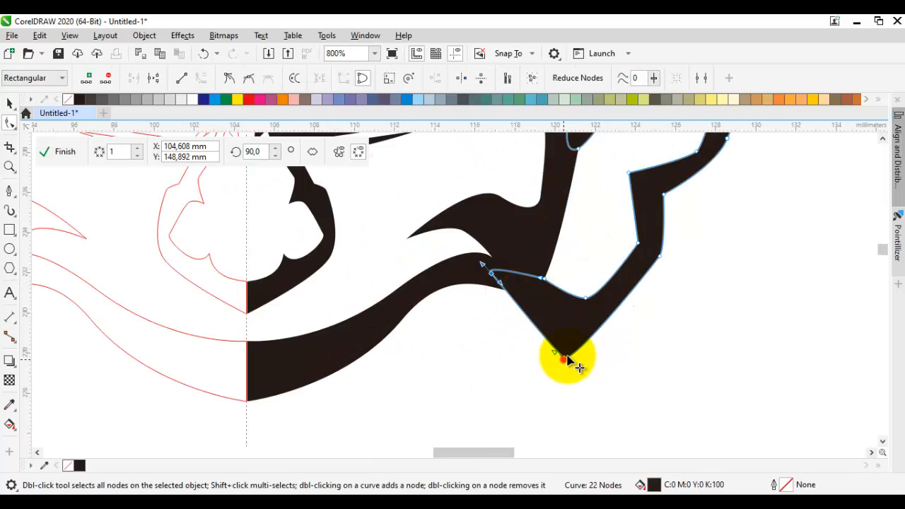
drag(567, 358, 577, 338)
key(space)
key(Escape)
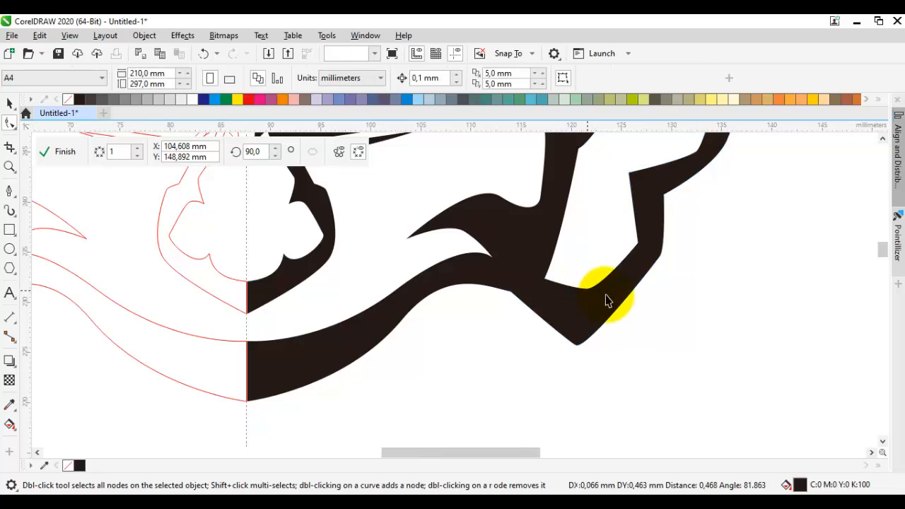
Step: Draw a closed inner-ear shadow with the Pen, about 4.8 mm wide and 7.9 mm high, in black without outline
scroll(606, 301, down, 2)
drag(634, 301, 617, 330)
key(p)
scroll(617, 283, up, 1)
scroll(615, 290, up, 1)
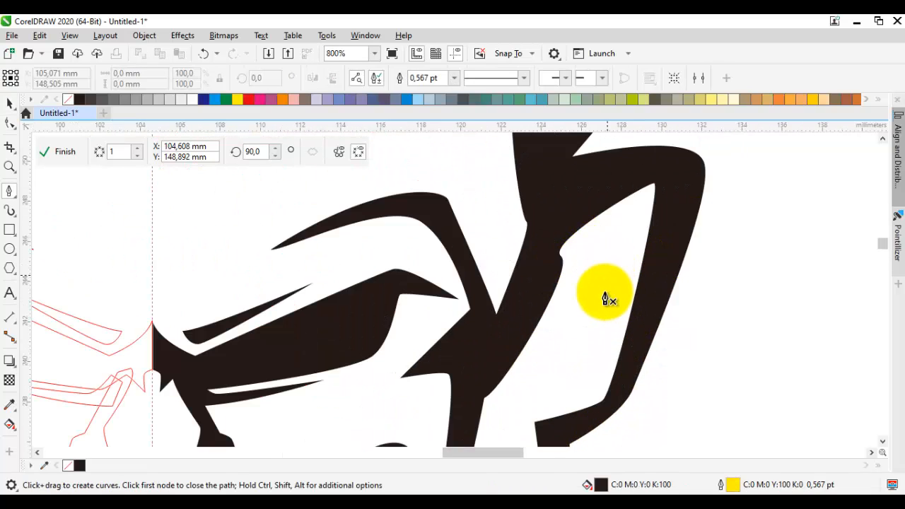
click(581, 376)
click(602, 248)
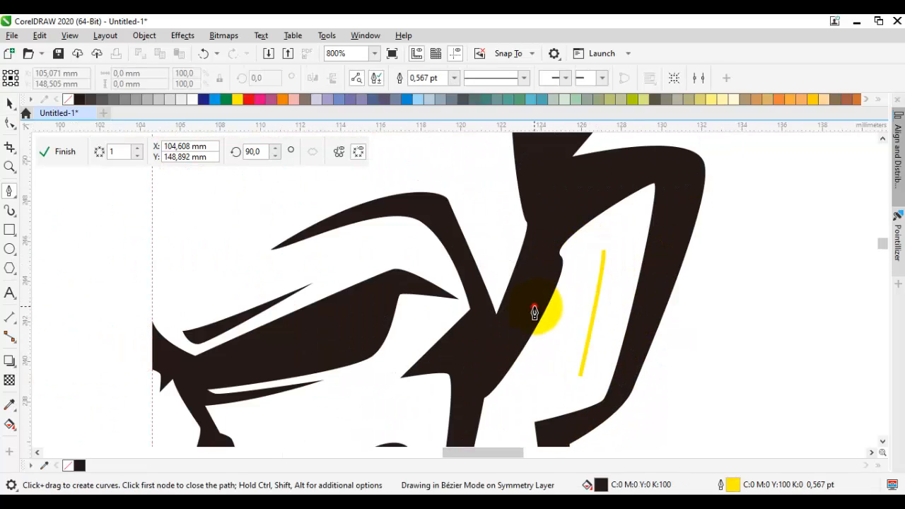
click(535, 306)
click(543, 237)
drag(619, 219, 644, 227)
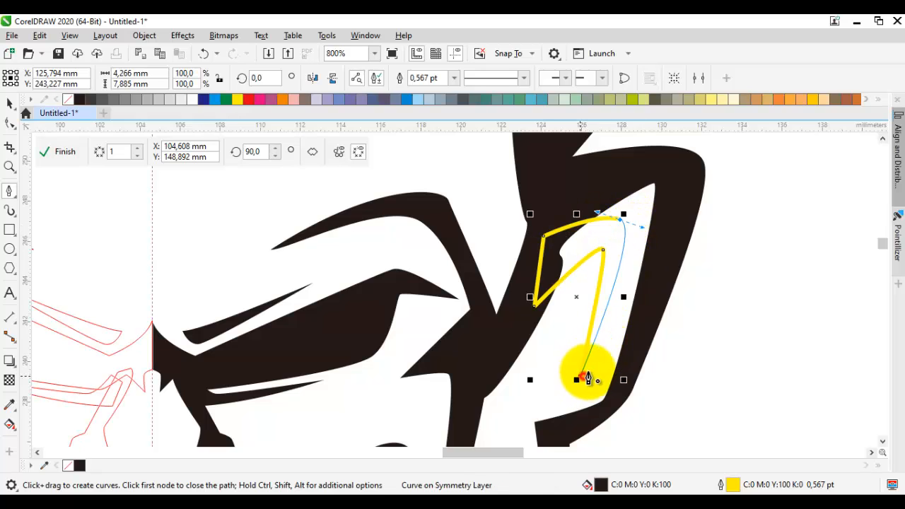
click(581, 377)
scroll(644, 301, down, 2)
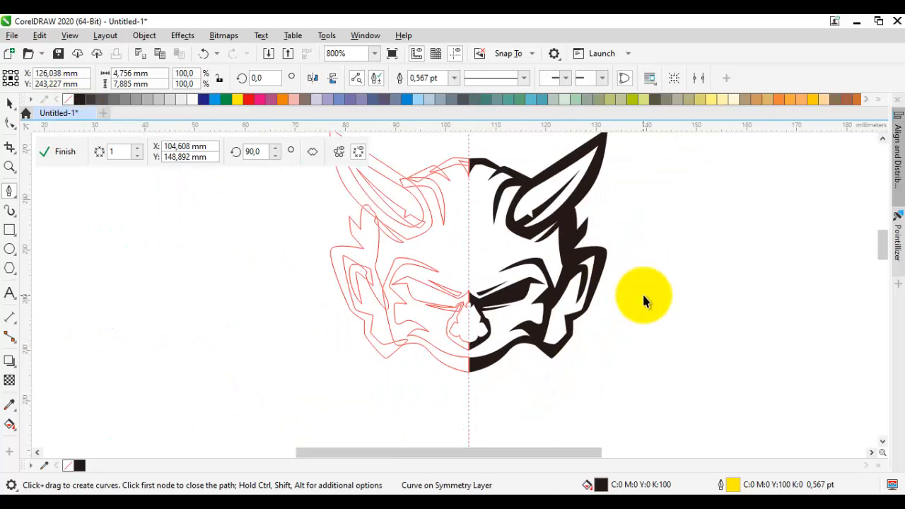
Step: Draw a closed eye shape about 7.4 mm wide and 3 mm high inside the black eye area, filled white without outline
key(space)
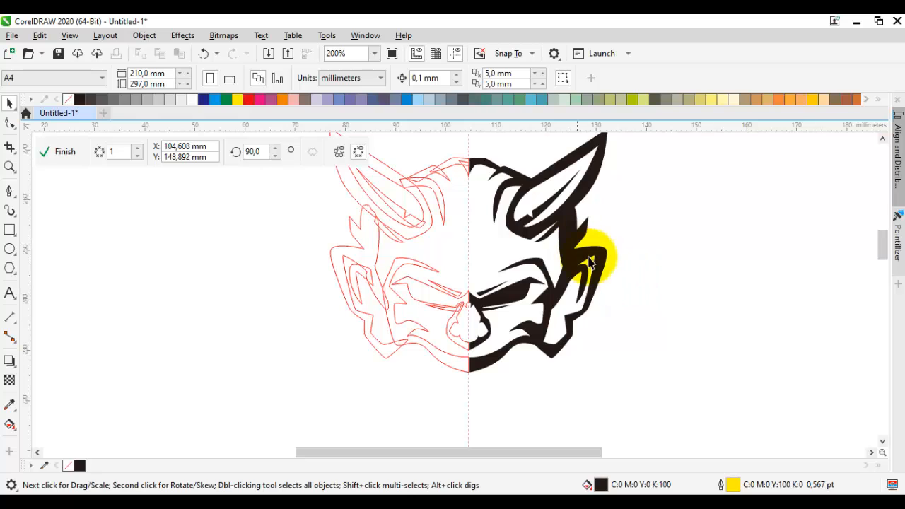
scroll(566, 275, up, 2)
key(space)
scroll(550, 250, up, 4)
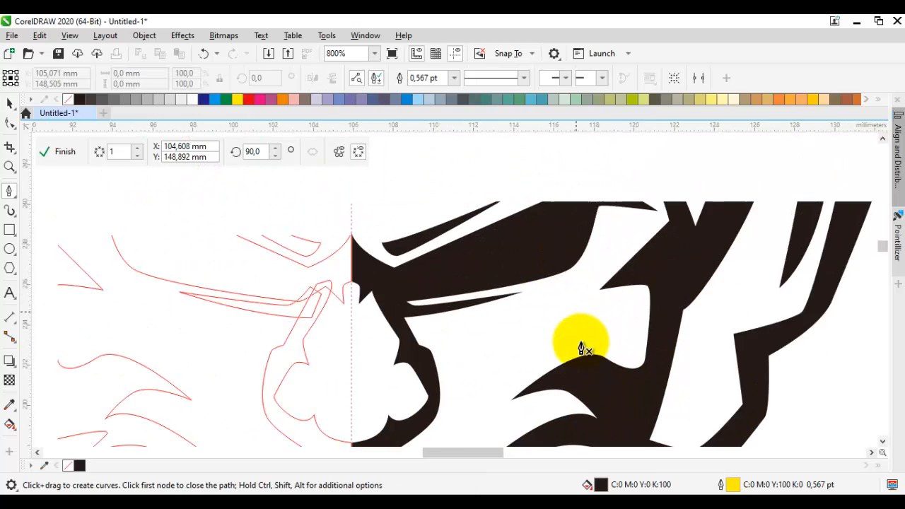
double_click(662, 215)
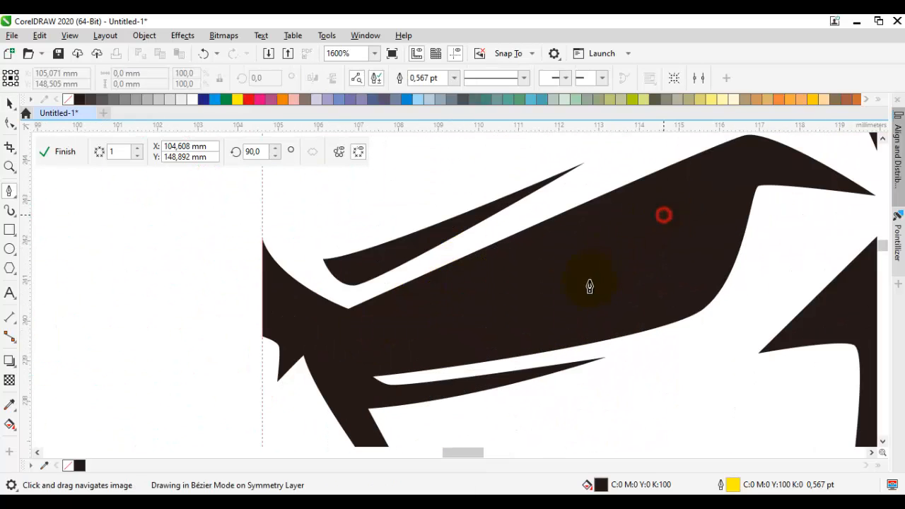
drag(544, 325, 572, 311)
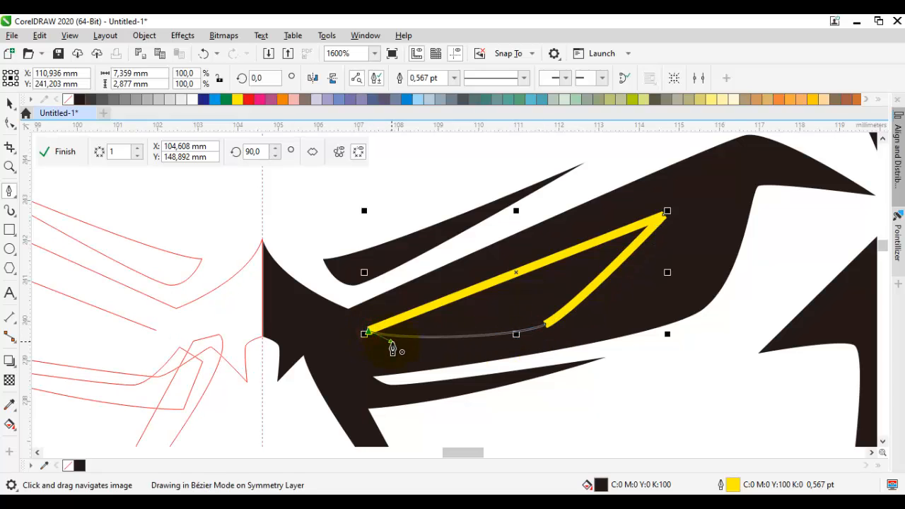
click(391, 342)
click(193, 99)
right_click(69, 100)
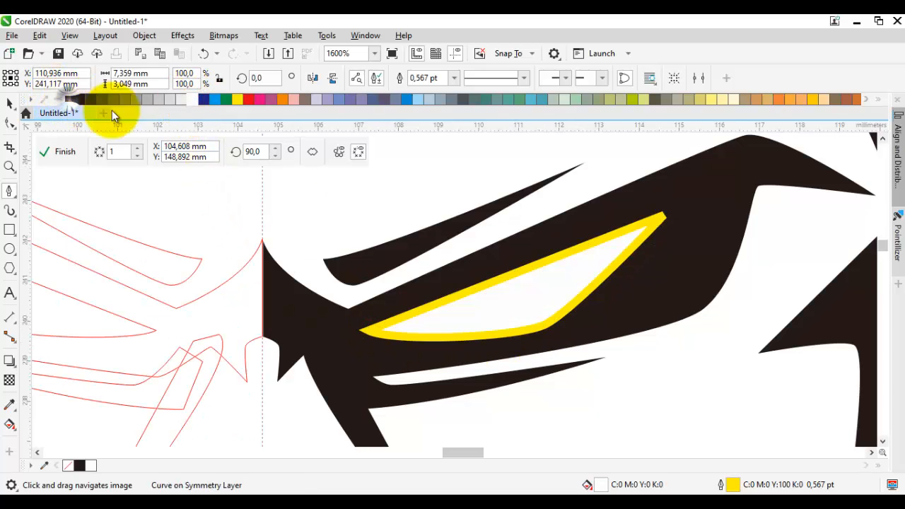
scroll(575, 245, down, 2)
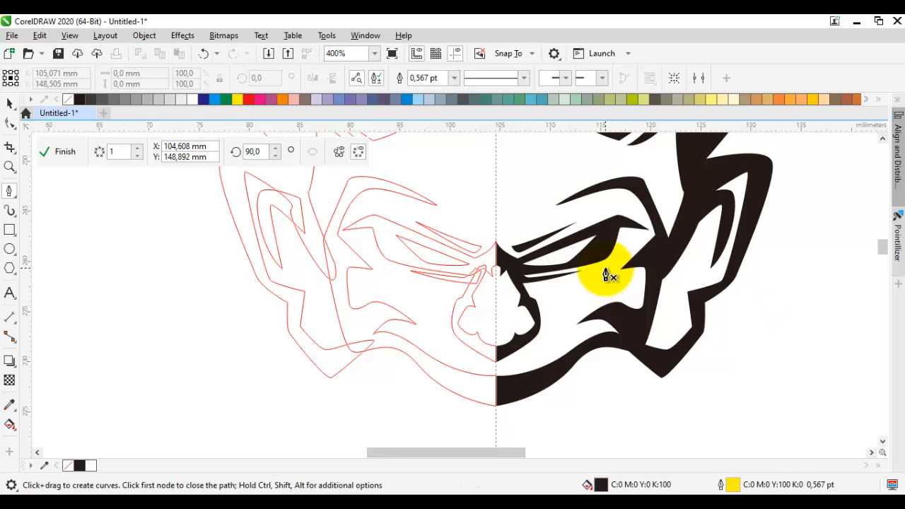
Step: Move the bottom node of the face's lower band up along the symmetry axis to flatten its lower edge
scroll(607, 264, down, 1)
drag(622, 297, 650, 259)
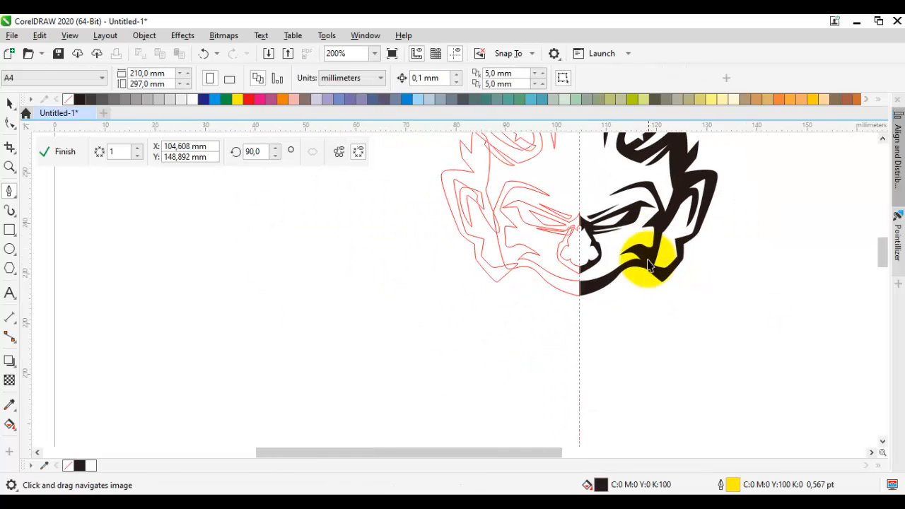
scroll(640, 298, up, 1)
drag(643, 299, 610, 300)
scroll(499, 309, up, 1)
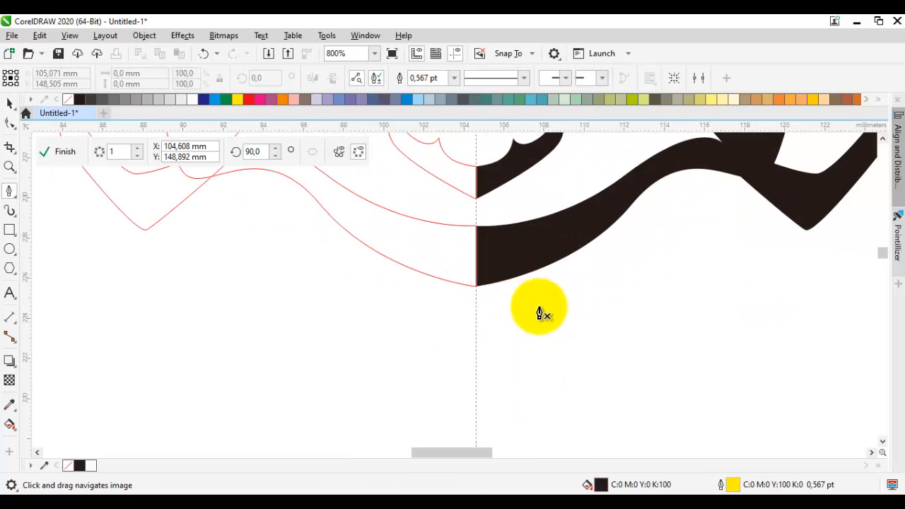
drag(548, 294, 505, 303)
scroll(437, 297, up, 1)
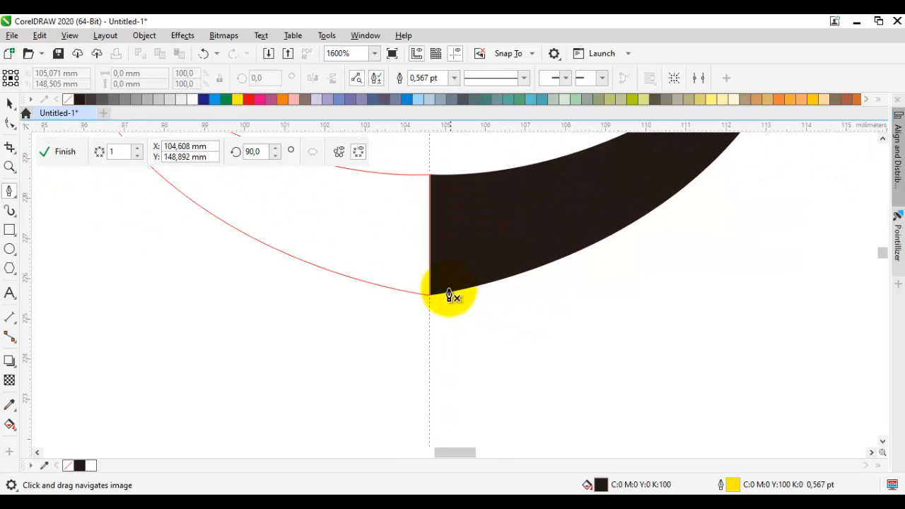
key(space)
click(448, 279)
key(F10)
drag(430, 298, 429, 267)
key(space)
scroll(463, 287, down, 1)
click(509, 301)
scroll(511, 300, down, 1)
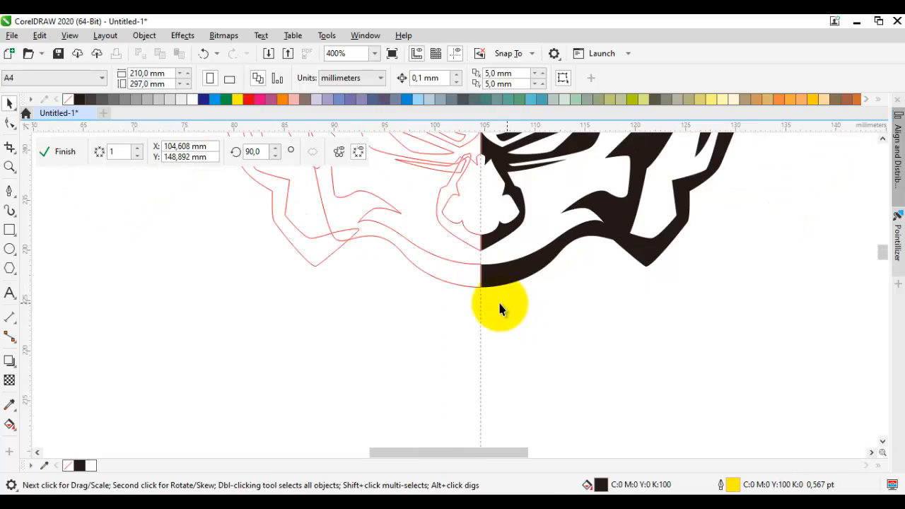
scroll(499, 301, up, 1)
drag(499, 301, 458, 312)
key(space)
scroll(479, 300, up, 1)
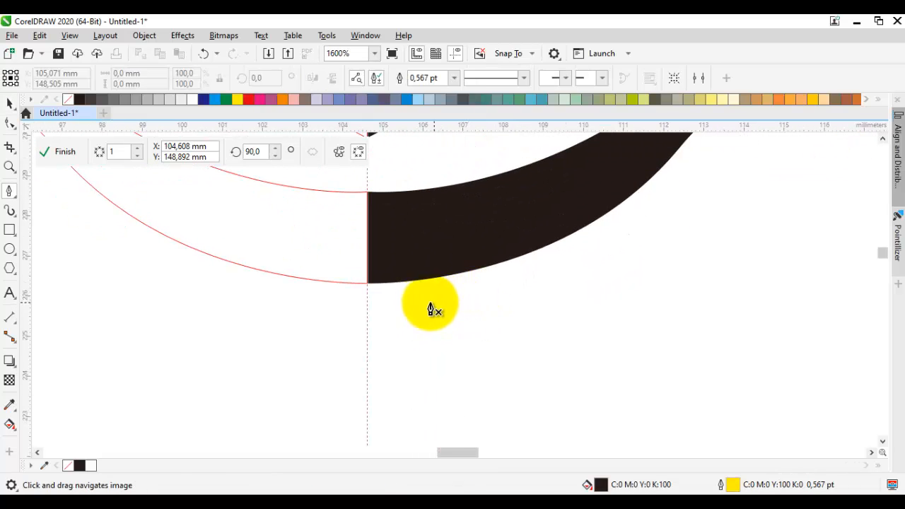
click(367, 275)
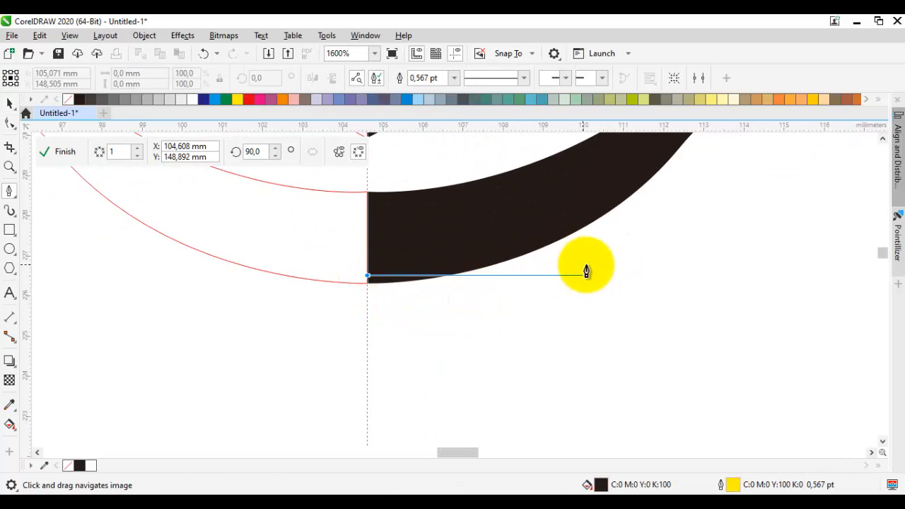
key(space)
key(space)
drag(636, 235, 520, 270)
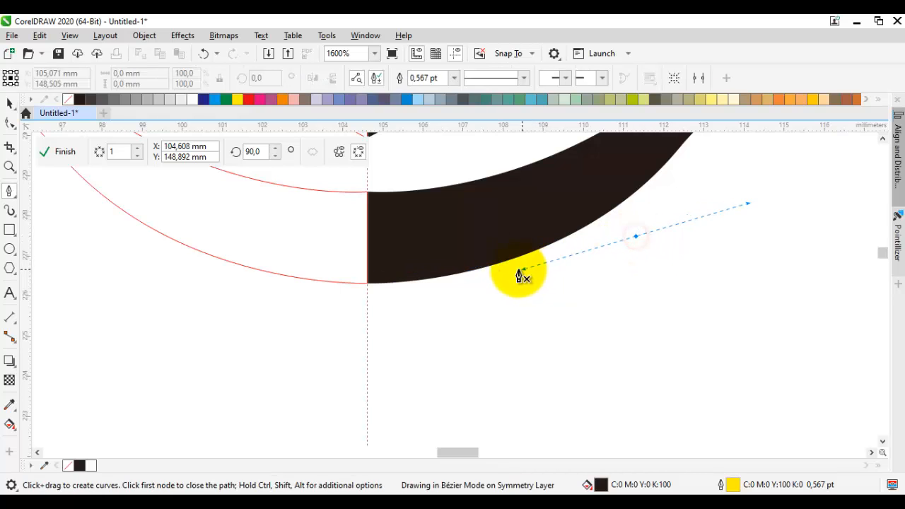
Step: Draw the upper edge of a mouth shape about 5.5 mm wide under the lower band, ending with a straight drop along the symmetry axis
drag(594, 246, 545, 312)
key(space)
key(space)
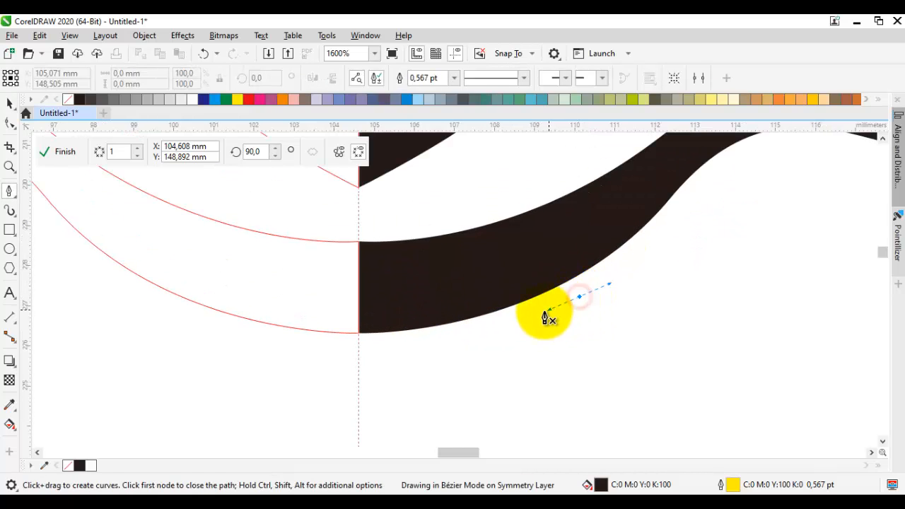
drag(359, 330, 364, 385)
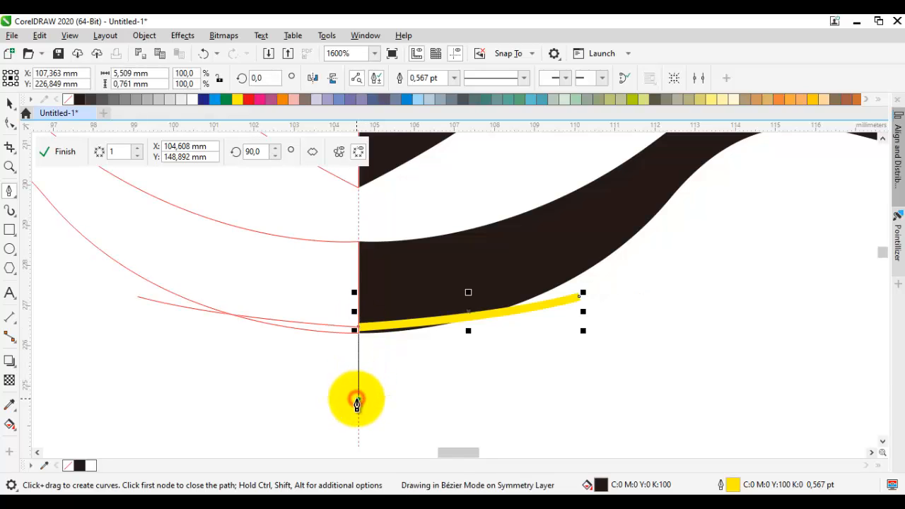
click(357, 399)
Step: Close the mouth shape with a jagged lower edge and a curved, pointed outer end, about 5.9 mm wide and 2.7 mm high
click(416, 399)
click(458, 384)
click(485, 390)
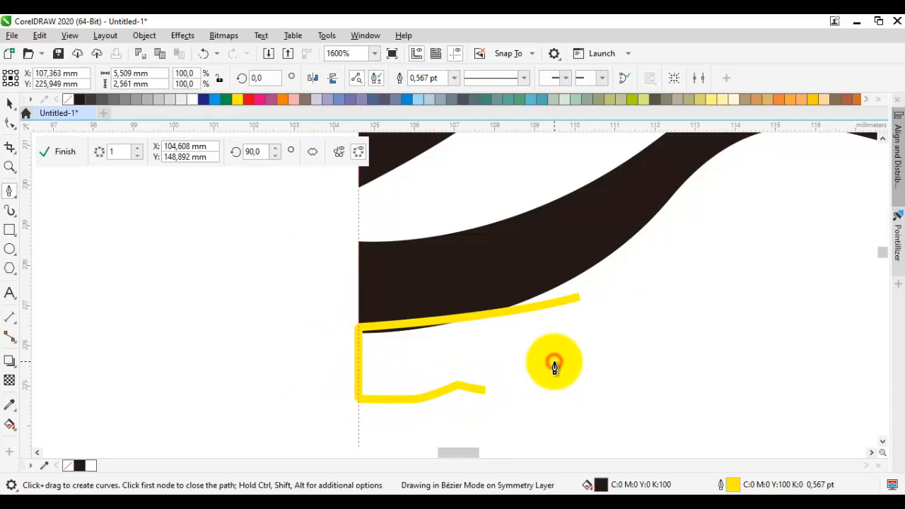
double_click(554, 363)
click(560, 376)
click(556, 403)
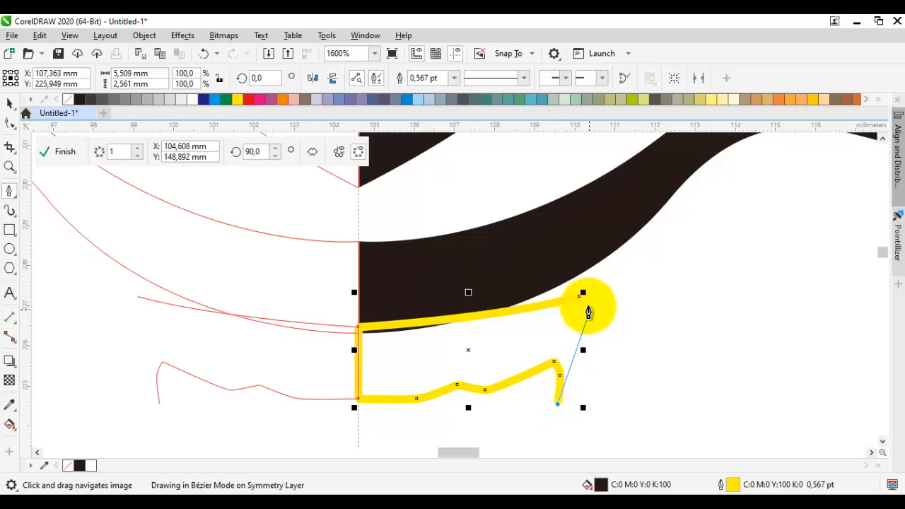
drag(581, 297, 627, 366)
click(576, 347)
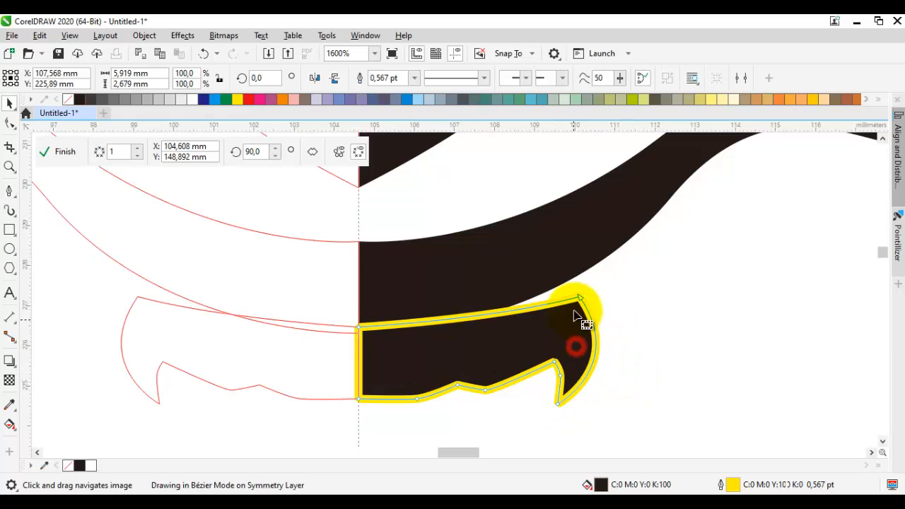
Step: Adjust the curve handle at the mouth shape's outer upper corner to refine its upper edge
key(F10)
click(578, 298)
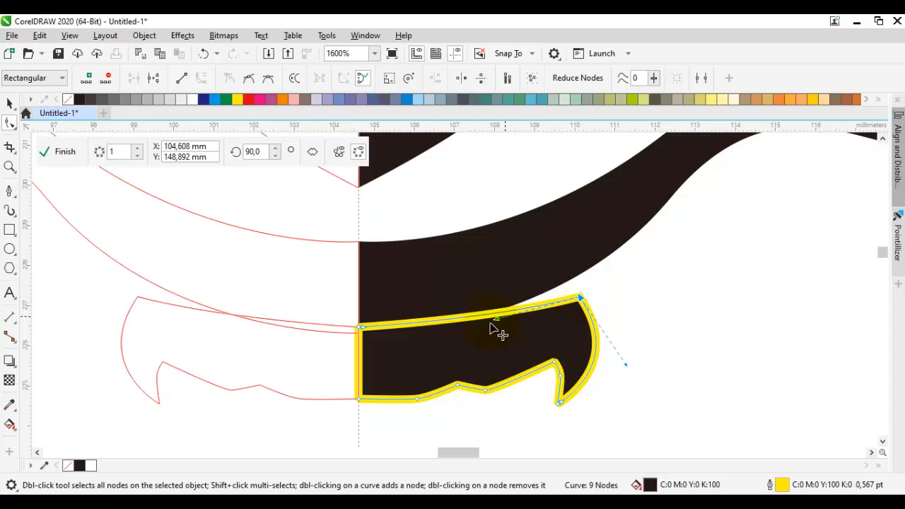
key(space)
scroll(512, 311, down, 1)
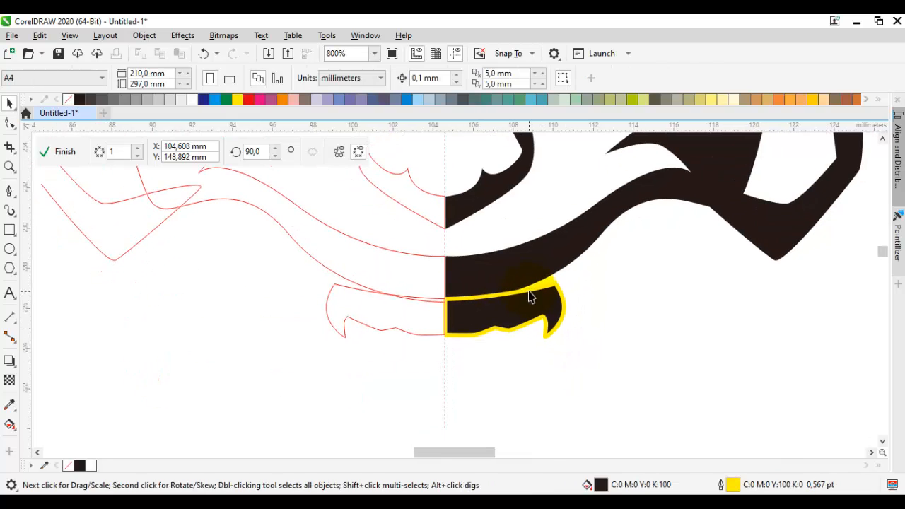
click(530, 297)
Step: Draw a closed curved shape below the face's lower band, ending in an outward point, about 8.3 mm wide and 11 mm high
drag(538, 297, 402, 273)
key(F5)
drag(499, 256, 471, 270)
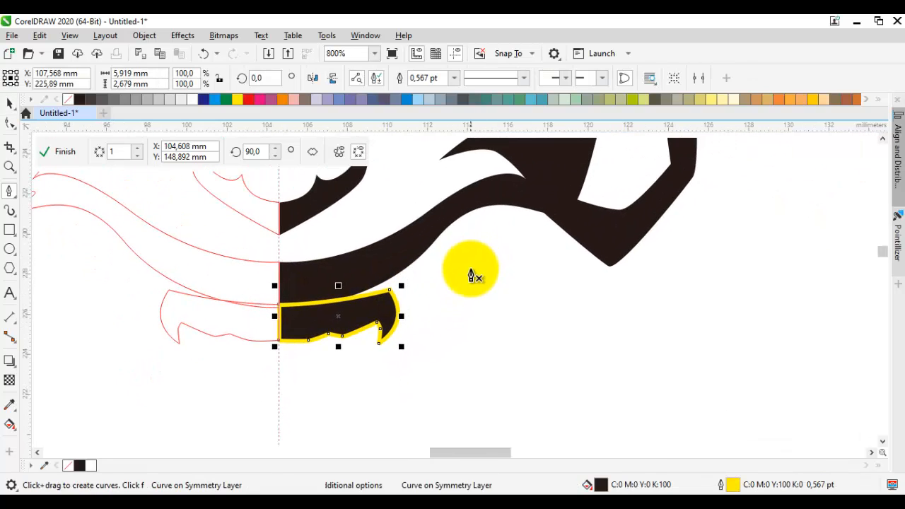
drag(489, 241, 485, 257)
drag(478, 221, 471, 331)
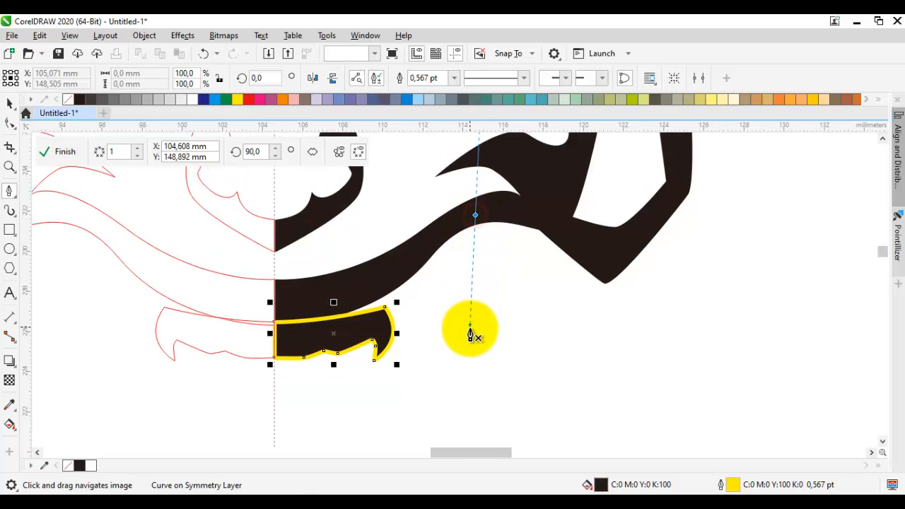
click(564, 401)
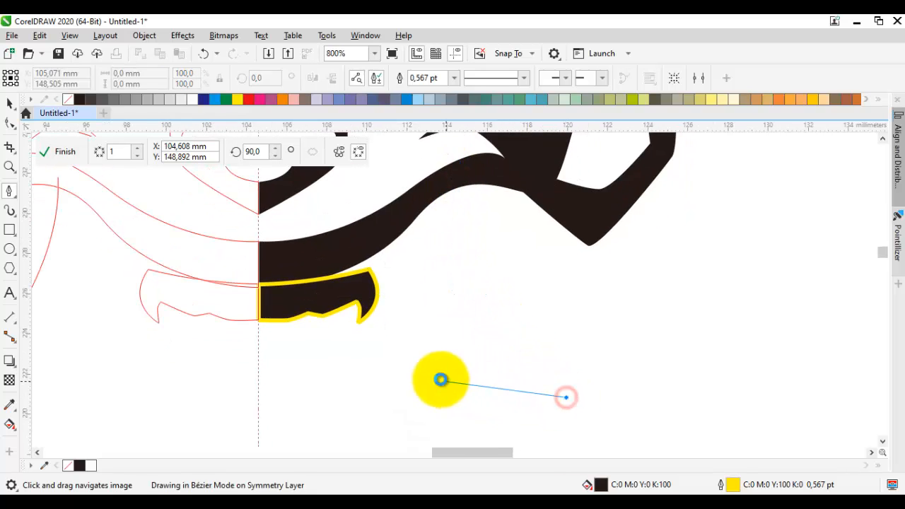
drag(443, 371, 400, 346)
click(400, 234)
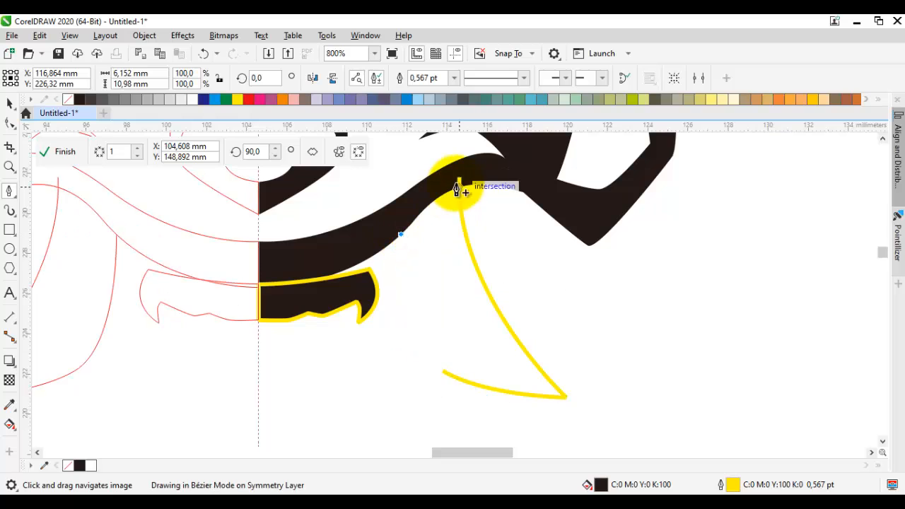
click(460, 178)
key(space)
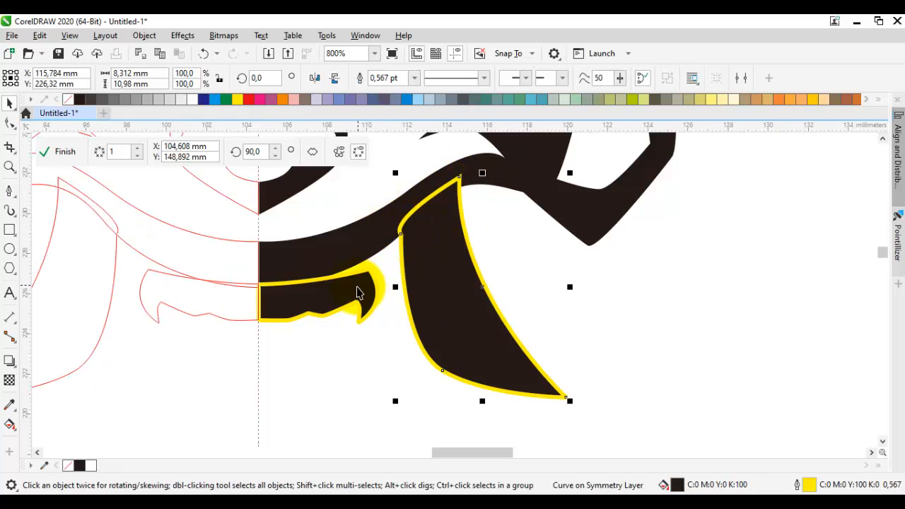
Step: Send the curved pointed shape to the back of the layer
right_click(427, 269)
mouse_move(471, 230)
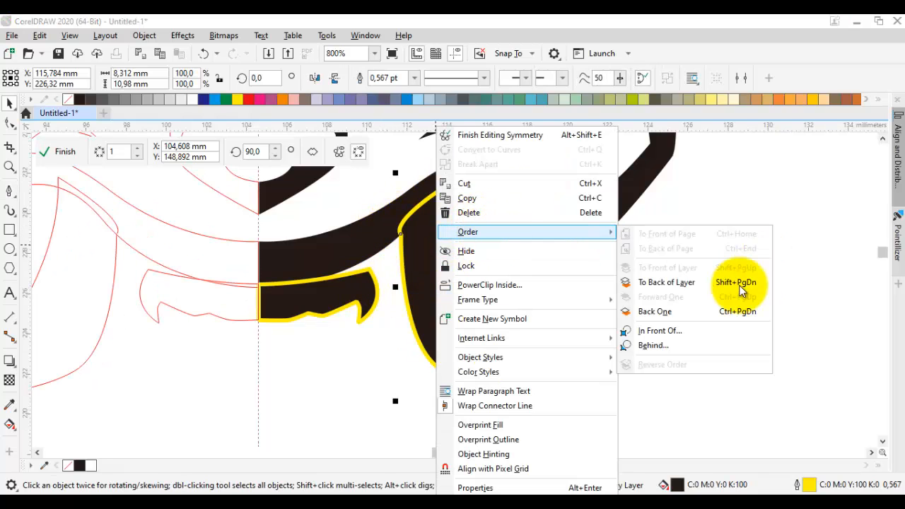
click(673, 284)
Step: Move the pointed shape's tip node up and outward and lengthen its inner curve handle, making the shape about 9.9 mm wide
double_click(460, 281)
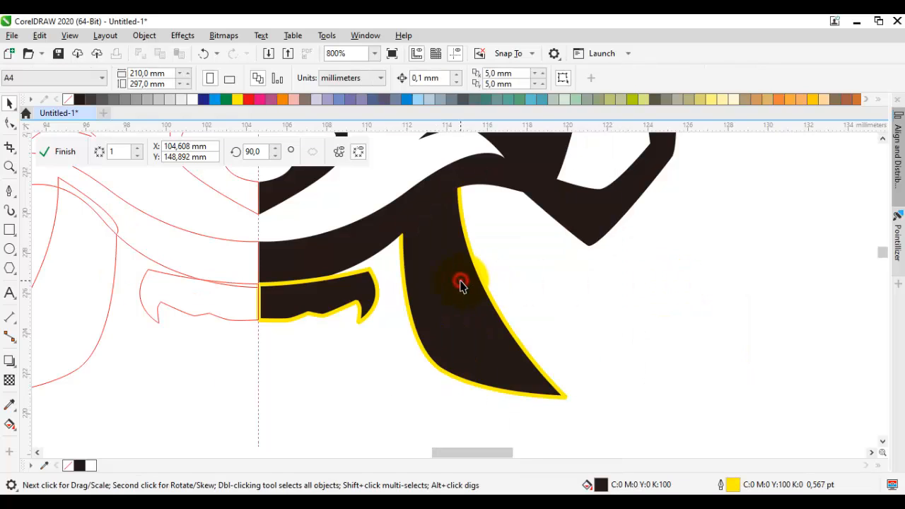
drag(567, 397, 575, 381)
click(443, 380)
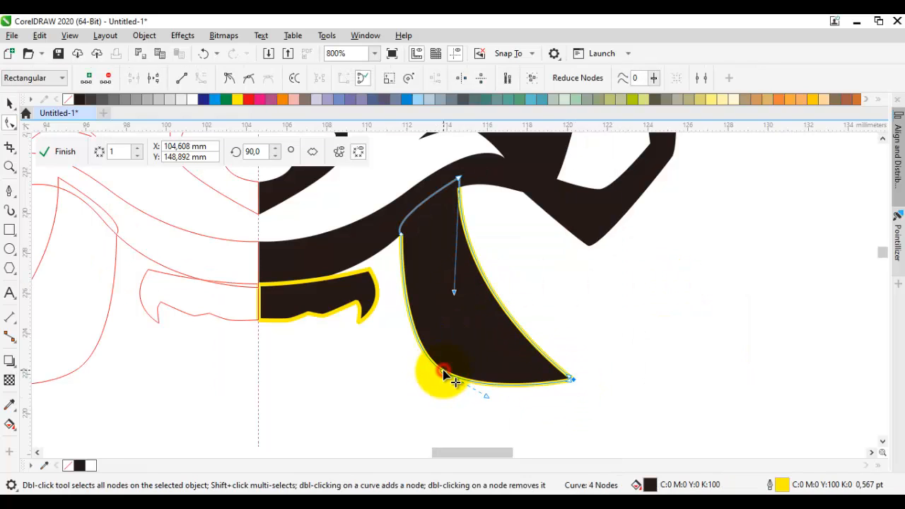
scroll(445, 374, down, 2)
key(space)
click(458, 363)
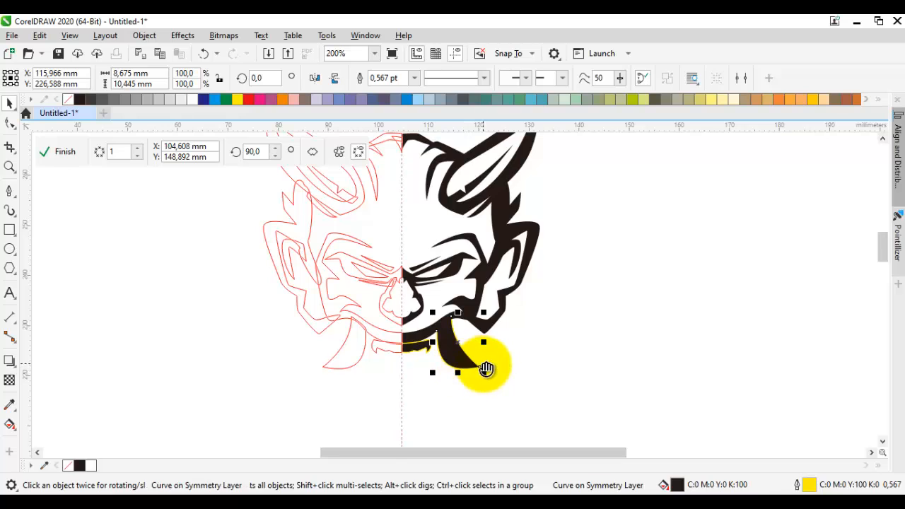
scroll(485, 368, up, 4)
double_click(485, 370)
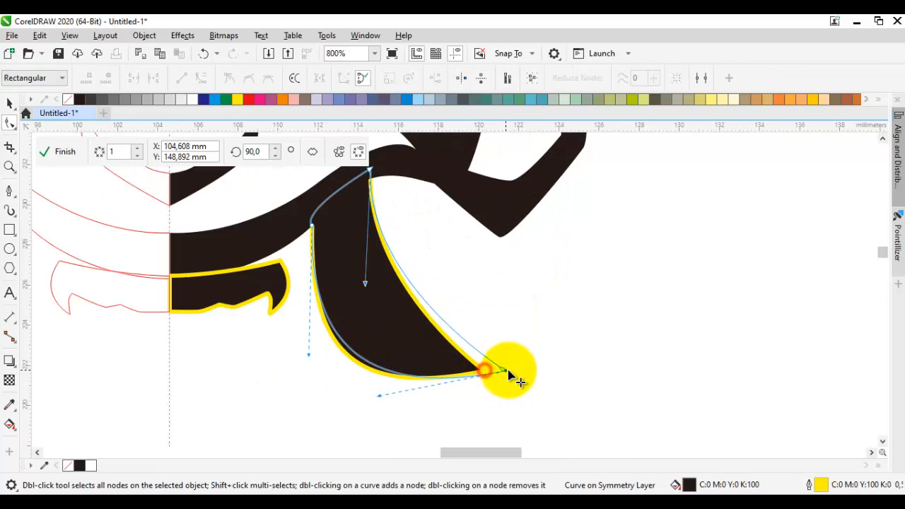
drag(508, 370, 509, 370)
drag(391, 296, 404, 323)
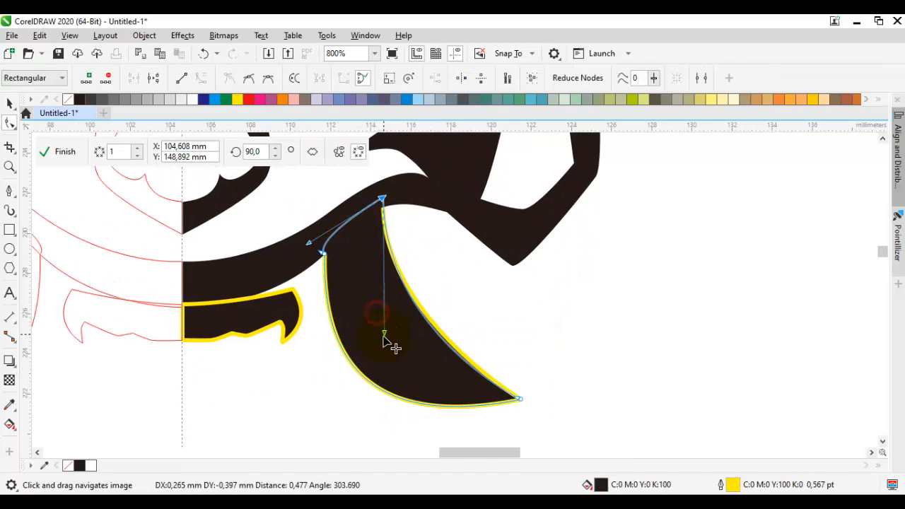
key(space)
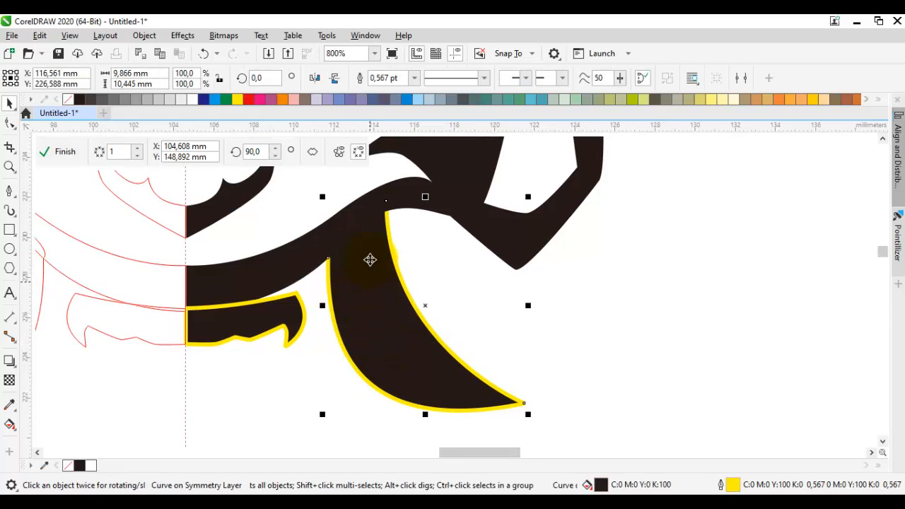
key(space)
scroll(349, 258, up, 2)
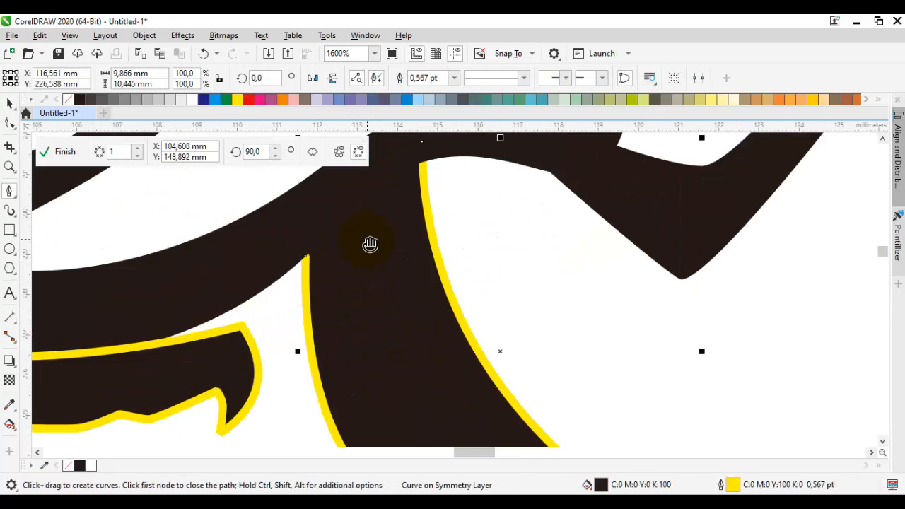
scroll(355, 241, down, 4)
key(space)
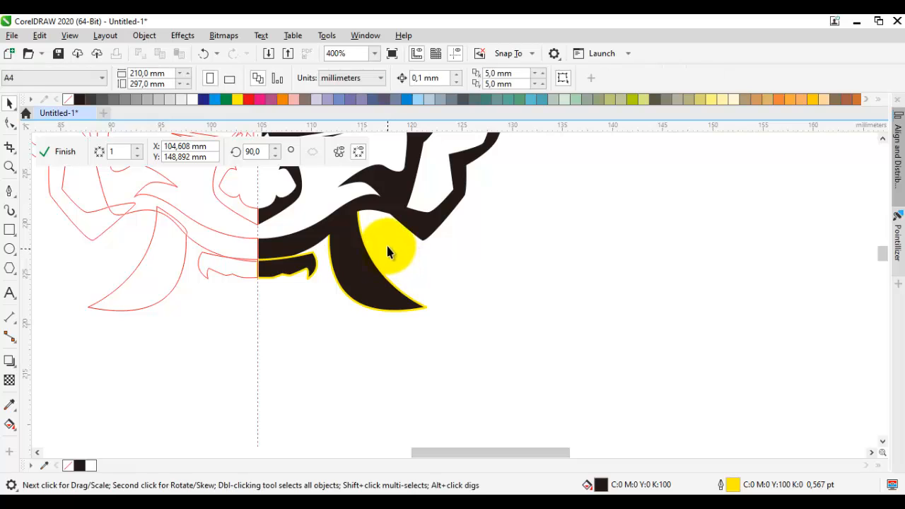
Step: Draw the wavy upper edge of a lower mouth shape outward from the symmetry axis to a raised fang point, about 4.4 mm wide
key(space)
drag(356, 259, 420, 242)
scroll(328, 264, up, 1)
scroll(283, 341, up, 1)
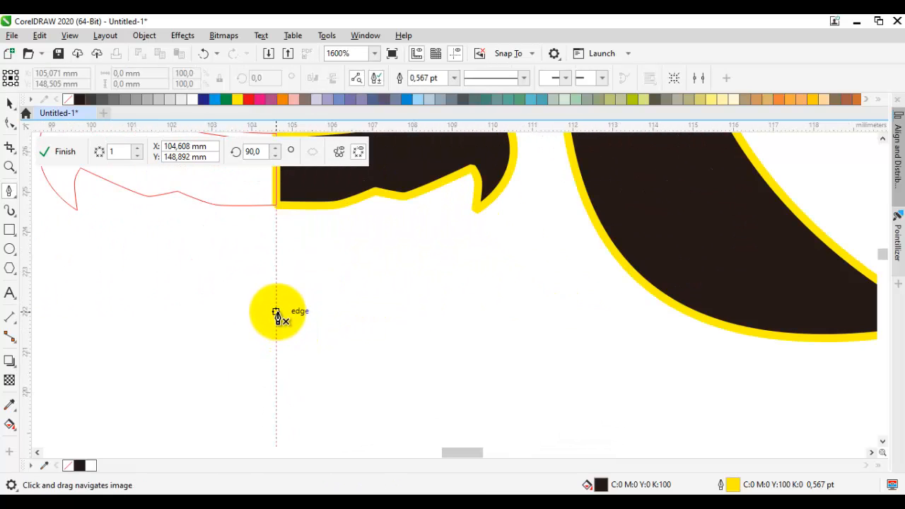
drag(276, 312, 311, 305)
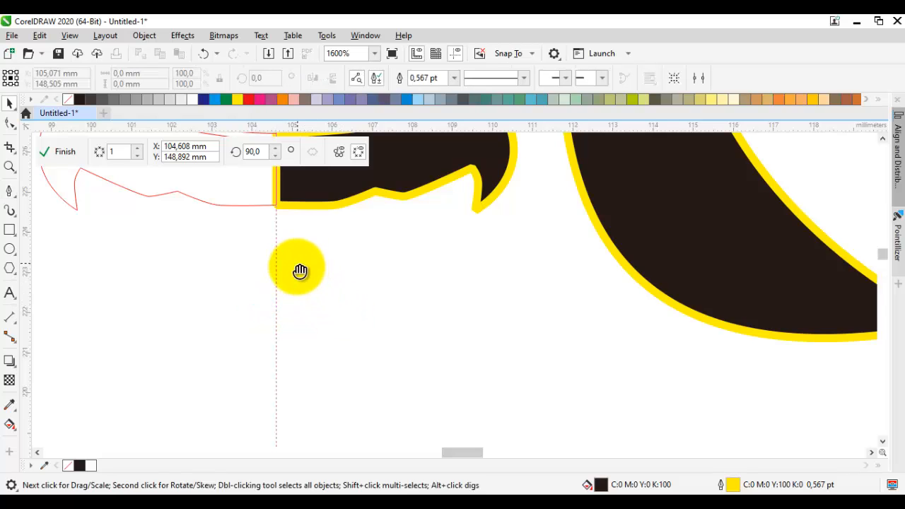
drag(299, 271, 322, 268)
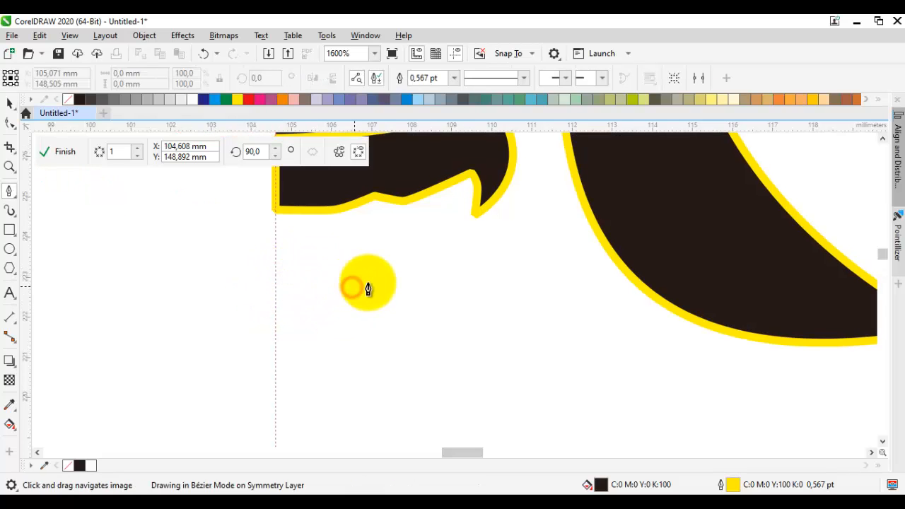
drag(367, 288, 439, 275)
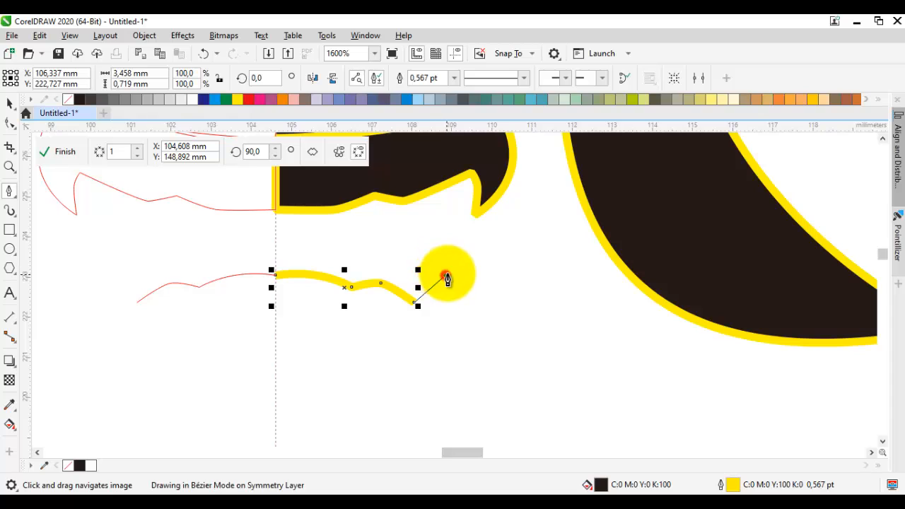
click(445, 275)
click(454, 250)
Step: Draw the lower mouth shape's outer side and curved lower edge back to the axis, redoing the bottom corner, about 5 mm wide and 2.8 mm high
drag(483, 315, 462, 353)
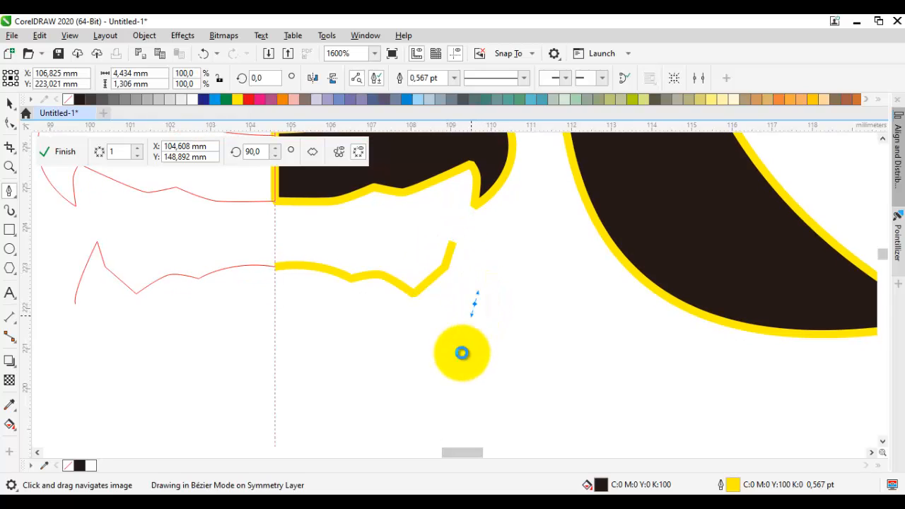
click(462, 353)
drag(375, 347, 336, 345)
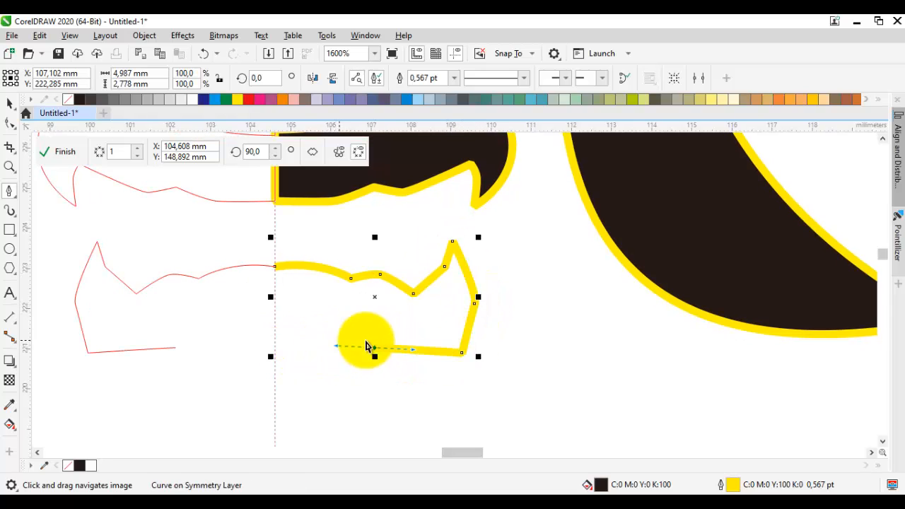
key(ctrl+z)
key(ctrl+z)
drag(459, 354, 453, 355)
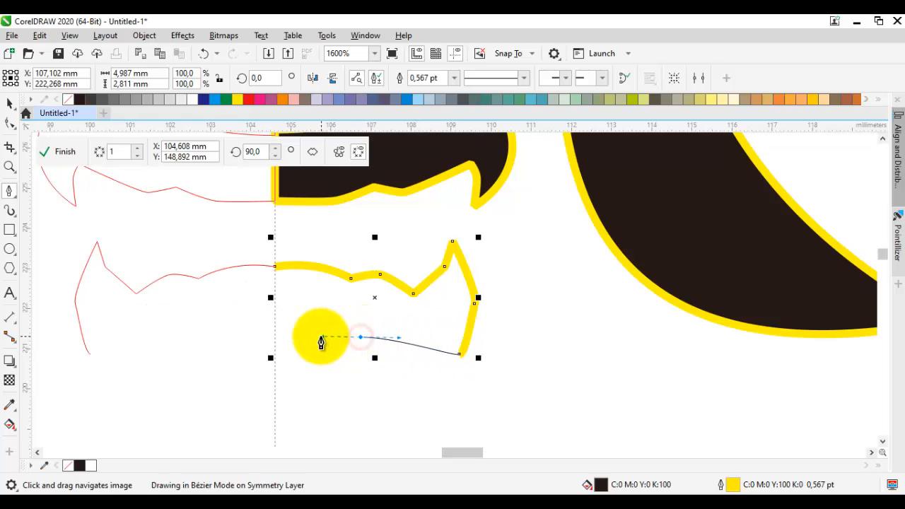
click(274, 337)
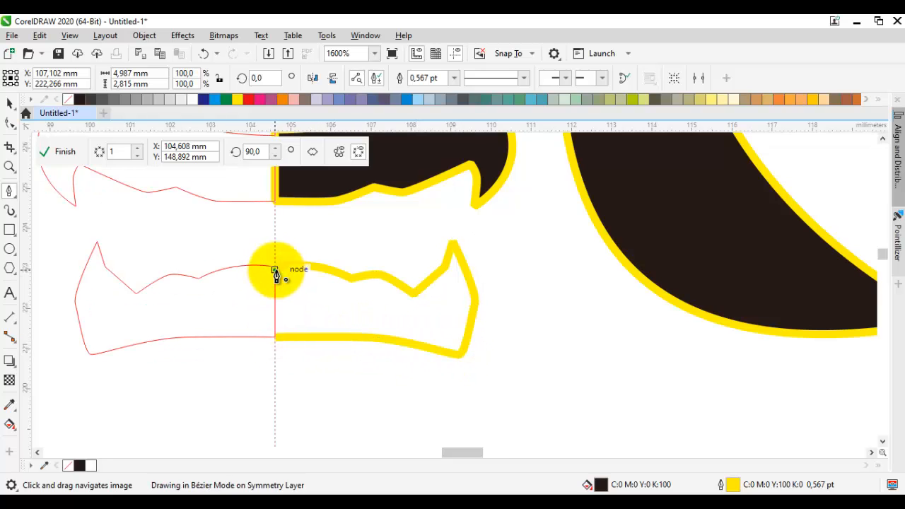
Step: Close the lower mouth shape along the symmetry axis, redoing the closing segment exactly on the start node
click(275, 269)
scroll(275, 270, down, 1)
key(space)
scroll(281, 276, up, 2)
key(space)
key(ctrl+z)
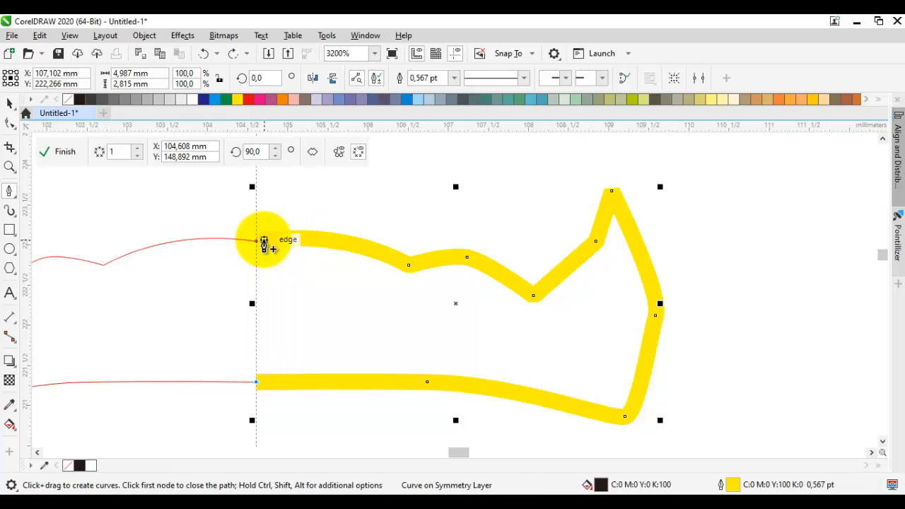
click(255, 245)
scroll(343, 259, down, 2)
Step: Weld the upper and lower mouth shapes into one object
key(space)
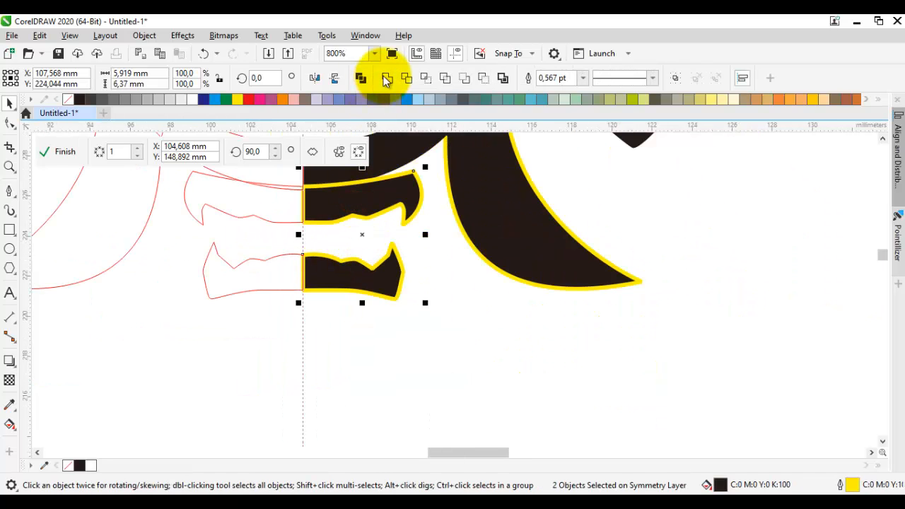
click(388, 76)
click(446, 283)
Step: Draw a closed curved wedge beside the mouth's outer end, pointed at its upper end, about 2.8 mm wide and 5.1 mm high
key(space)
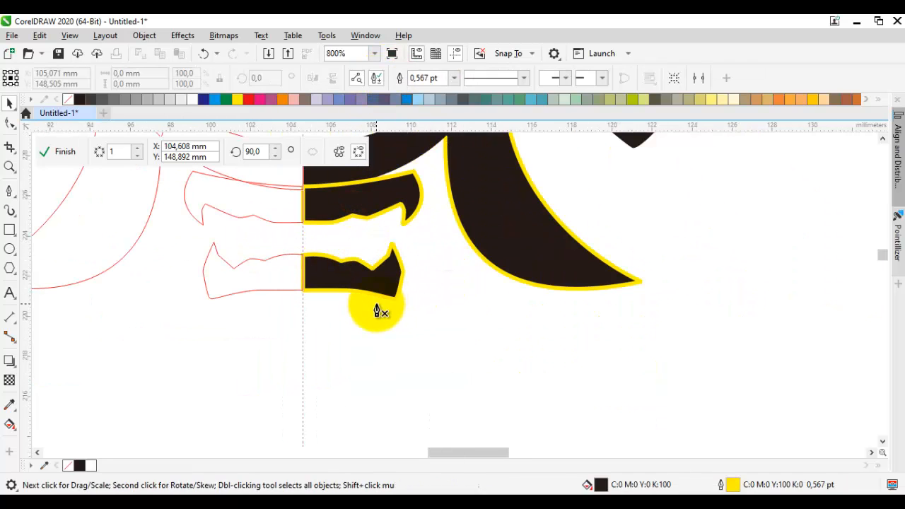
scroll(394, 300, up, 1)
drag(442, 293, 472, 370)
drag(509, 210, 521, 246)
drag(448, 397, 459, 392)
click(464, 373)
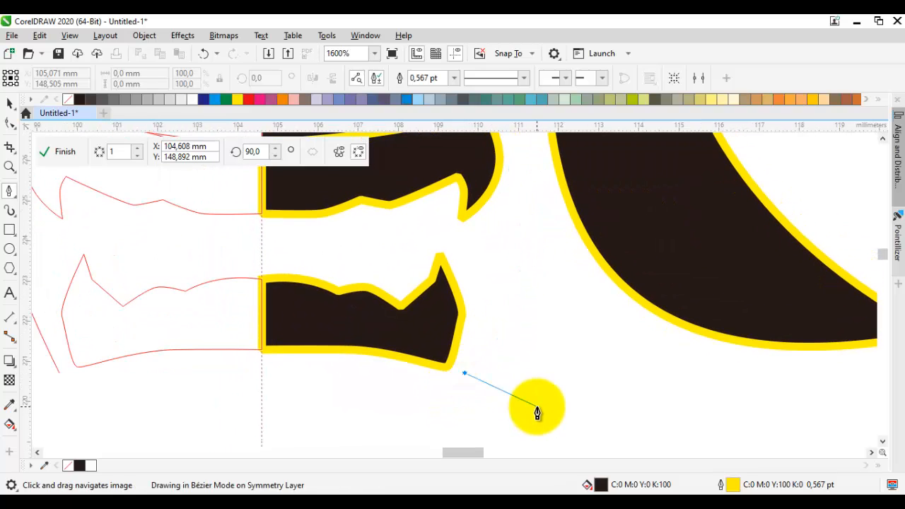
click(550, 409)
mouse_move(526, 211)
mouse_down()
mouse_move(601, 318)
mouse_move(614, 300)
mouse_up()
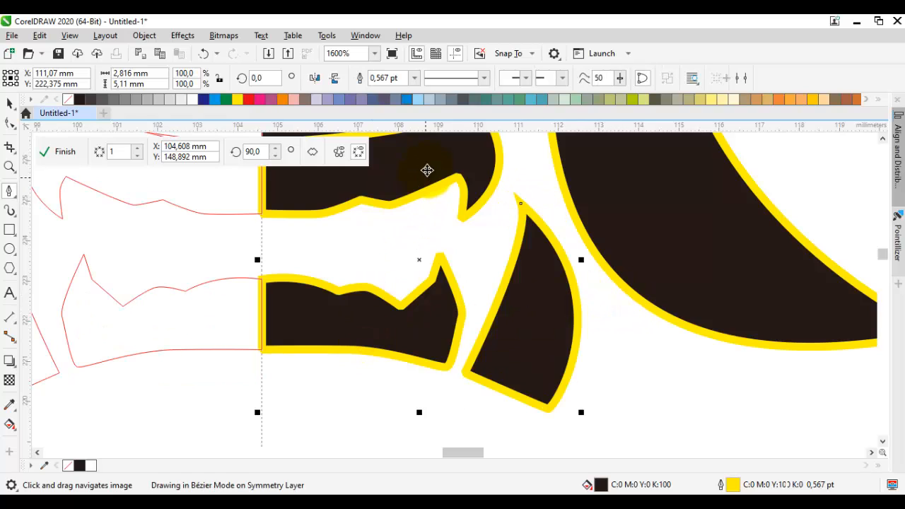
Step: Weld the side wedge with the mouth shapes and fill the resulting object white
click(388, 79)
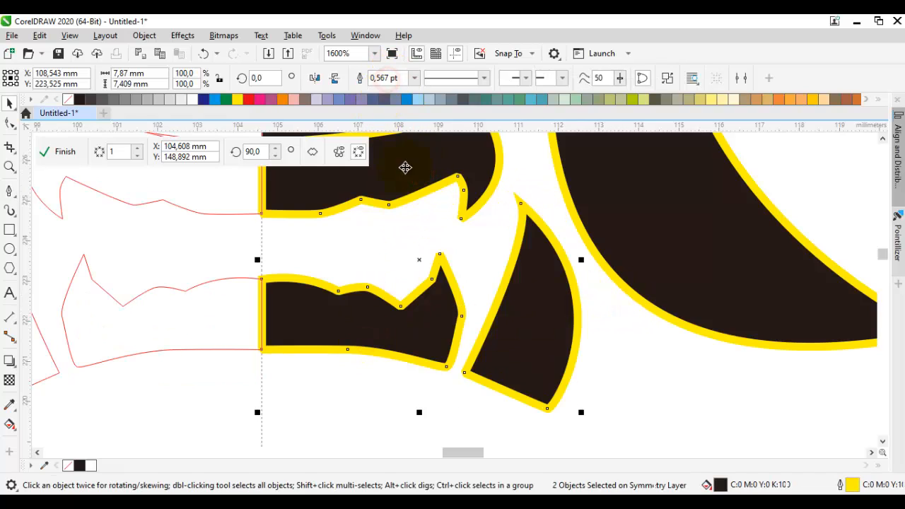
click(193, 99)
Step: Set the welded mouth object's outline width to 1.0 pt
drag(461, 266, 451, 317)
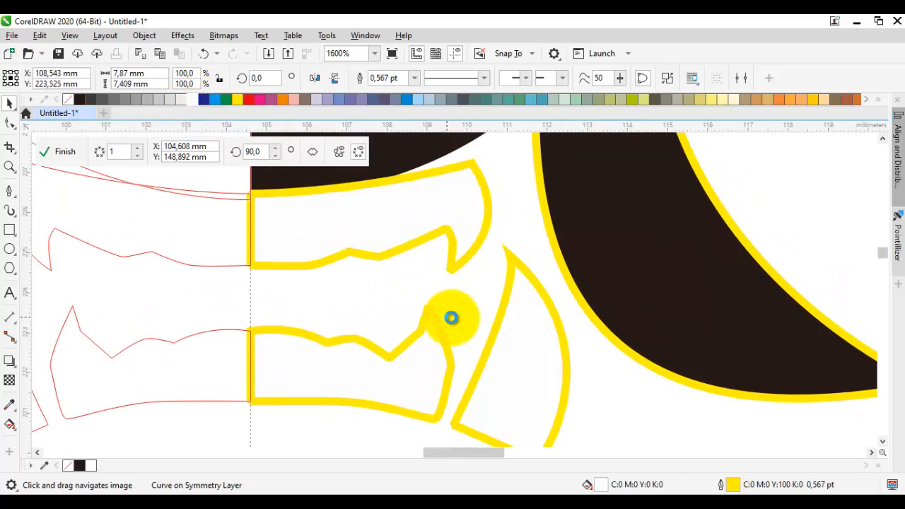
scroll(450, 318, down, 1)
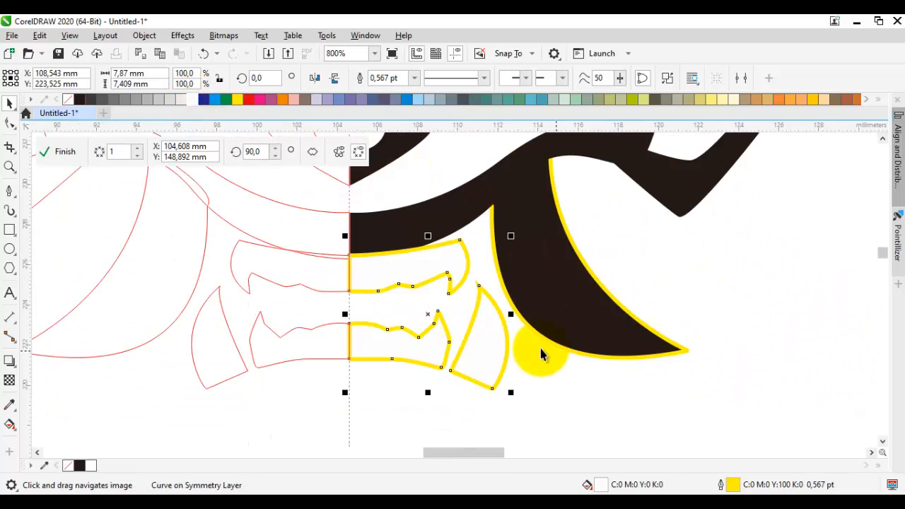
click(417, 78)
click(389, 133)
Step: Convert the mouth's outline to an object and colour it black
scroll(381, 274, up, 1)
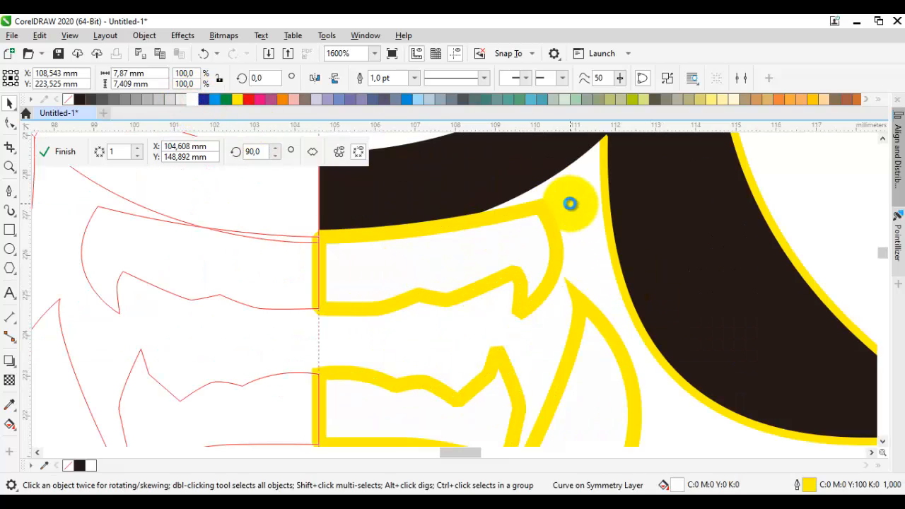
key(ctrl+shift+q)
click(548, 227)
key(space)
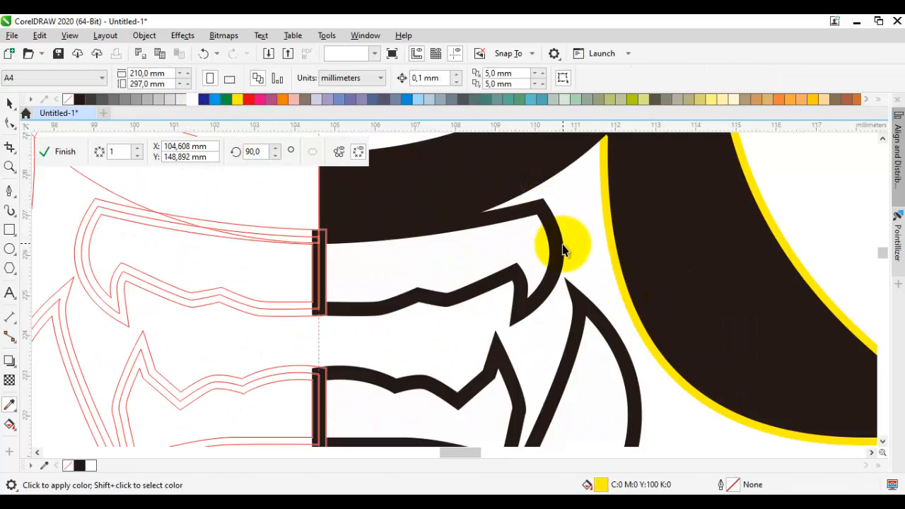
Step: Set the outline width of the large pointed curved shape beside the mouth to 2.0 pt
scroll(581, 280, down, 2)
scroll(621, 317, up, 1)
click(623, 311)
drag(622, 307, 503, 345)
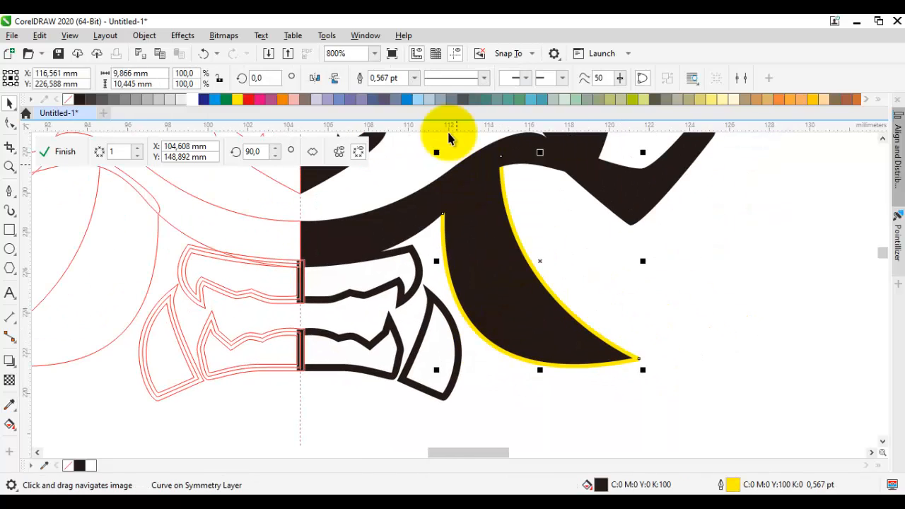
click(414, 78)
click(404, 152)
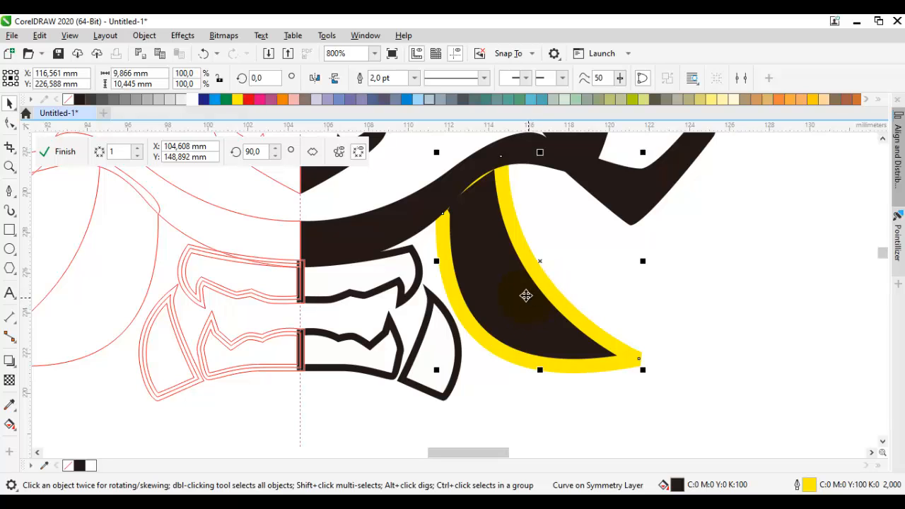
Step: Move the large pointed shape about 0.3 mm inward and 0.2 mm up, tucking its upper end into the black face shape
scroll(485, 246, up, 1)
drag(503, 211, 439, 349)
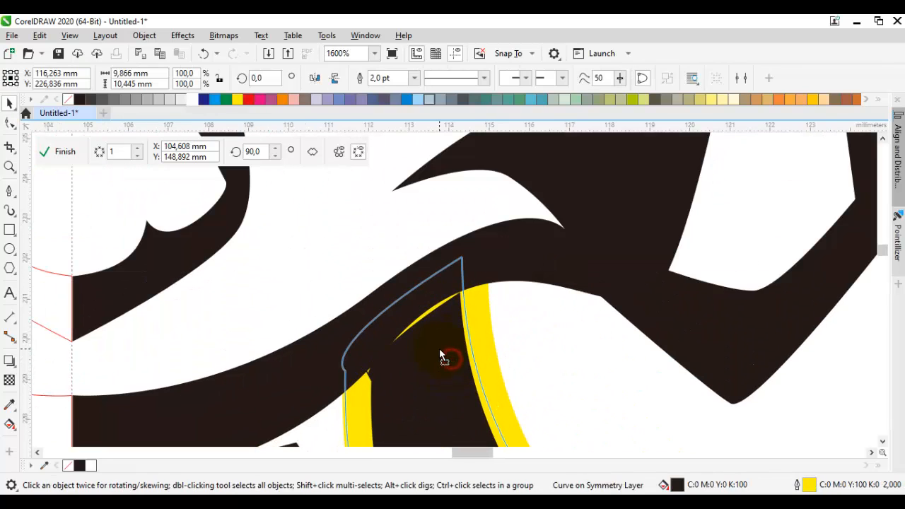
scroll(439, 348, down, 1)
drag(452, 382, 487, 248)
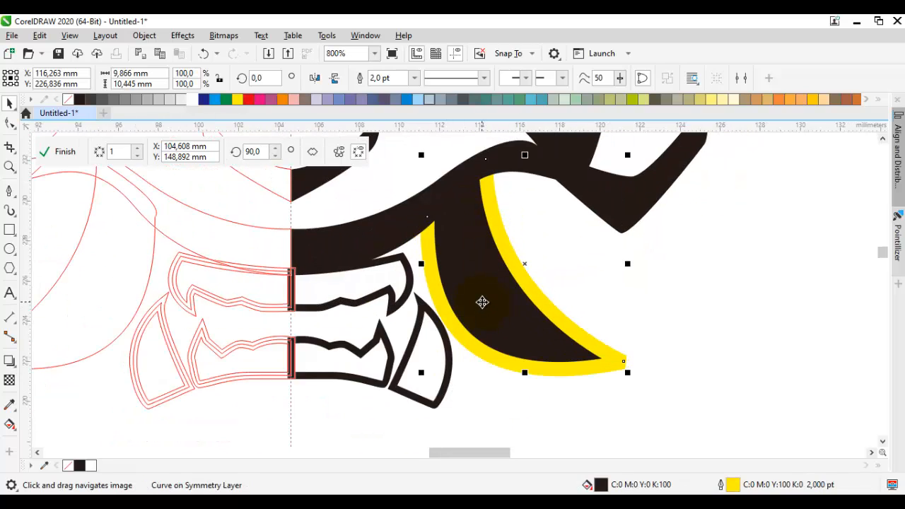
Step: Convert the large pointed shape's yellow outline to an object and colour it with the black sampled from the artwork
key(ctrl+shift+q)
key(i)
scroll(481, 228, up, 2)
click(481, 227)
click(536, 223)
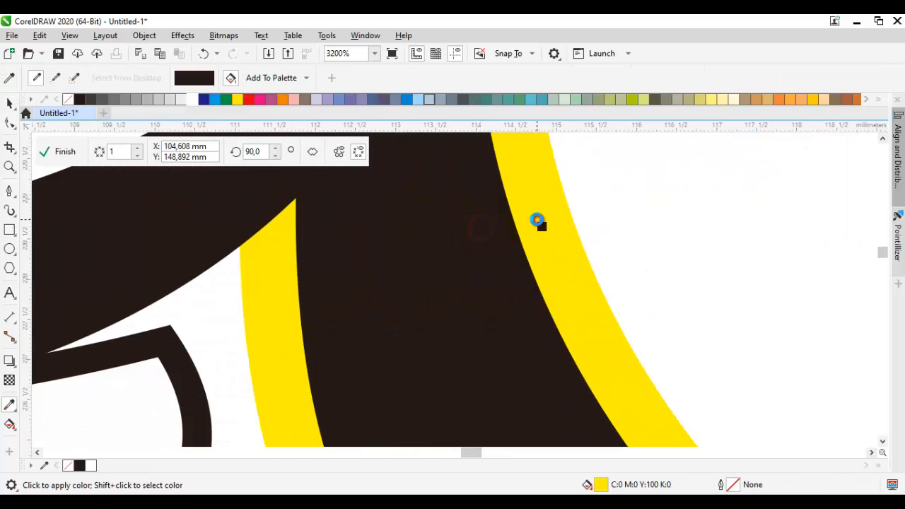
Step: Fill the interior of the large pointed shape with white sampled from the artwork
scroll(536, 223, down, 2)
shift+click(393, 282)
click(500, 254)
scroll(501, 254, down, 1)
key(space)
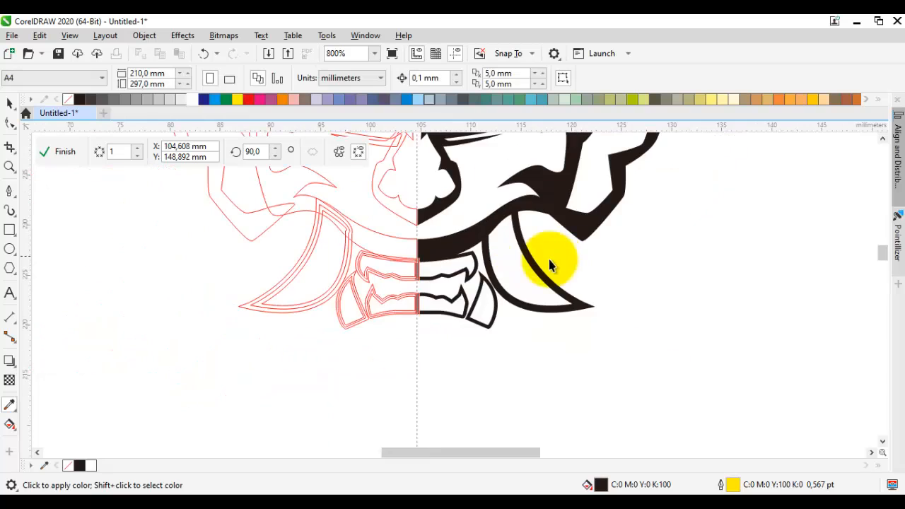
Step: Start a Pen tool curve at the symmetry axis below the mouth, ending in a small outer point, about 8.1 mm wide and 2.1 mm high
click(564, 259)
scroll(539, 244, up, 1)
key(p)
drag(529, 276, 579, 250)
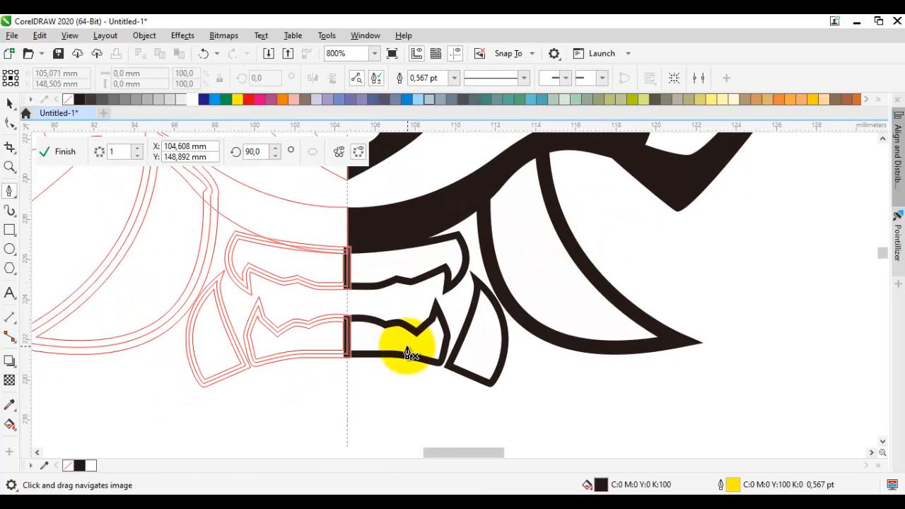
scroll(407, 348, up, 1)
drag(416, 337, 436, 318)
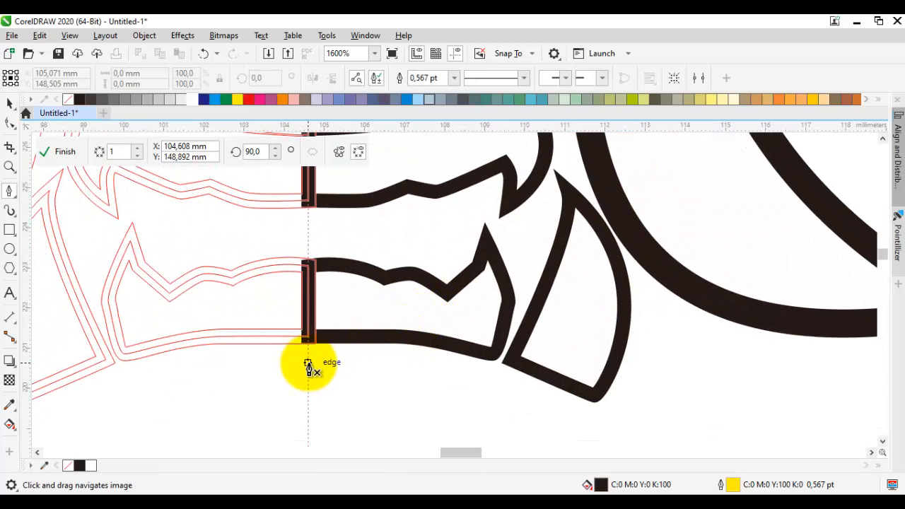
drag(308, 364, 426, 364)
drag(532, 417, 436, 363)
drag(476, 377, 488, 388)
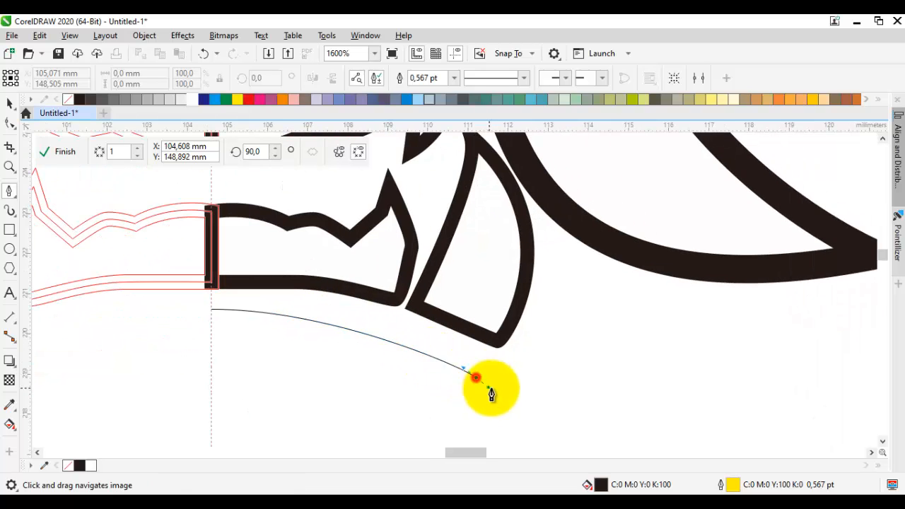
click(535, 347)
click(533, 394)
Step: Continue the jaw curve up through the black upper lip and close it at the symmetry axis, about 9.1 mm wide and 11.9 mm high
mouse_move(560, 333)
mouse_down()
mouse_move(535, 421)
mouse_move(553, 196)
mouse_up()
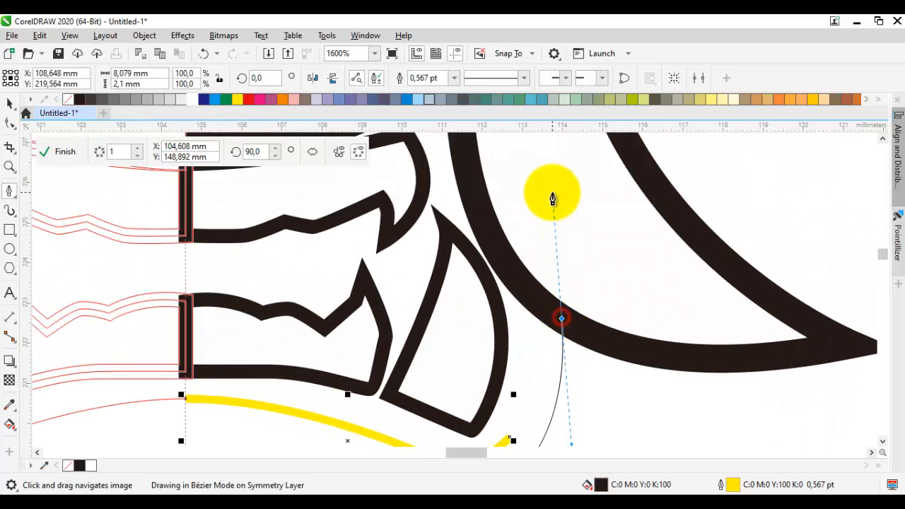
key(ctrl+z)
scroll(550, 325, down, 1)
mouse_move(544, 301)
mouse_down()
mouse_move(550, 324)
mouse_move(535, 216)
mouse_up()
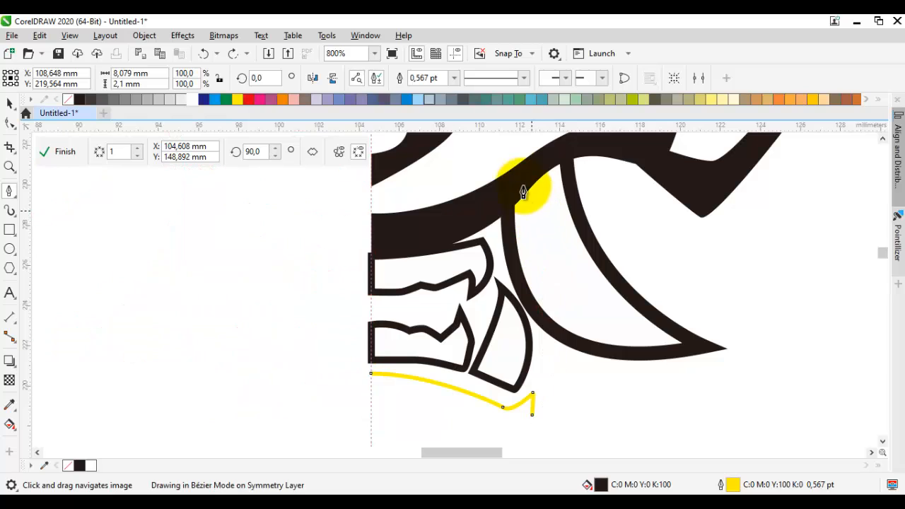
click(520, 177)
click(413, 234)
click(380, 242)
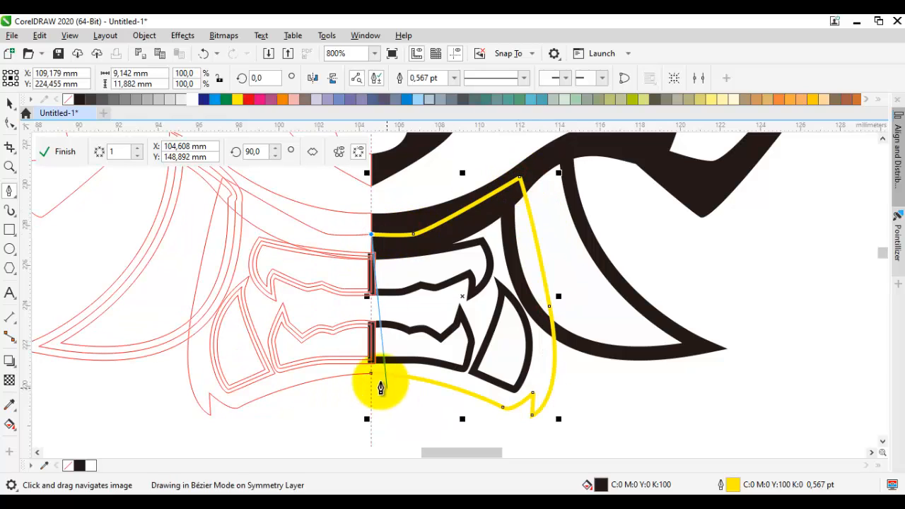
click(370, 375)
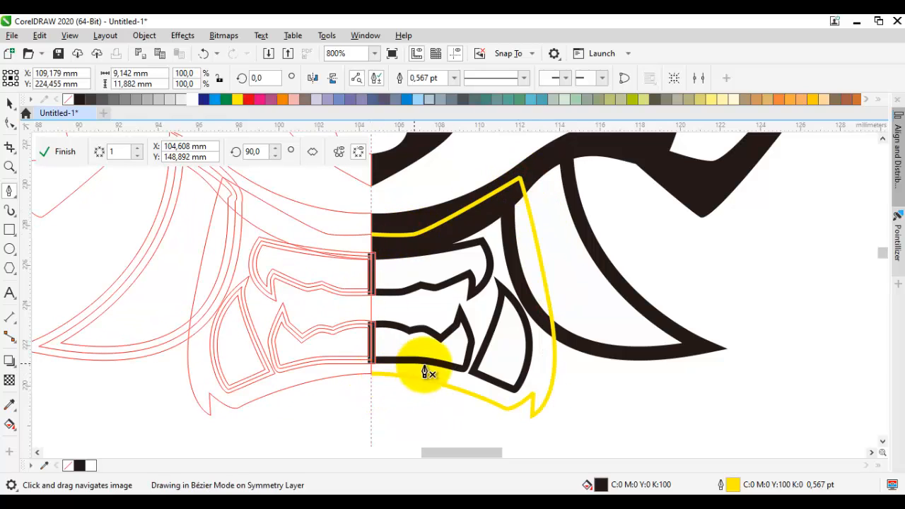
Step: Send the black jaw shape behind the mouth and side pieces and remove its outline
right_click(516, 232)
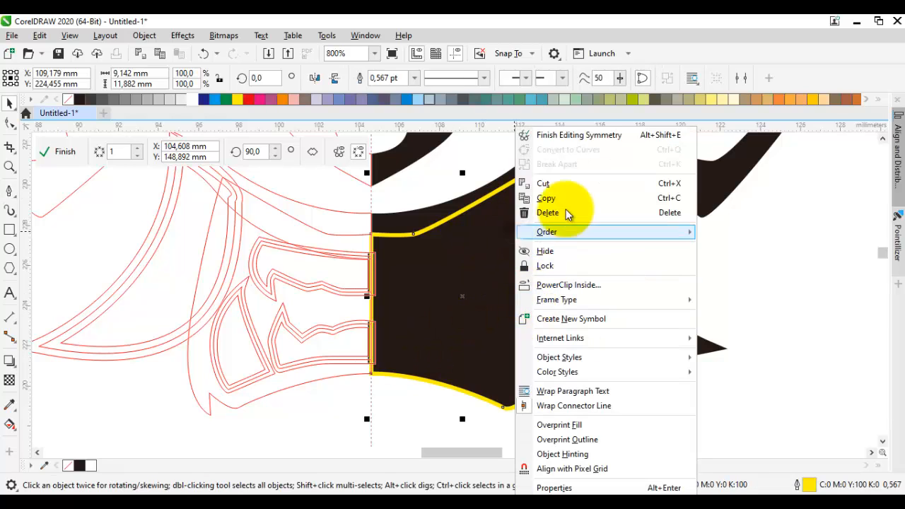
mouse_move(613, 232)
click(744, 283)
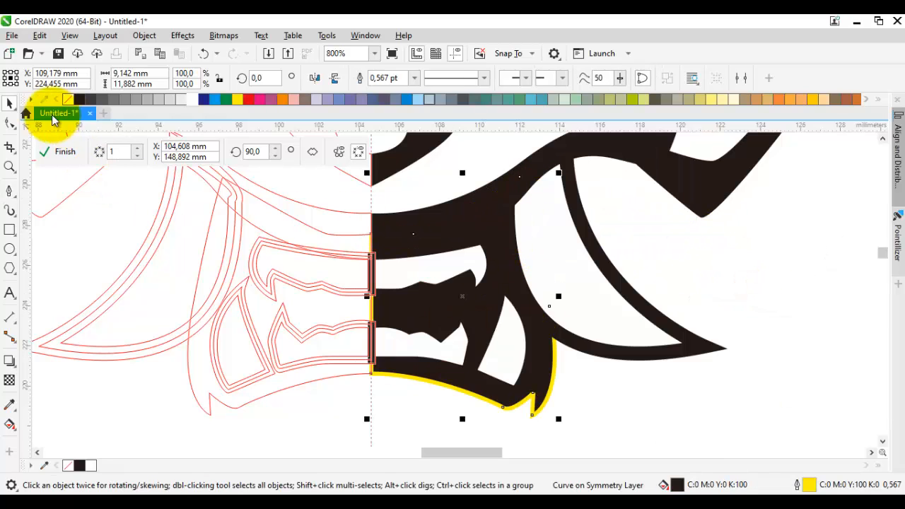
right_click(70, 104)
scroll(606, 388, up, 4)
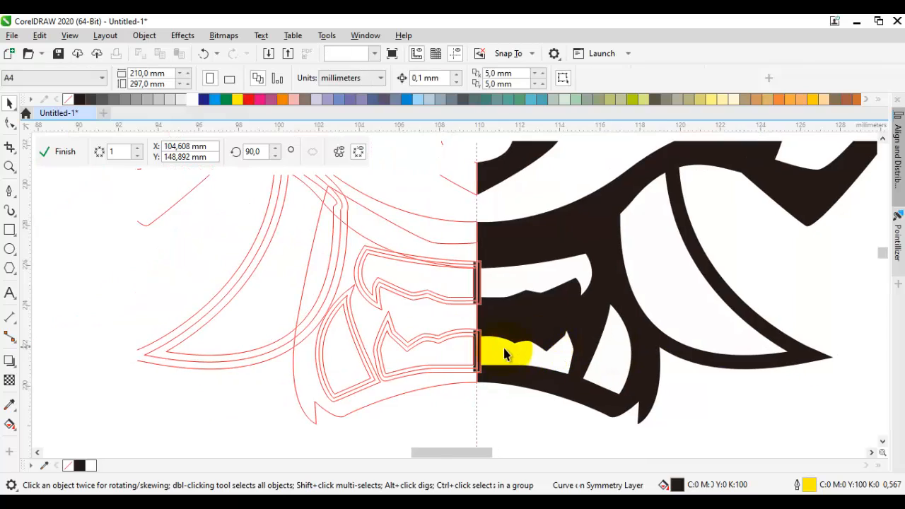
click(520, 290)
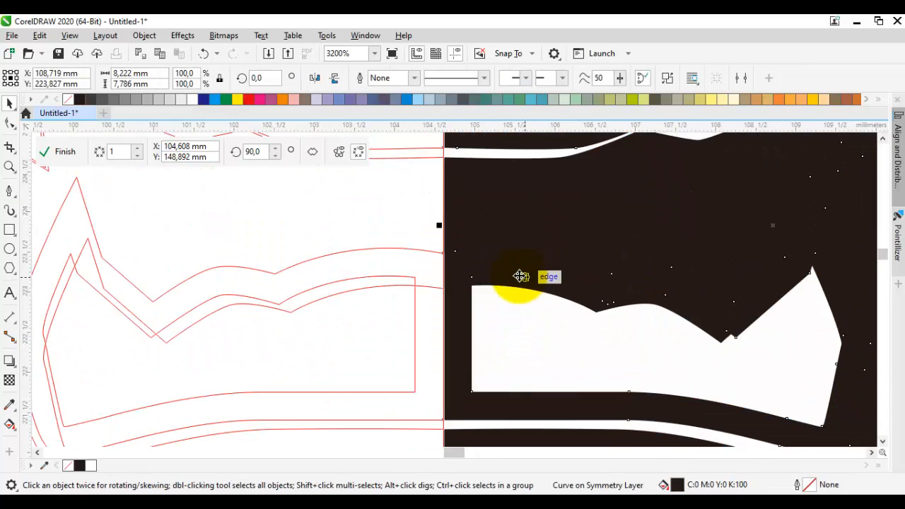
key(F10)
drag(507, 294, 521, 341)
scroll(522, 341, down, 1)
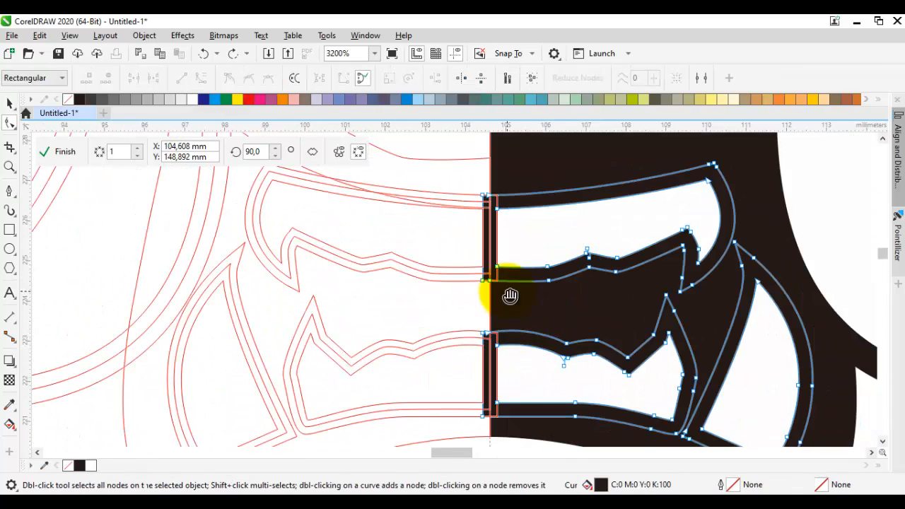
scroll(495, 199, up, 1)
drag(494, 199, 506, 238)
Step: Start a zigzag Pen curve down the upper mouth piece's vertical strip at the symmetry axis, about 1.1 mm wide and 3.3 mm high
key(p)
click(457, 188)
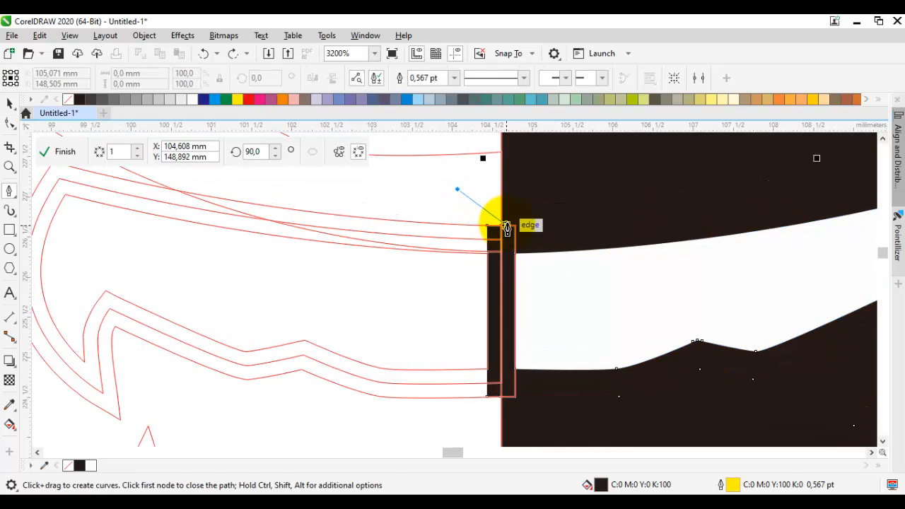
click(506, 227)
click(516, 253)
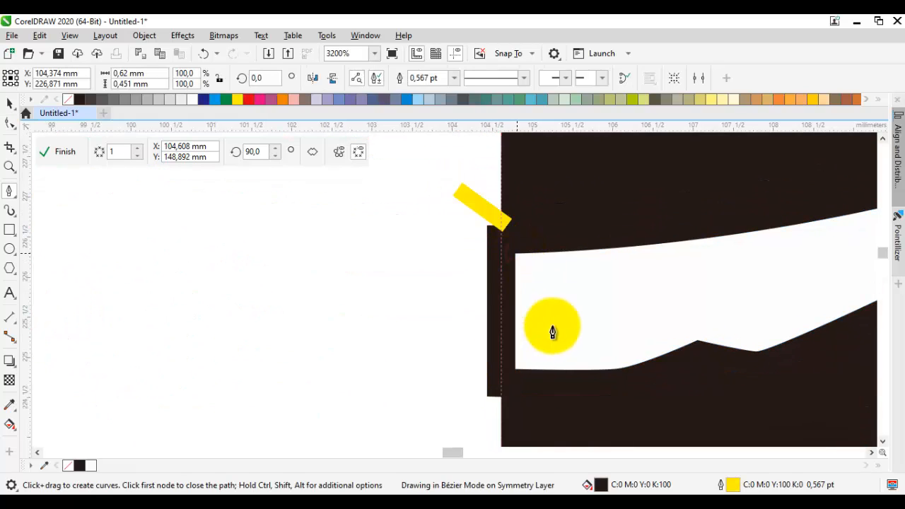
drag(535, 354, 515, 370)
drag(486, 426, 495, 236)
click(510, 372)
scroll(494, 236, down, 1)
click(487, 247)
Step: Continue the zigzag along the lower mouth piece's vertical strip and close it around both strips, about 3.9 mm wide and 6.3 mm high
scroll(517, 299, up, 1)
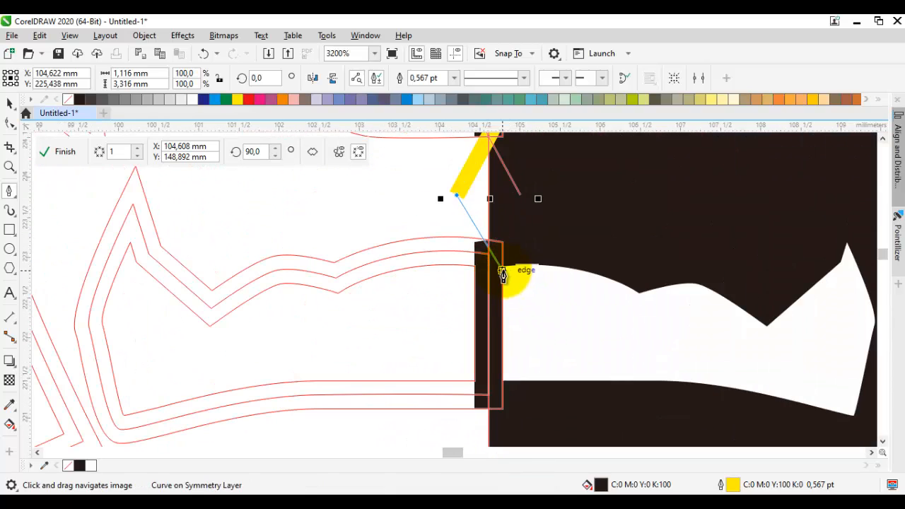
drag(521, 323, 506, 383)
click(502, 382)
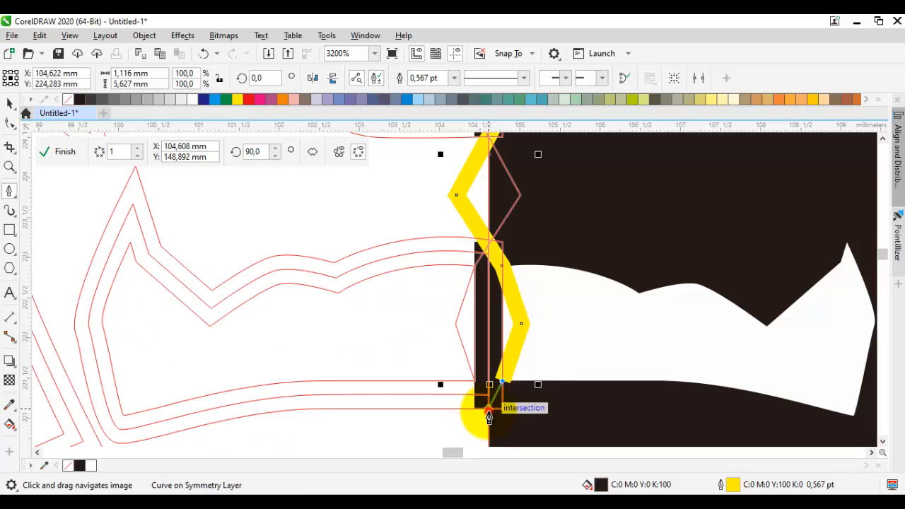
click(488, 411)
scroll(537, 422, up, 1)
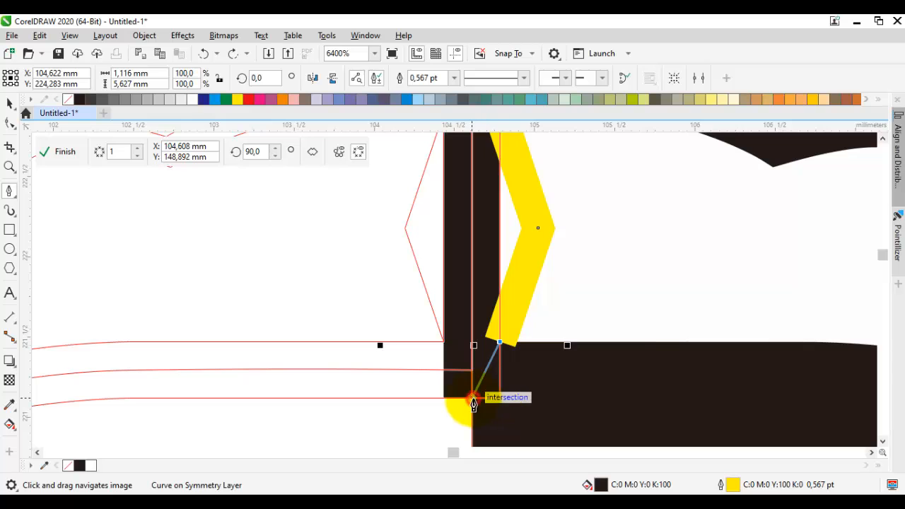
scroll(473, 409, down, 2)
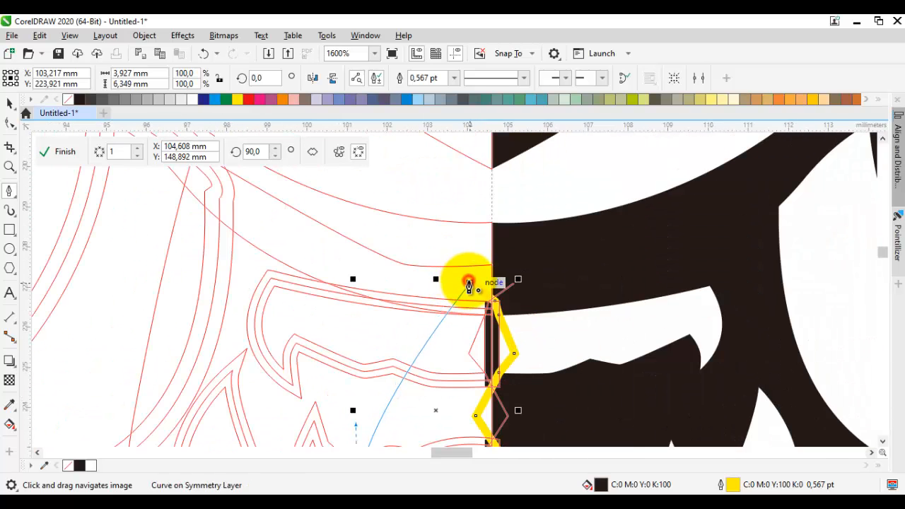
Step: Trim the mouth outline object with the closed zigzag shape and delete the zigzag shape
scroll(469, 283, up, 1)
key(space)
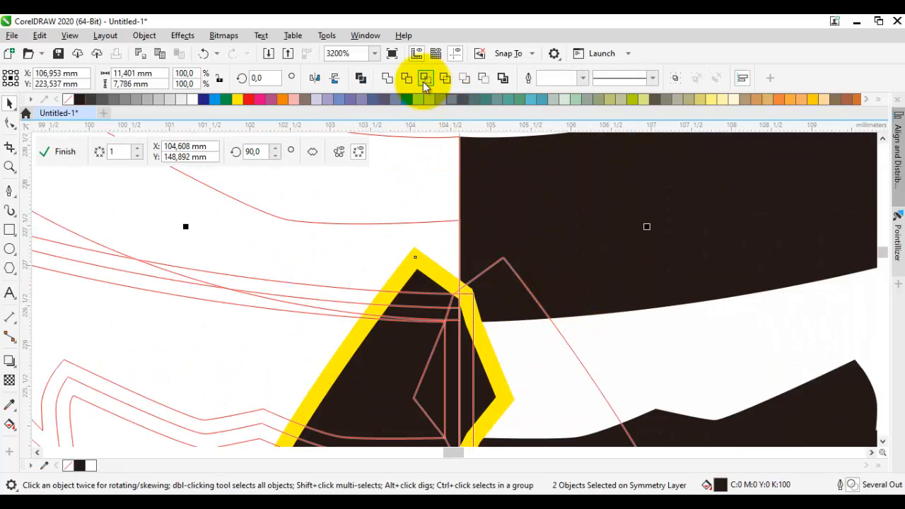
click(413, 79)
click(427, 268)
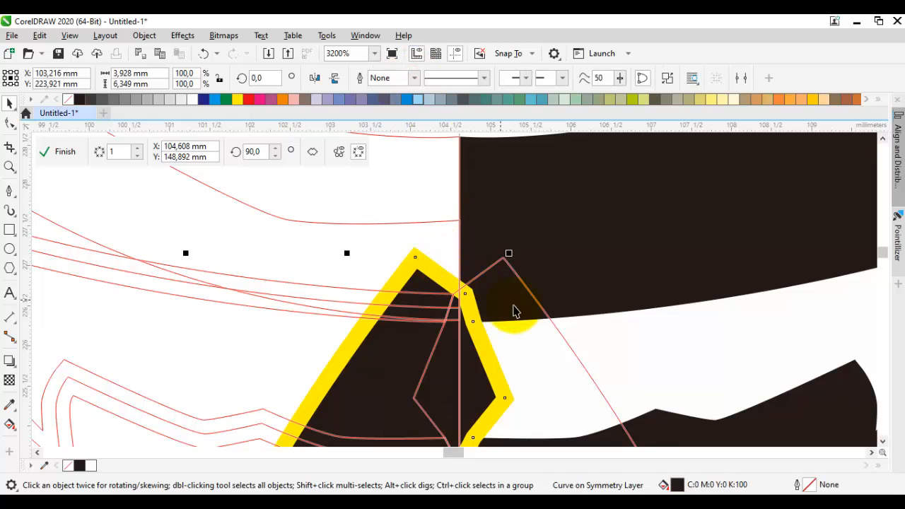
key(Delete)
Step: Move the cut end nodes of the upper mouth piece's outline onto the symmetry axis, removing the surplus corner node
click(569, 309)
key(F10)
scroll(467, 319, up, 1)
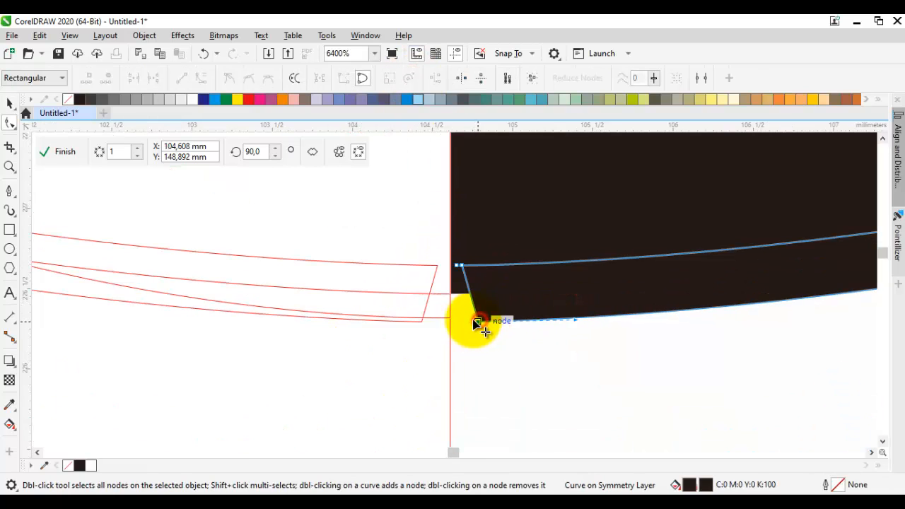
drag(476, 322, 451, 324)
scroll(459, 265, up, 1)
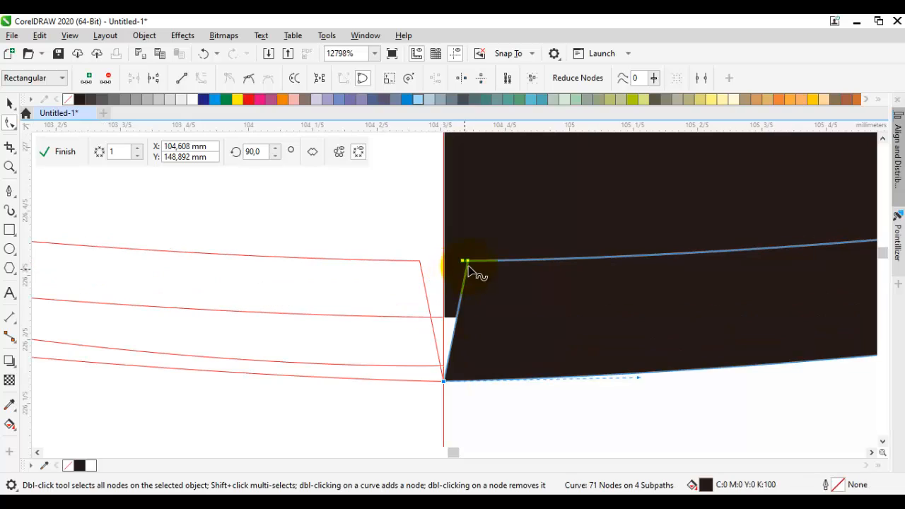
mouse_move(464, 263)
mouse_down()
mouse_move(474, 227)
mouse_move(465, 252)
mouse_up()
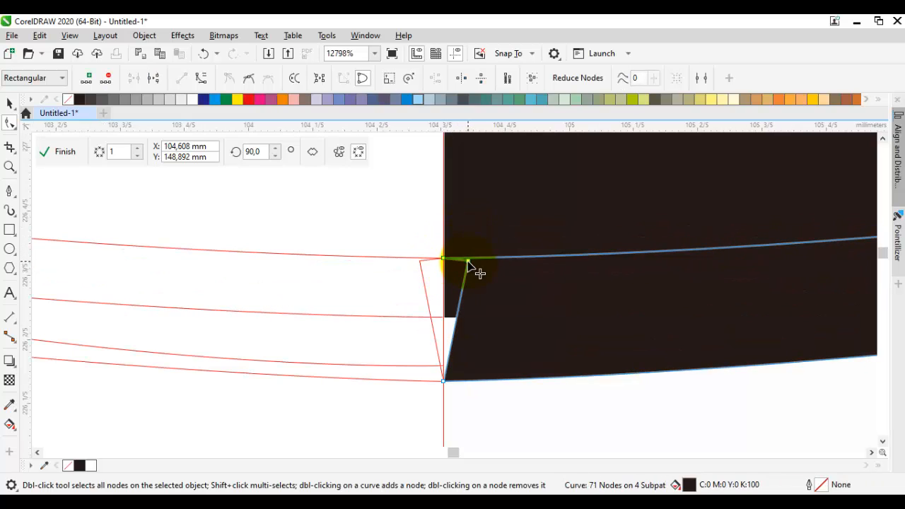
scroll(463, 290, down, 4)
scroll(497, 326, up, 5)
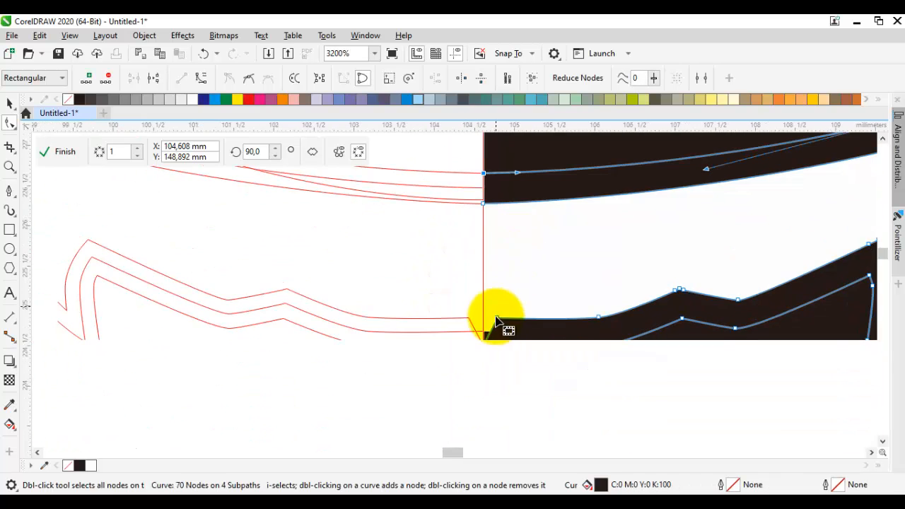
drag(460, 291, 445, 288)
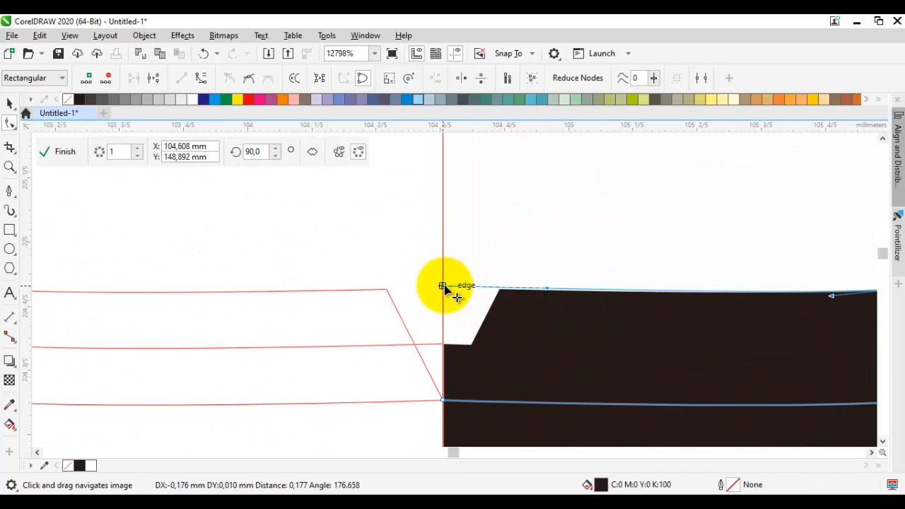
Step: Move the cut end nodes of the lower mouth piece's upper edge onto the symmetry axis, removing the surplus corner node
scroll(467, 336, down, 3)
scroll(521, 323, up, 5)
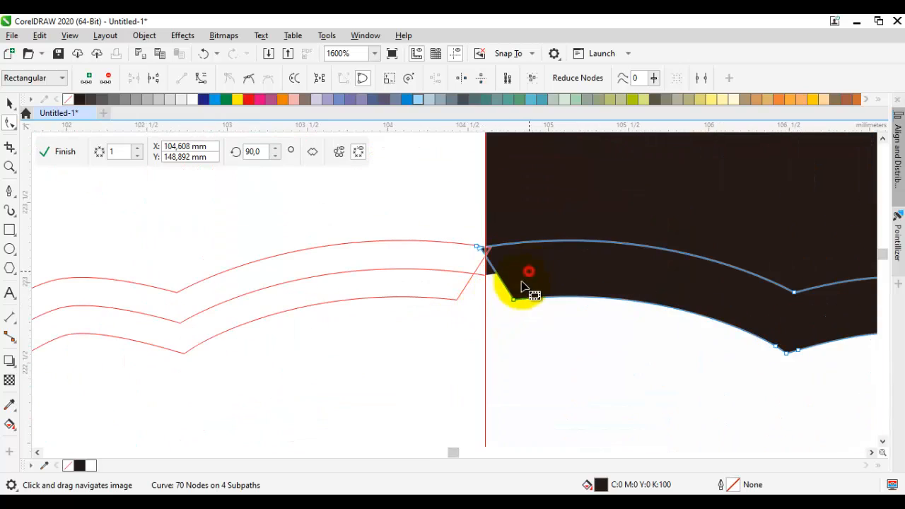
scroll(441, 226, down, 2)
scroll(438, 297, up, 2)
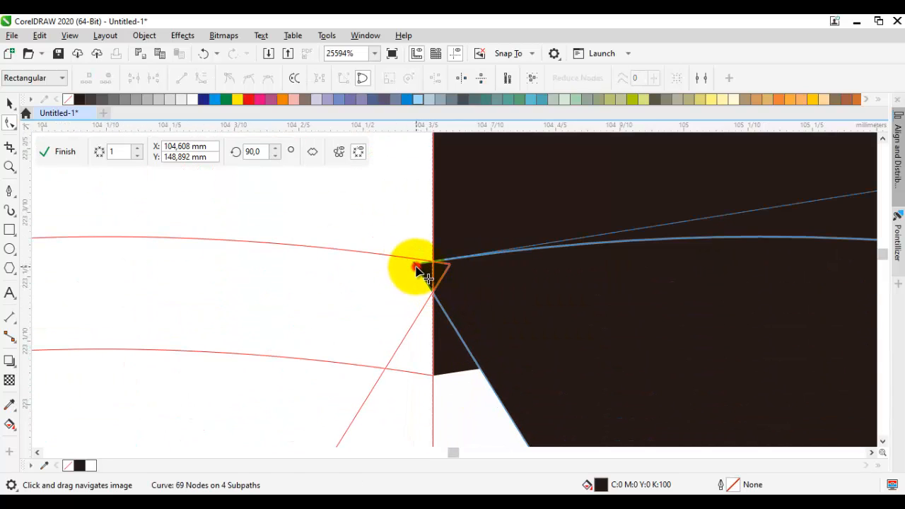
drag(416, 266, 434, 259)
scroll(442, 272, down, 1)
drag(495, 364, 446, 267)
scroll(470, 269, down, 4)
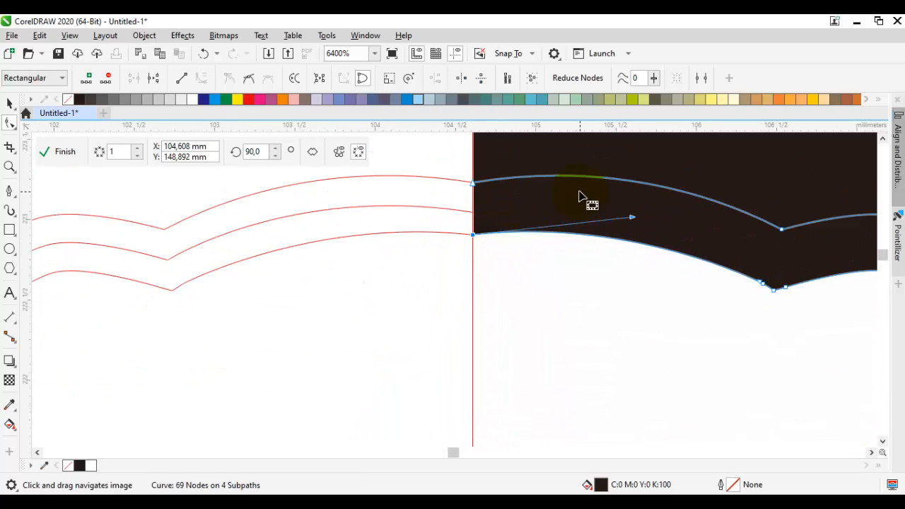
Step: Move the cut end node of the lower mouth piece's bottom edge onto the symmetry axis and deselect the outline
scroll(569, 286, up, 4)
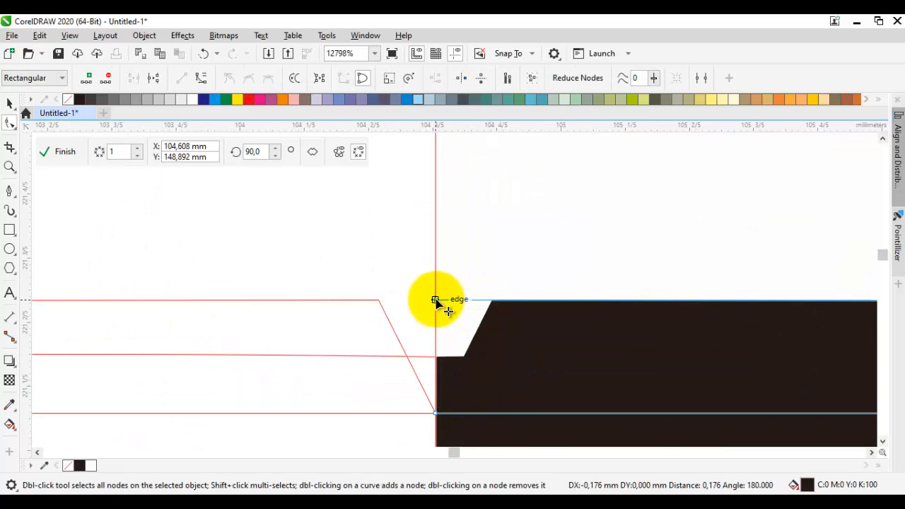
drag(436, 300, 435, 300)
scroll(438, 301, down, 4)
key(space)
click(527, 365)
Step: Start a Pen curve at the cheek's lower edge and bend it down to the tusk's lower edge, about 2.1 mm wide and 9.9 mm high
drag(584, 283, 497, 344)
scroll(558, 328, down, 1)
scroll(560, 325, up, 1)
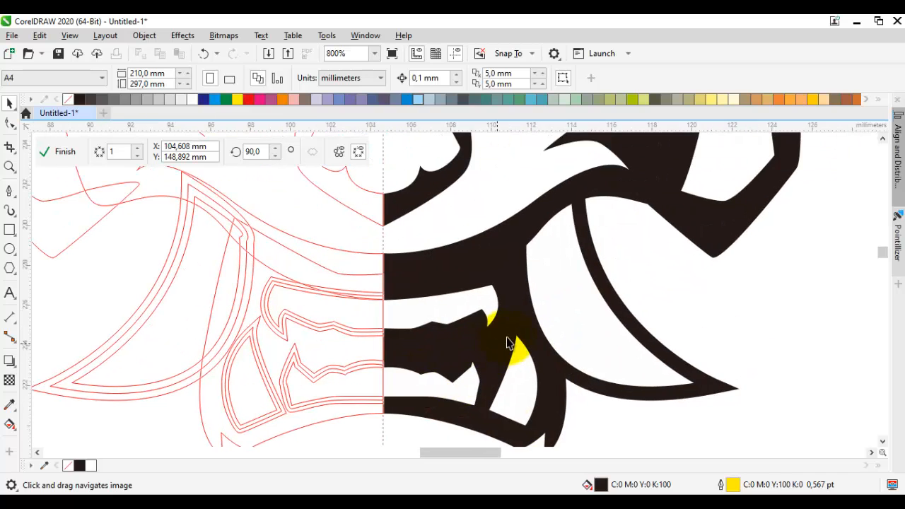
drag(573, 288, 543, 304)
scroll(543, 304, down, 1)
scroll(564, 304, up, 1)
drag(593, 289, 579, 294)
key(space)
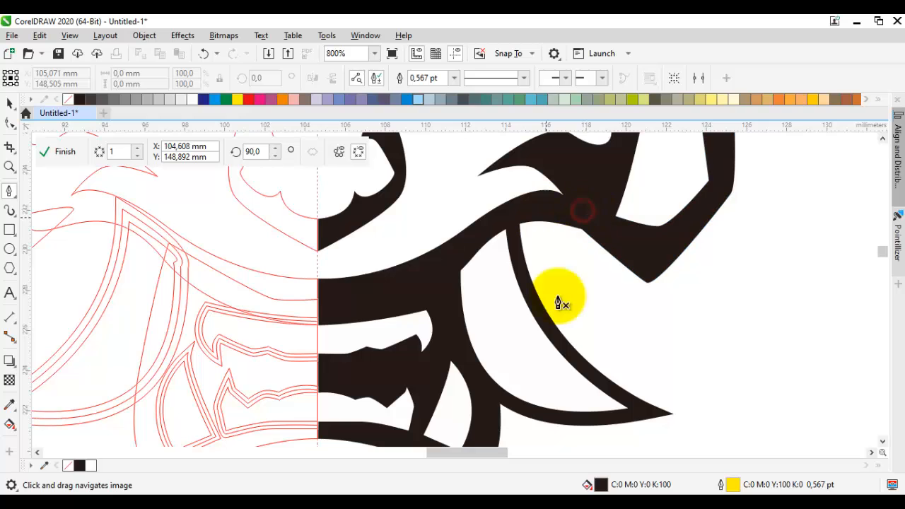
click(583, 212)
drag(564, 217, 562, 209)
drag(561, 378, 601, 344)
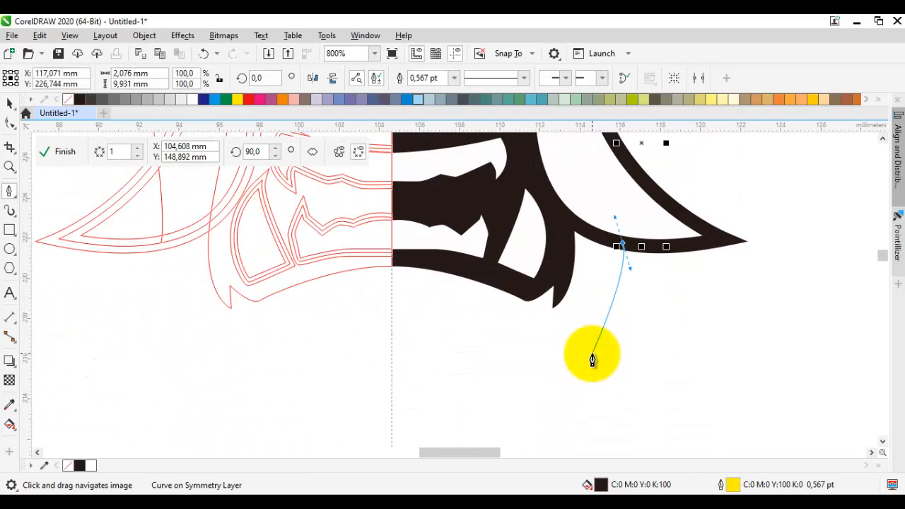
click(576, 339)
click(516, 344)
drag(550, 373, 554, 375)
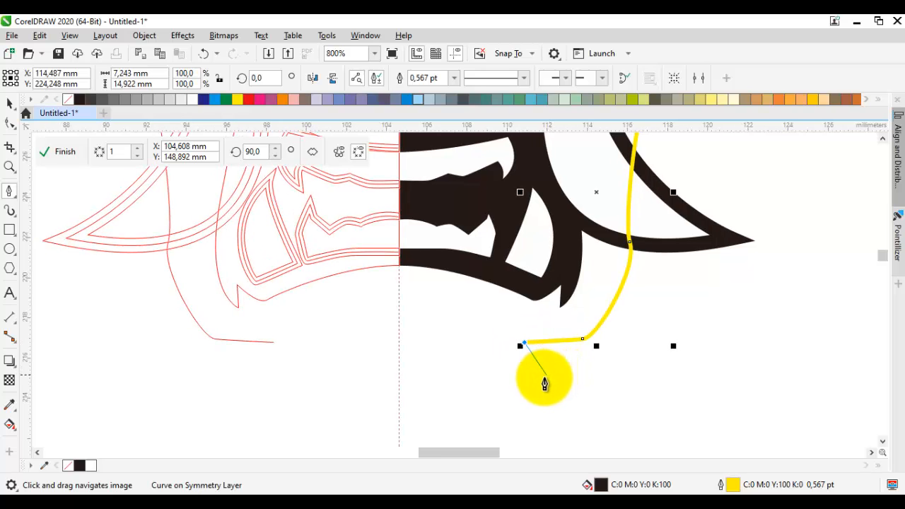
click(543, 383)
scroll(469, 385, up, 2)
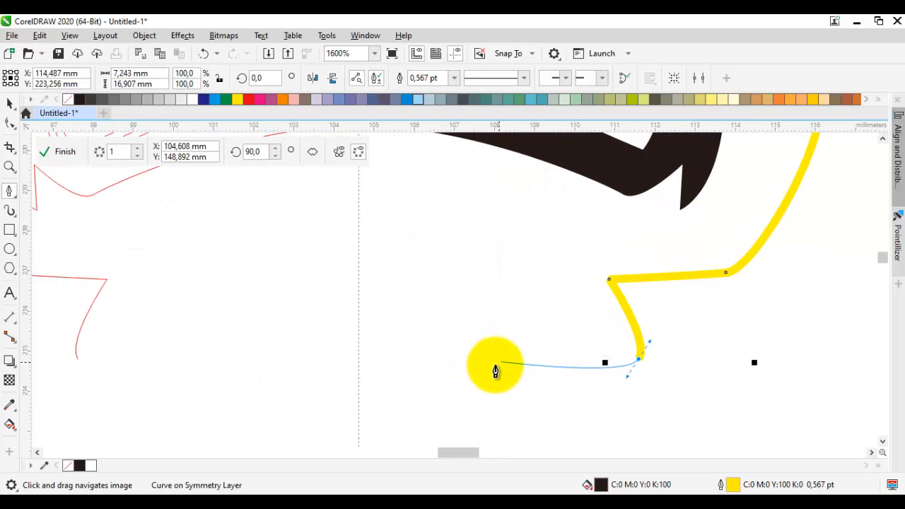
click(475, 371)
scroll(382, 387, down, 2)
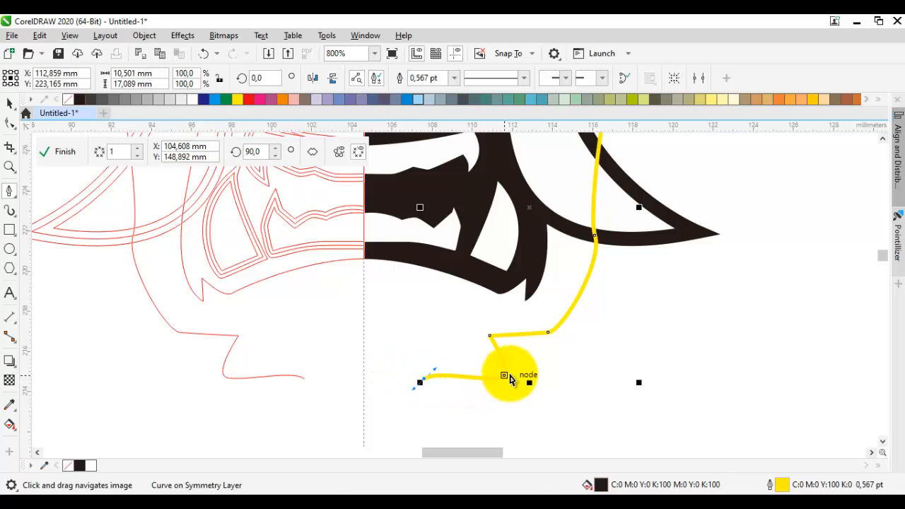
key(ctrl+z)
key(ctrl+z)
key(ctrl+z)
key(ctrl+z)
Step: Continue the jaw curve through a pointed notch below the mouth to the symmetry axis and down along it, about 13.5 mm wide and 17.7 mm high overall
scroll(529, 324, up, 1)
click(527, 324)
click(411, 291)
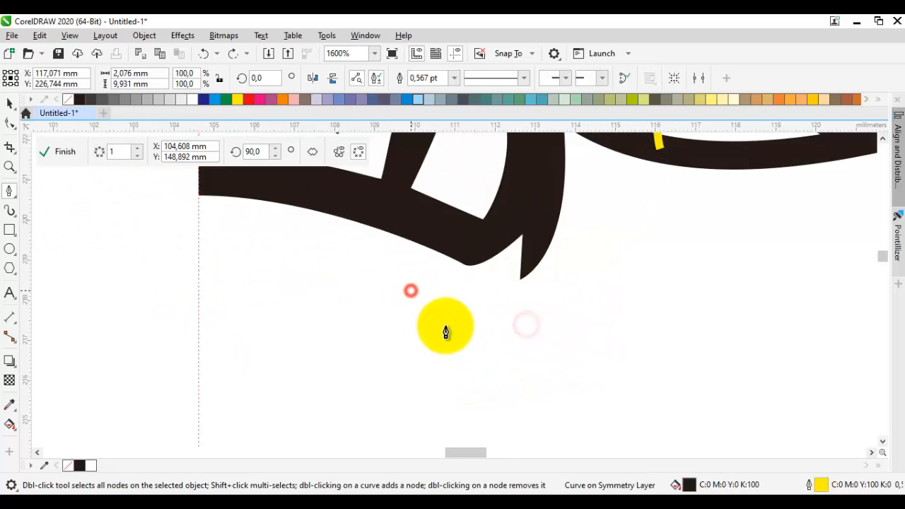
click(444, 336)
click(354, 343)
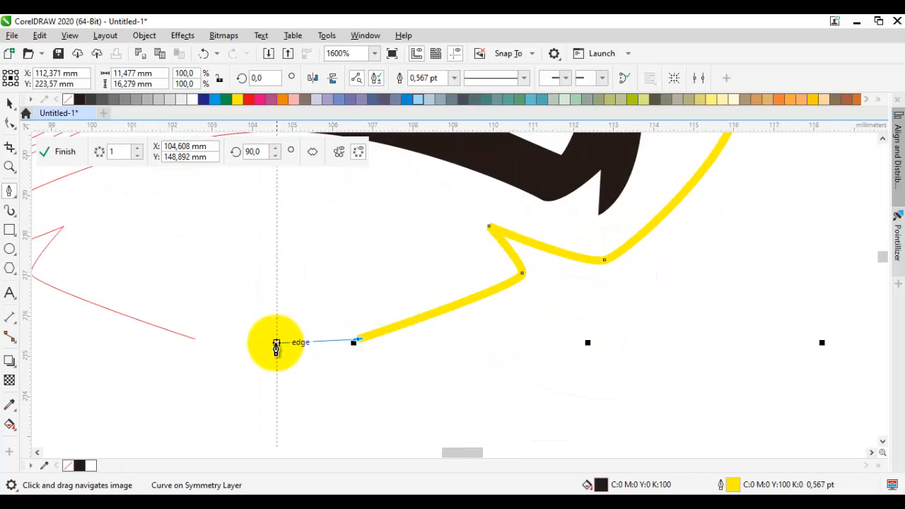
click(276, 344)
click(276, 399)
Step: Draw the jaw's outer edge from the axis back up to the cheek and close the shape, about 14.5 mm wide and 17.7 mm high
click(468, 369)
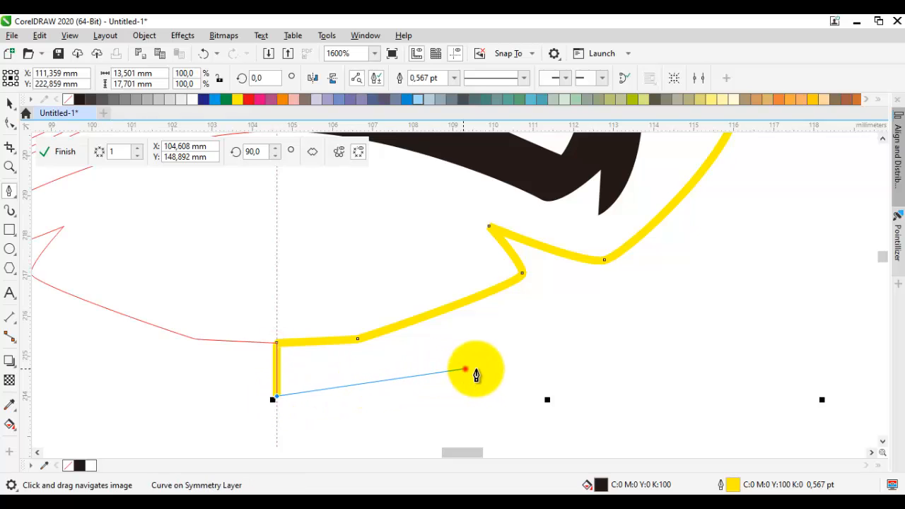
click(542, 310)
scroll(600, 285, down, 1)
drag(605, 327, 636, 299)
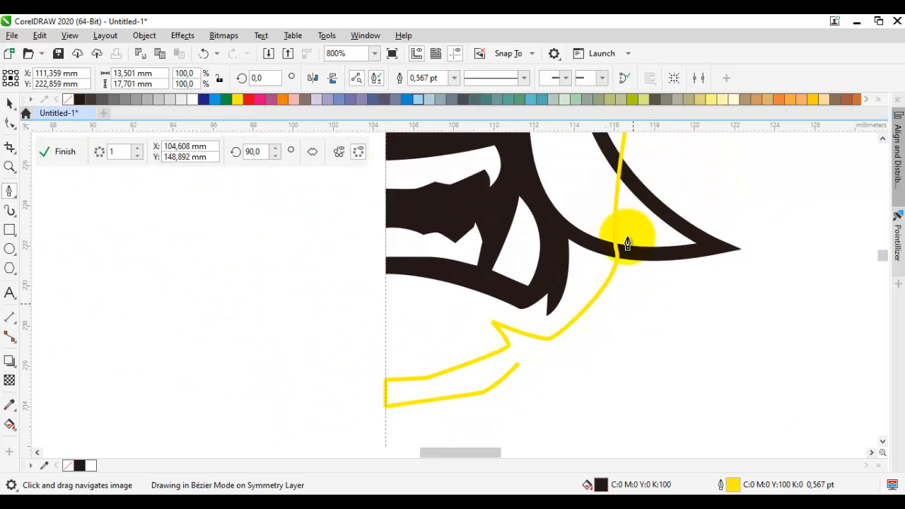
drag(627, 237, 606, 335)
drag(623, 285, 623, 211)
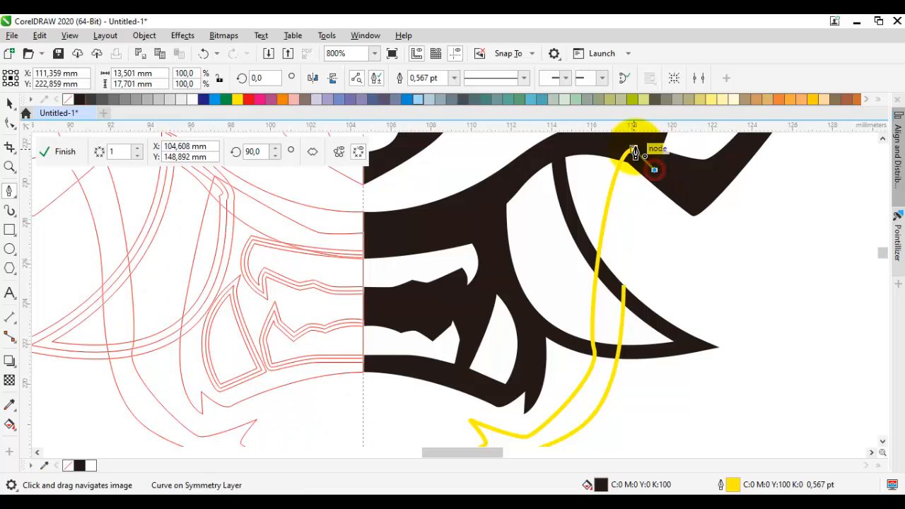
click(634, 152)
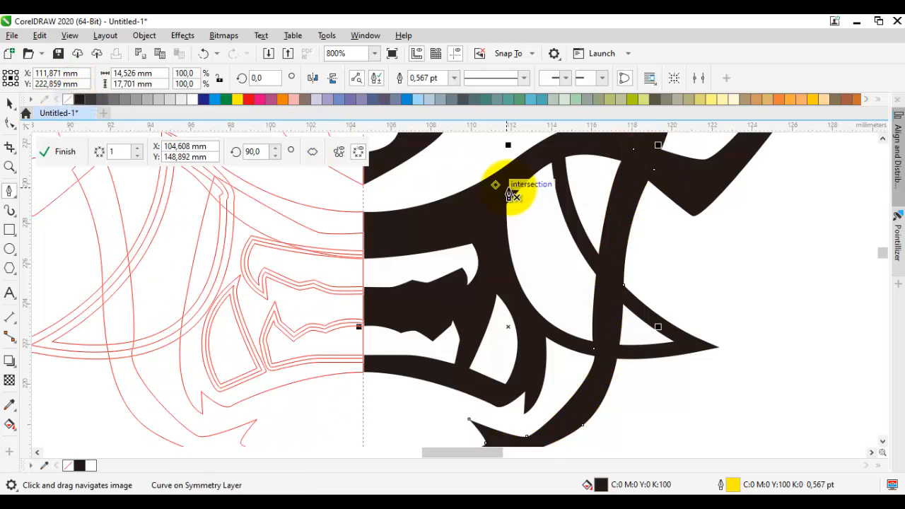
Step: Move the closed jaw shape behind the tusk in the stacking order and deselect it
right_click(627, 204)
mouse_move(668, 230)
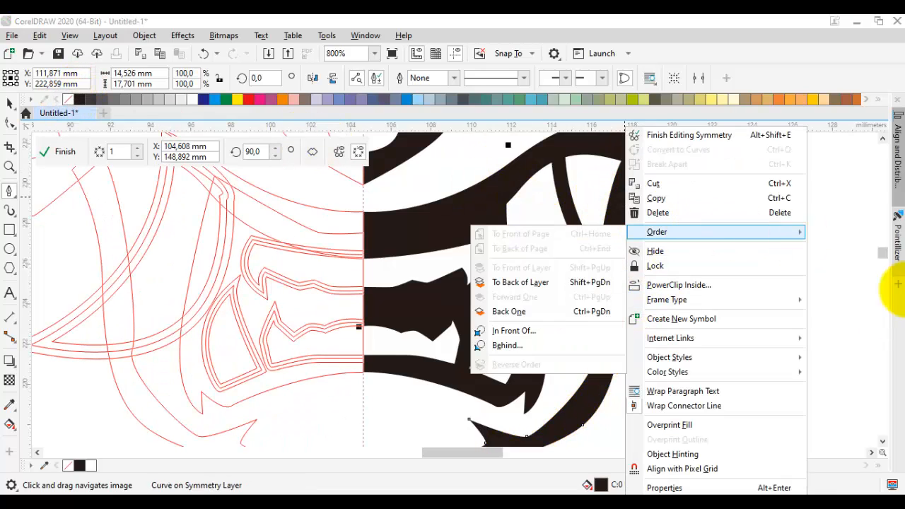
click(562, 307)
key(space)
scroll(612, 308, down, 4)
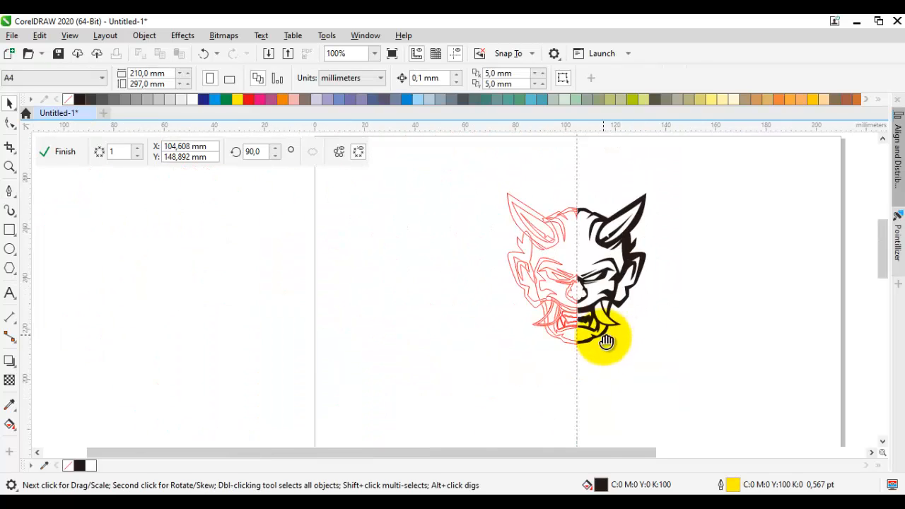
Step: Move the notch tip and the neighbouring inner node of the jaw shape upward, the tip by about 0.59 mm
scroll(602, 339, up, 3)
scroll(567, 362, up, 1)
key(F10)
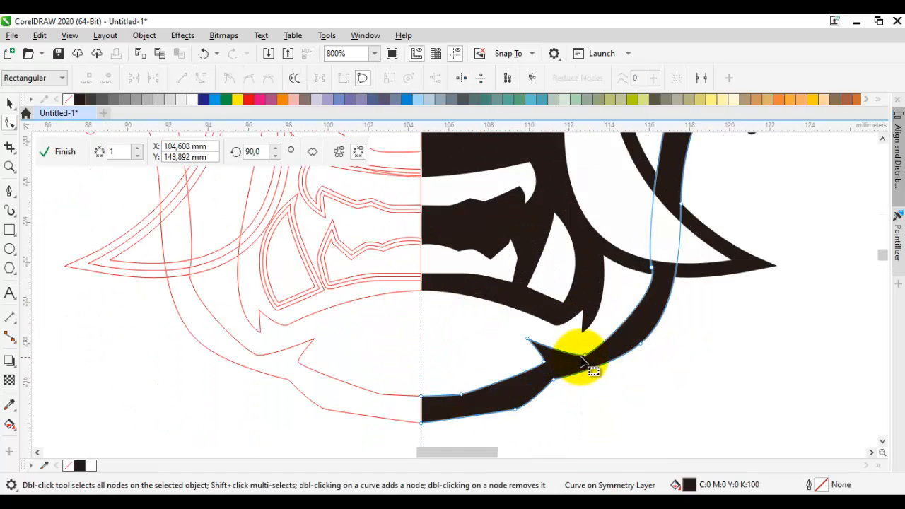
drag(586, 354, 518, 330)
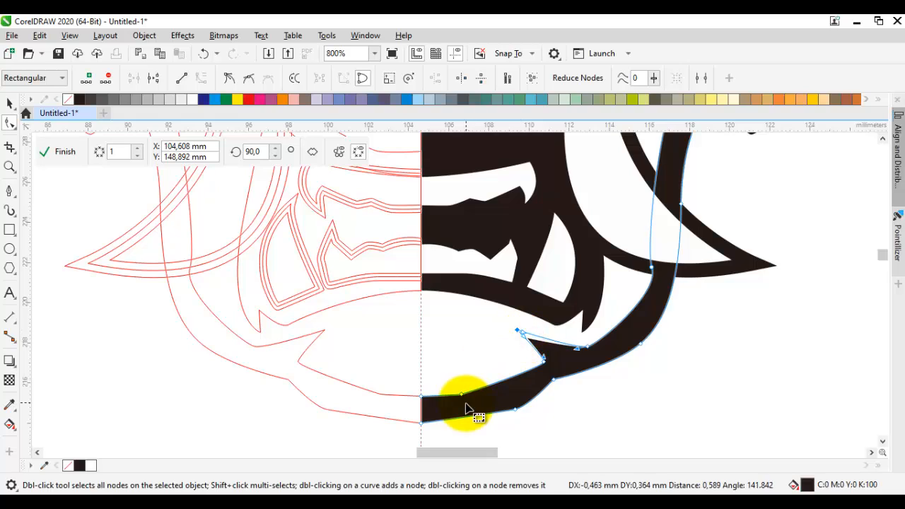
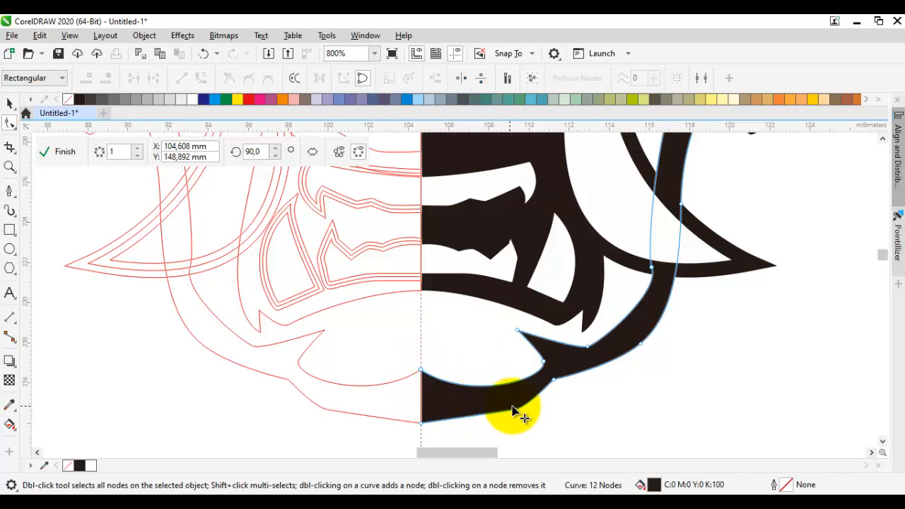
Step: Draw a thin closed wedge from the symmetry axis just below the mouth's lower edge, about 4.3 mm wide and 1 mm high
scroll(516, 412, down, 2)
key(space)
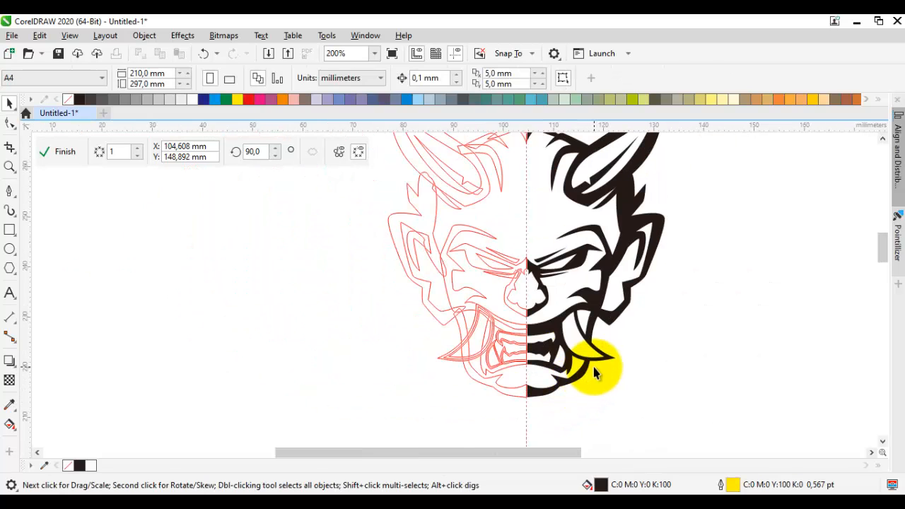
scroll(561, 346, up, 1)
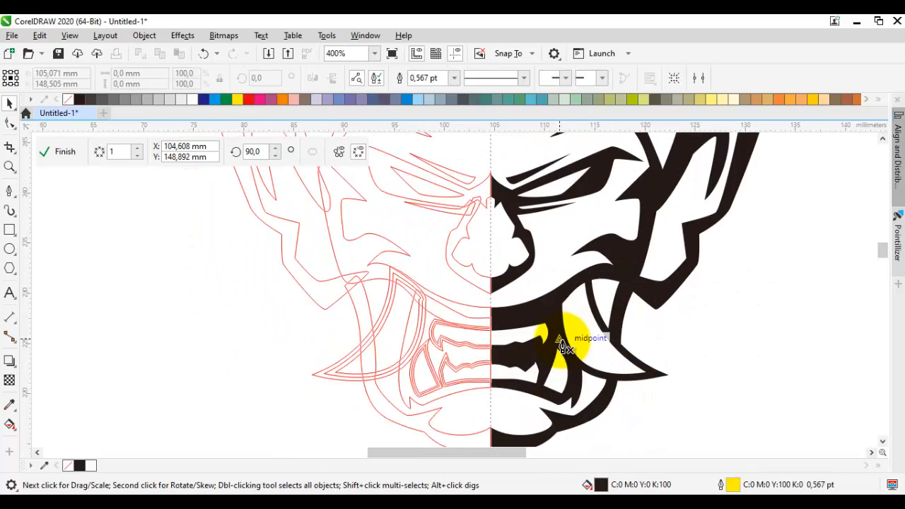
scroll(511, 359, up, 2)
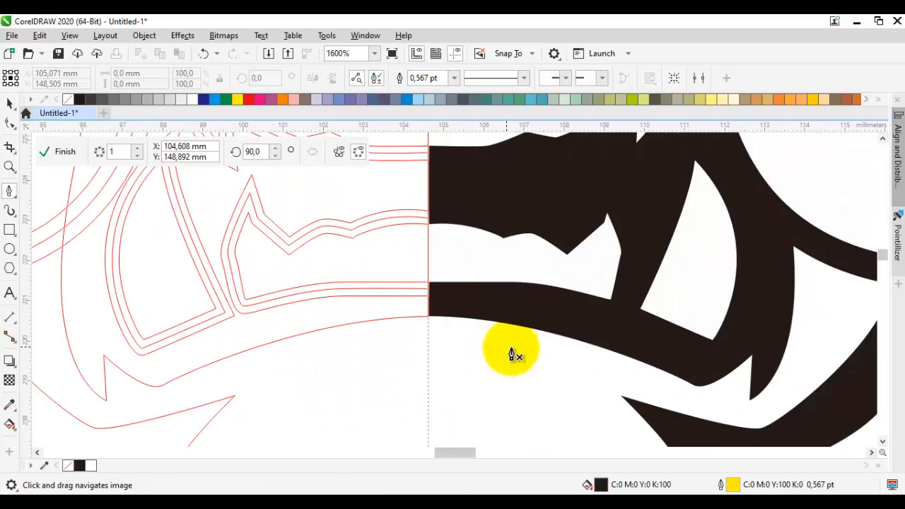
key(space)
key(space)
click(429, 315)
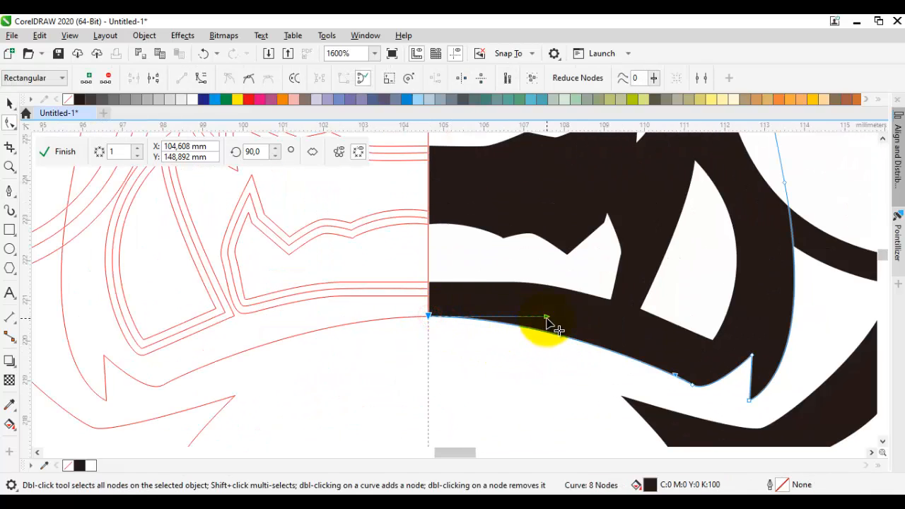
drag(599, 367, 499, 330)
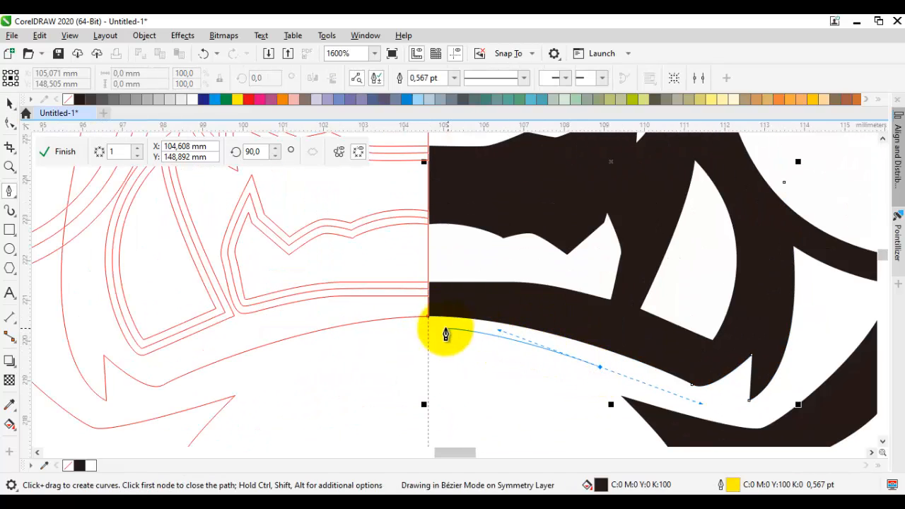
click(429, 327)
drag(601, 368, 479, 359)
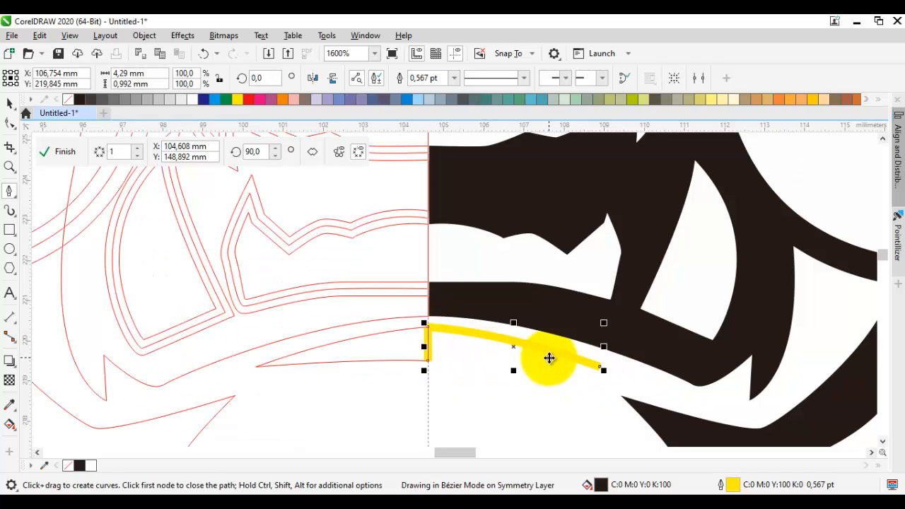
Step: Pull the wedge's pointed tip slightly outward along the lip, remove its outline and deselect it
key(F10)
drag(601, 368, 616, 372)
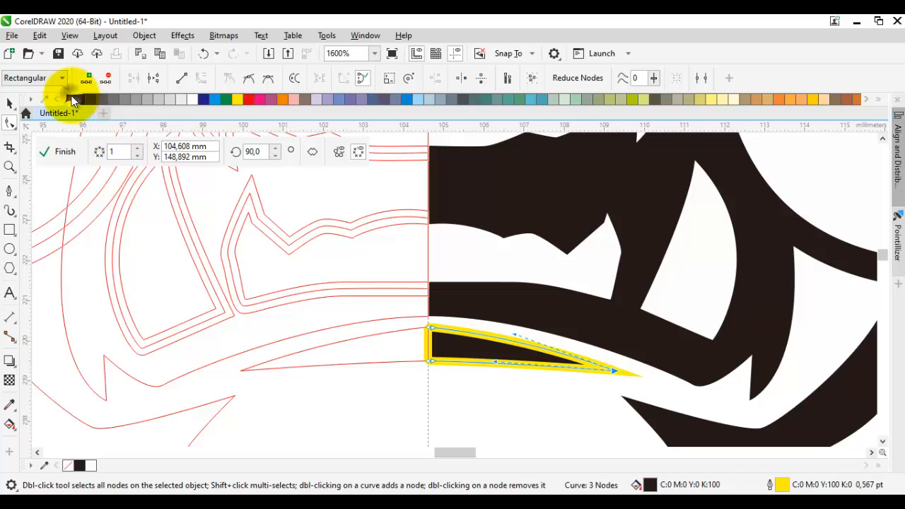
right_click(69, 99)
key(space)
key(Escape)
Step: Draw a closed, pointed shading shape inside the tusk, running from its upper end down along its inner side
scroll(283, 213, down, 2)
drag(495, 335, 473, 353)
scroll(471, 367, down, 3)
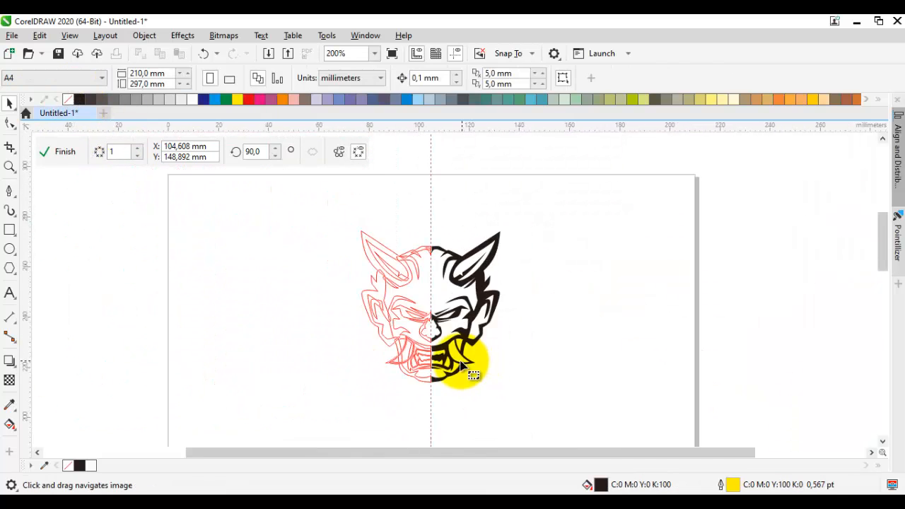
scroll(443, 364, up, 5)
key(space)
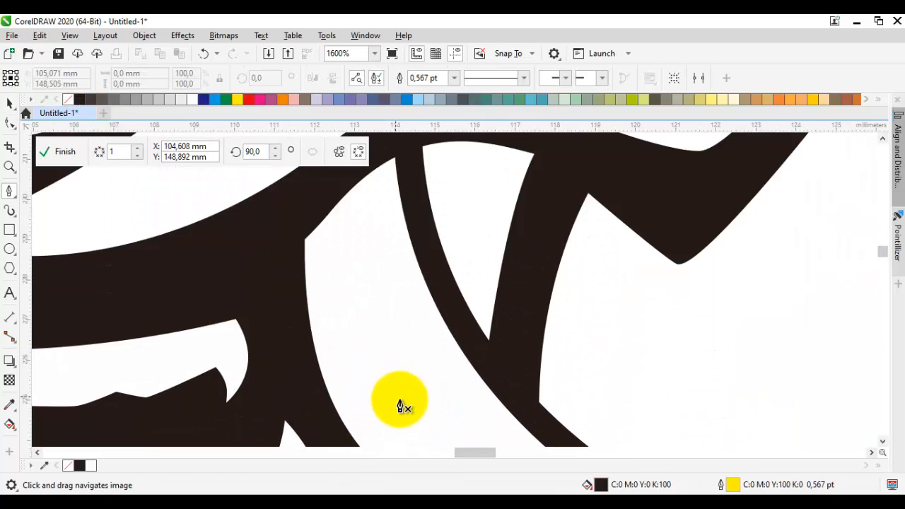
drag(411, 407, 360, 233)
drag(386, 165, 384, 194)
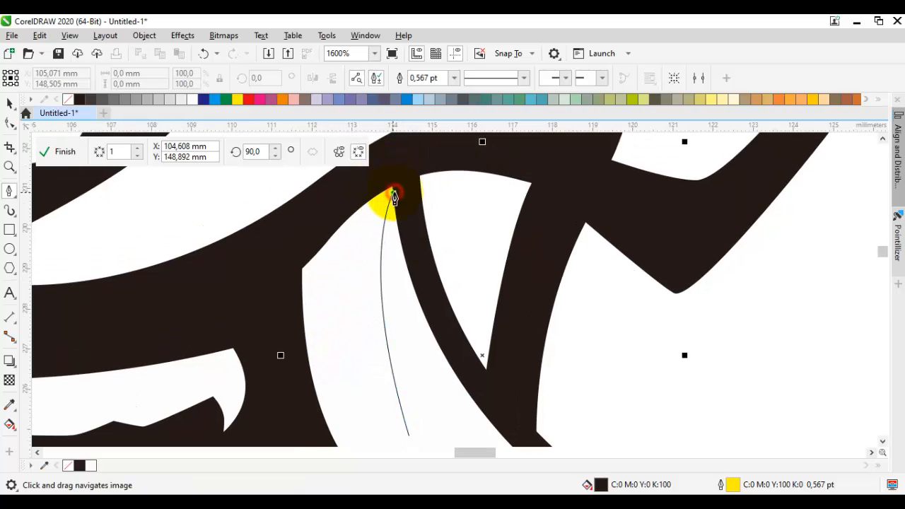
double_click(394, 193)
click(287, 274)
drag(314, 304, 284, 200)
drag(380, 333, 321, 282)
Step: Move the tusk shading's lower tip down and outward, remove its outline and deselect it
key(F10)
drag(377, 333, 398, 375)
scroll(379, 365, up, 1)
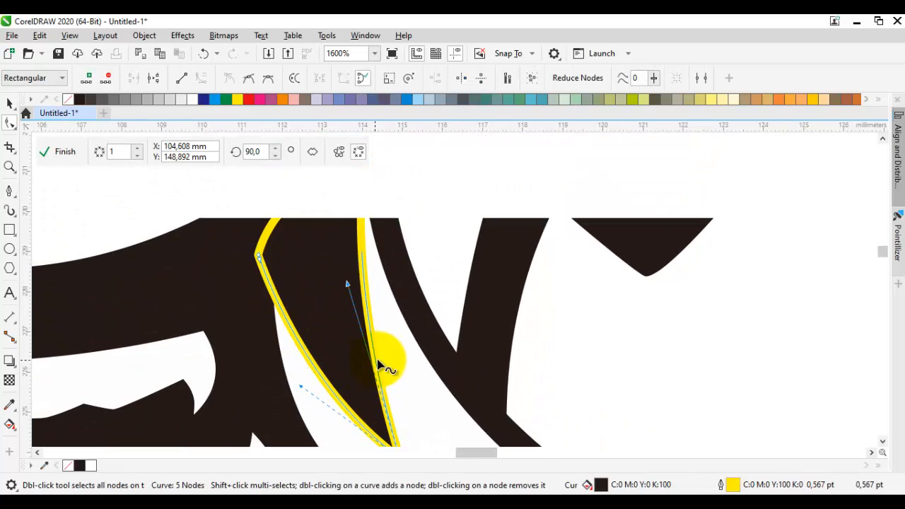
right_click(71, 101)
scroll(255, 249, down, 3)
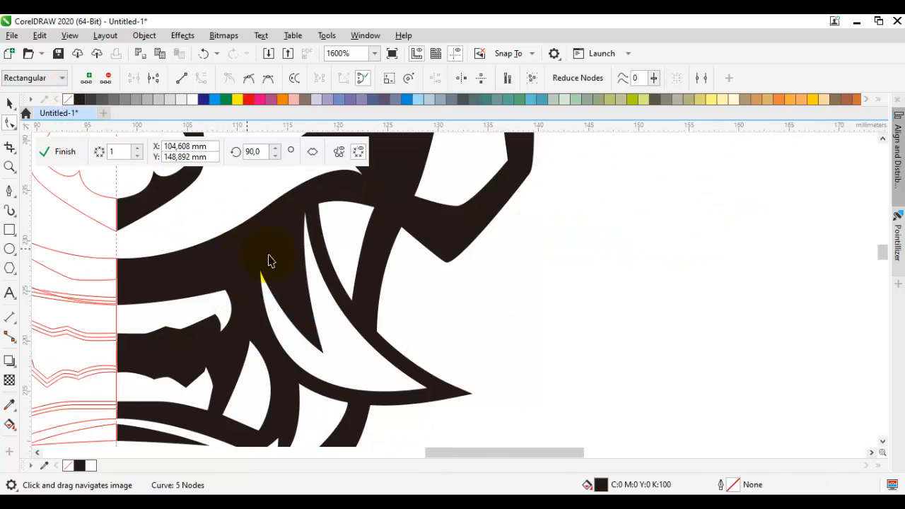
key(space)
key(Escape)
Step: Bend the long edges of the tusk shading into a slimmer curve and shift its upper inner node slightly outward
scroll(313, 265, up, 2)
key(F10)
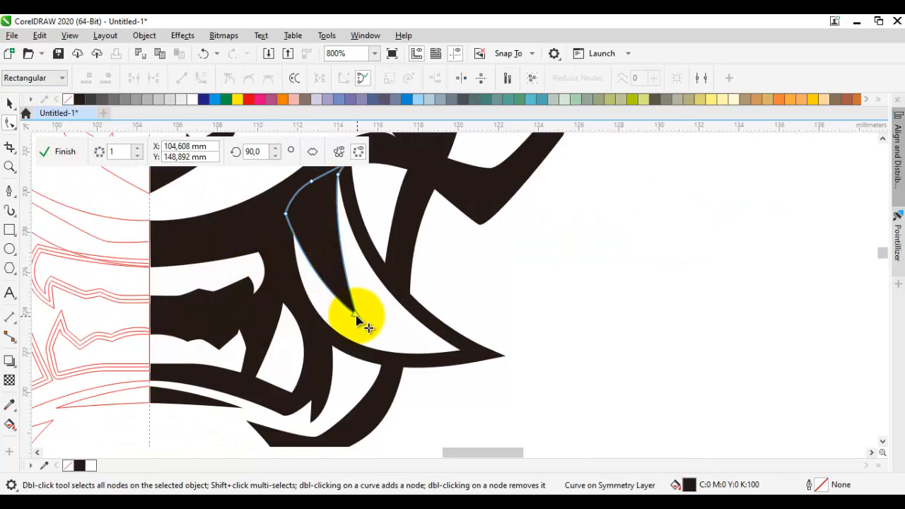
click(356, 314)
scroll(332, 233, up, 1)
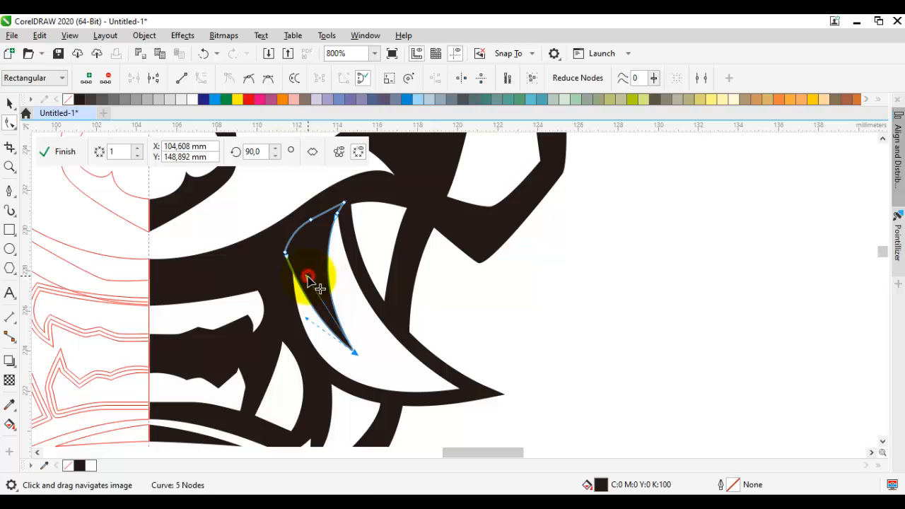
scroll(290, 253, up, 1)
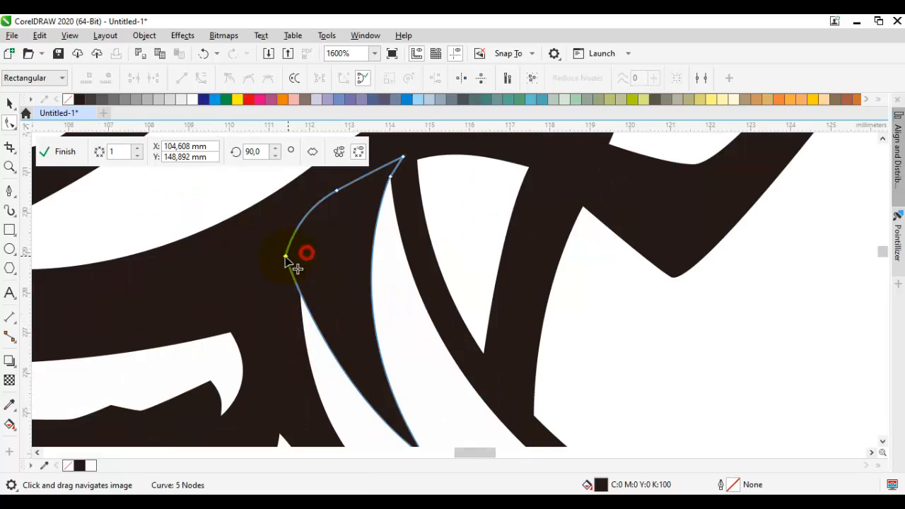
drag(284, 256, 299, 224)
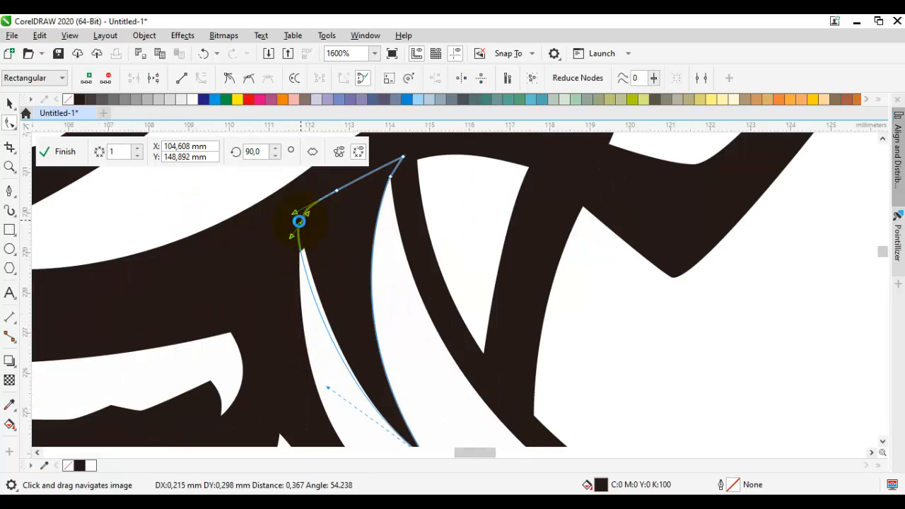
click(337, 193)
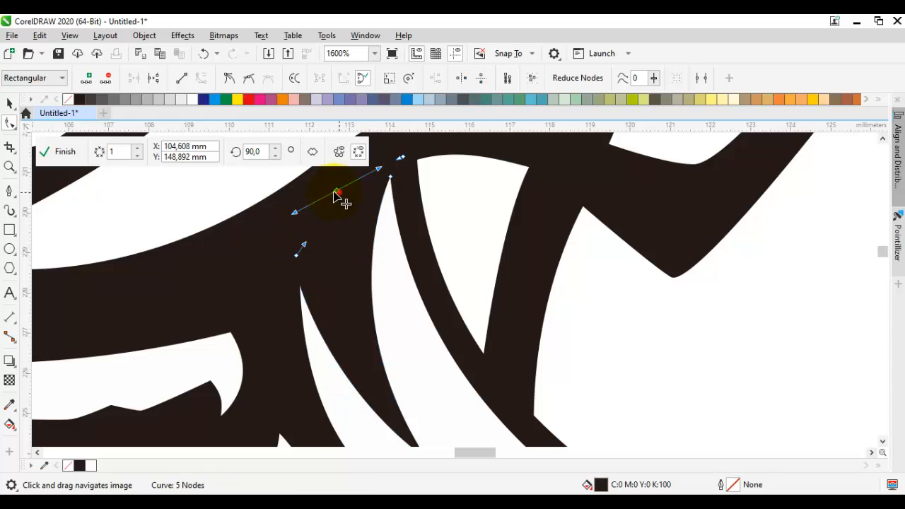
key(space)
scroll(363, 229, down, 2)
click(470, 269)
scroll(422, 291, down, 2)
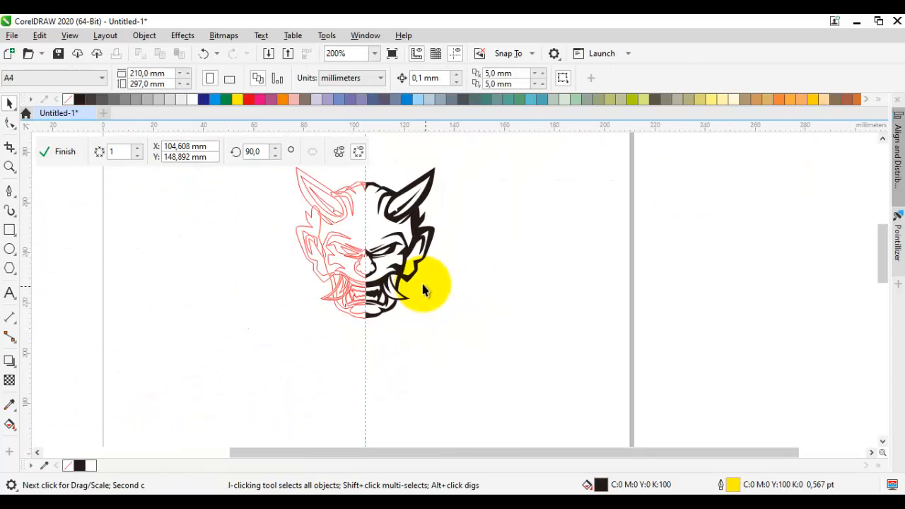
Step: Move the jaw shape's upper inner node inward above the tusk gap and bend its curve handle back outward
scroll(384, 287, up, 2)
key(space)
click(486, 269)
scroll(486, 270, up, 1)
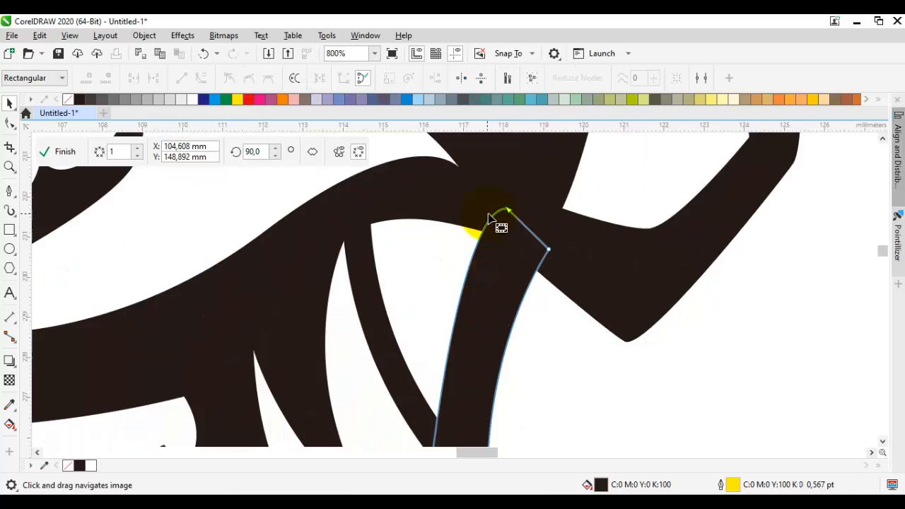
drag(493, 214, 434, 202)
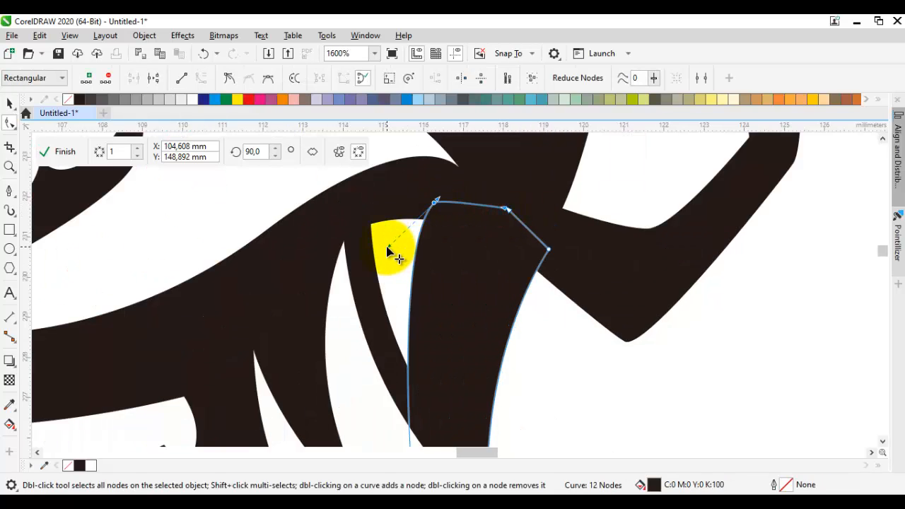
drag(388, 246, 468, 260)
Step: Raise the jaw shape's upper outer corner node into the base of the ear and deselect the shape
click(550, 248)
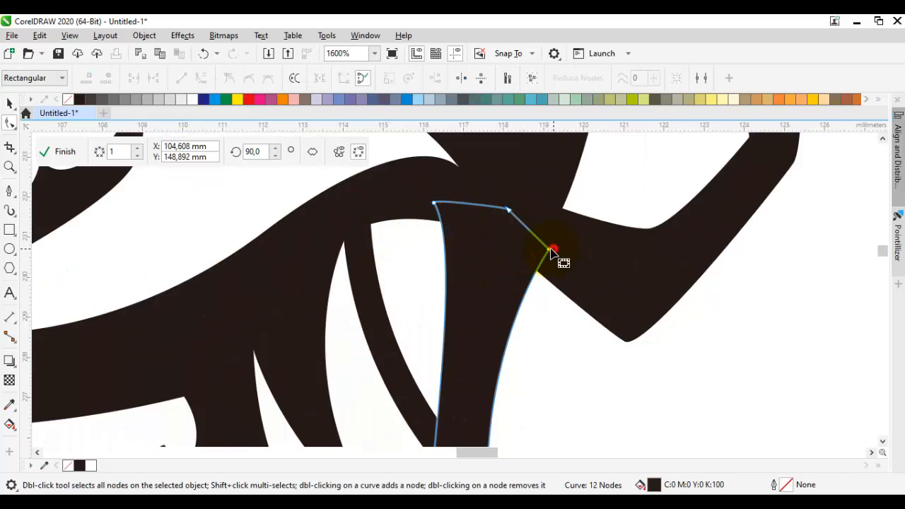
click(501, 288)
drag(552, 253, 563, 209)
scroll(563, 209, down, 1)
middle_click(482, 238)
key(space)
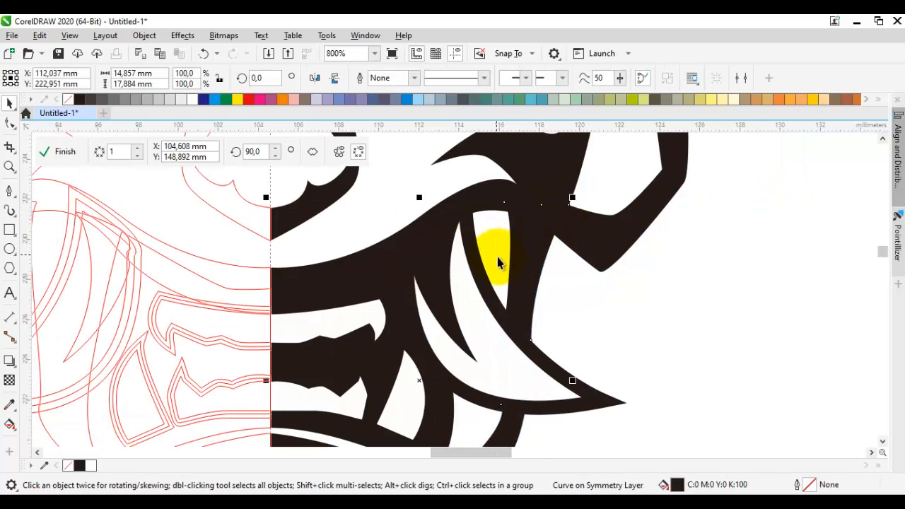
scroll(497, 256, down, 1)
click(597, 284)
scroll(597, 284, down, 1)
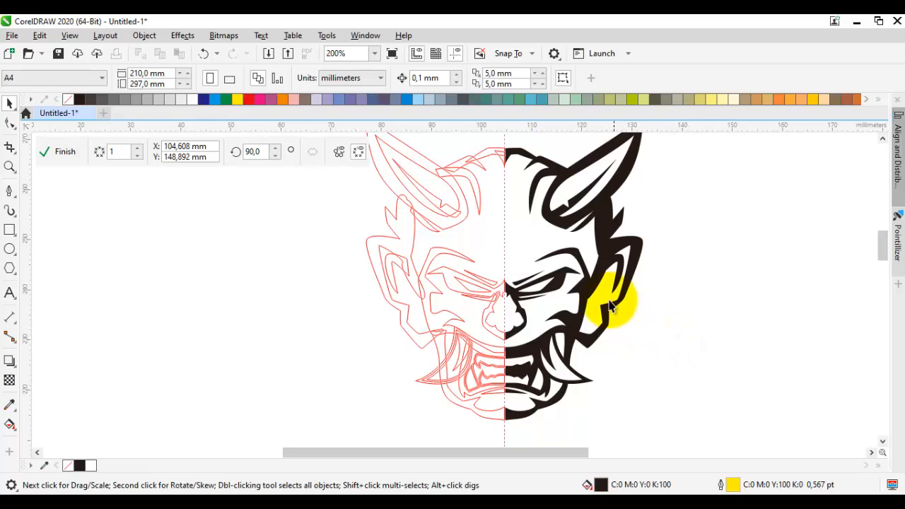
Step: Draw a small closed, pointed frown wrinkle beside the symmetry axis, above the inner end of the eye
key(space)
scroll(525, 323, up, 2)
drag(514, 333, 556, 324)
click(586, 280)
click(545, 360)
key(F10)
scroll(543, 367, up, 1)
key(space)
scroll(521, 352, down, 2)
key(space)
key(space)
Step: Select all objects of the face, remove their outlines and deselect them
key(ctrl+a)
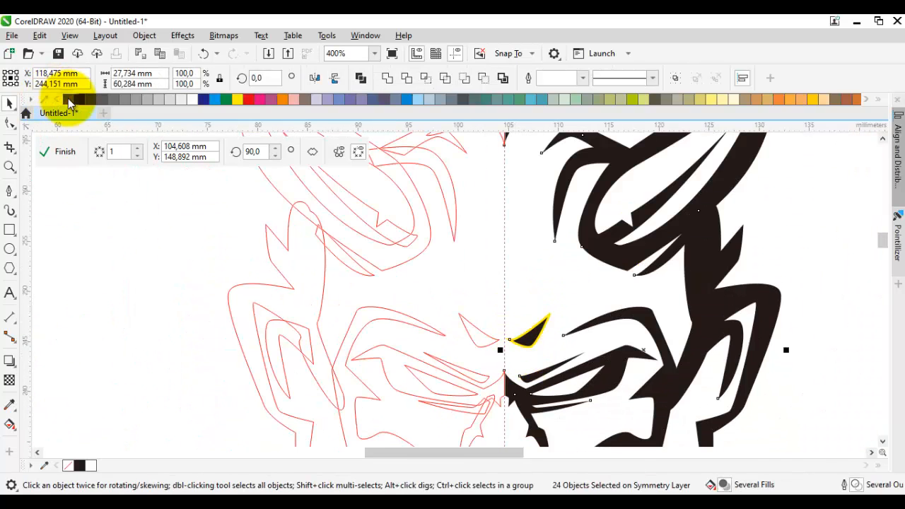
right_click(68, 99)
click(101, 174)
scroll(382, 293, down, 2)
drag(416, 351, 466, 302)
scroll(466, 302, up, 1)
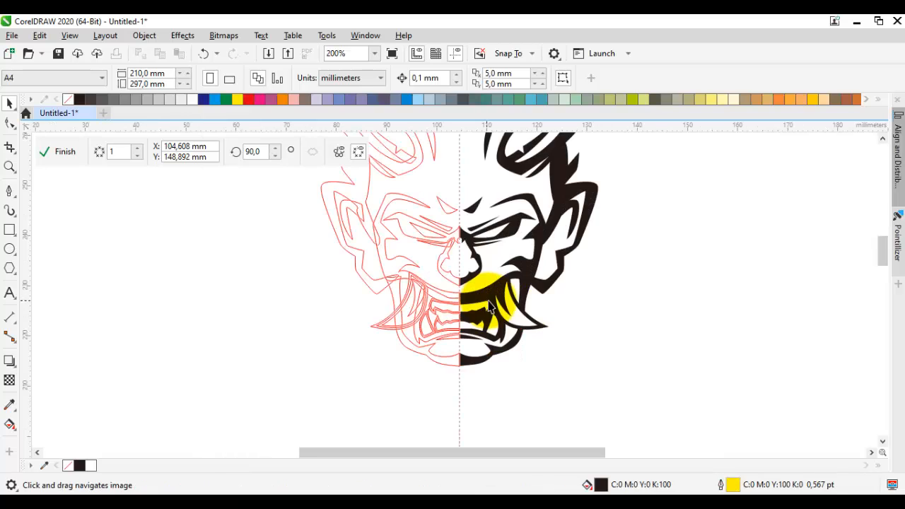
Step: Draw a closed, curved shading shape over the base of the lower fang, about 2 mm wide and 3 mm high
key(space)
scroll(504, 320, up, 1)
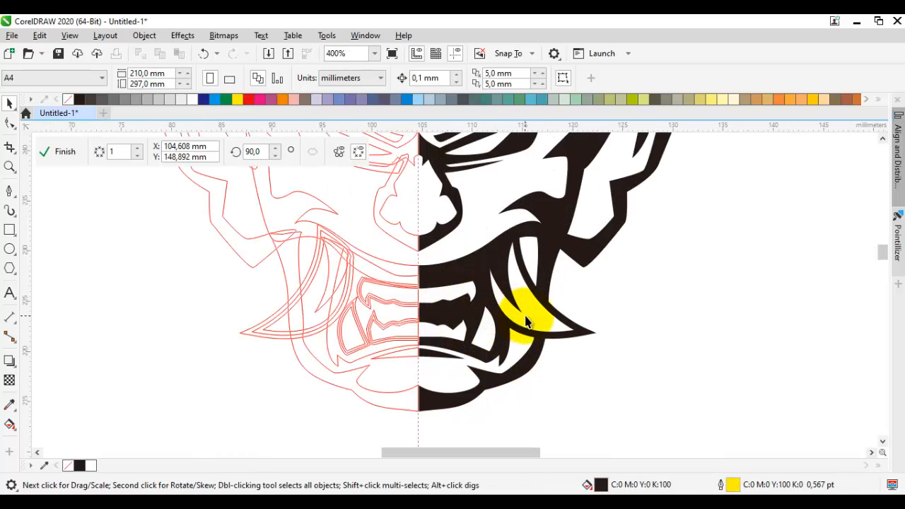
key(space)
scroll(473, 293, up, 2)
key(space)
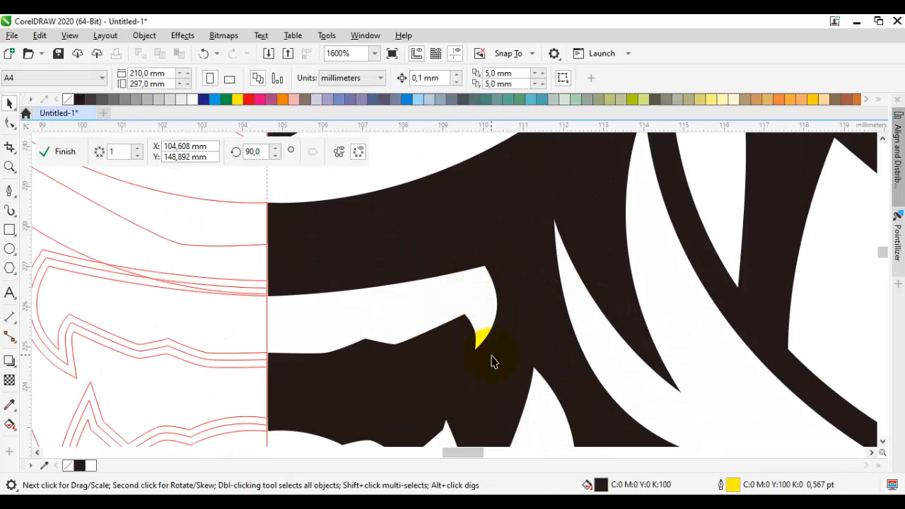
drag(521, 396, 511, 292)
key(space)
scroll(509, 304, up, 1)
drag(535, 337, 528, 236)
drag(555, 178, 541, 292)
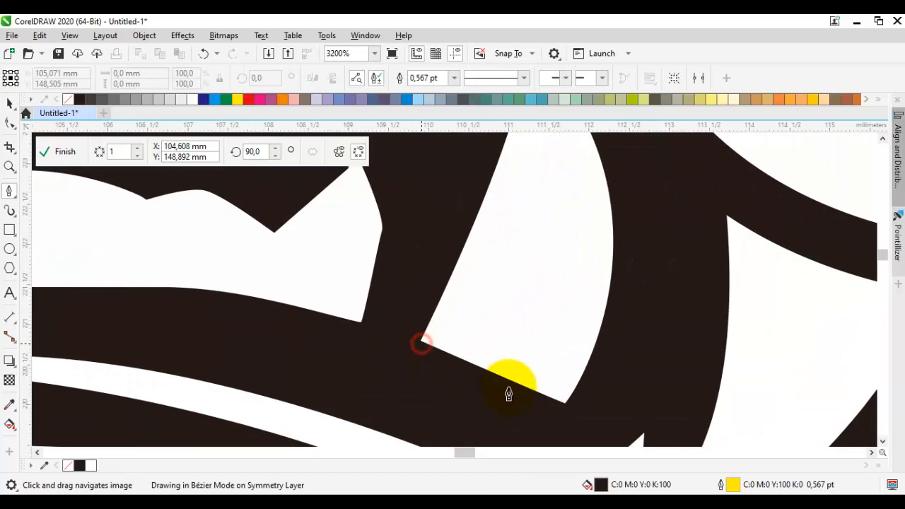
drag(566, 403, 597, 343)
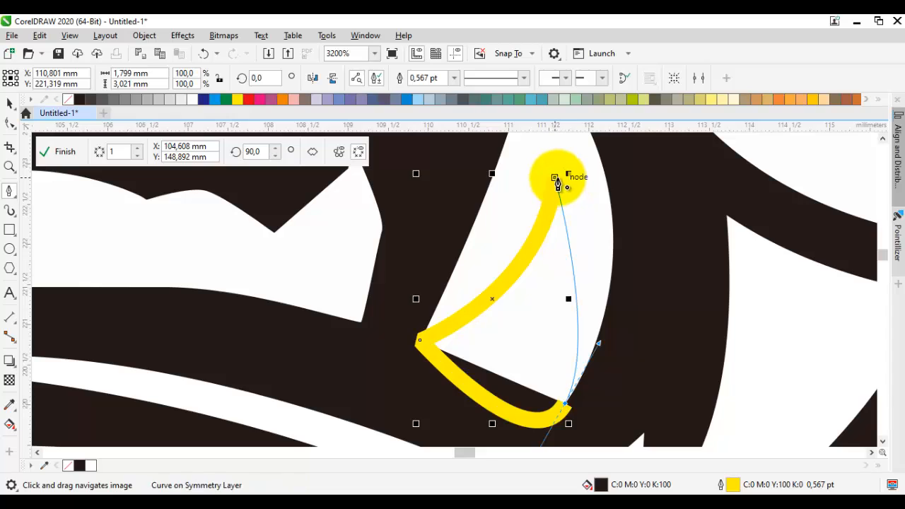
click(556, 181)
Step: Remove the outline of the fang shading and deselect it
right_click(69, 99)
scroll(307, 203, down, 3)
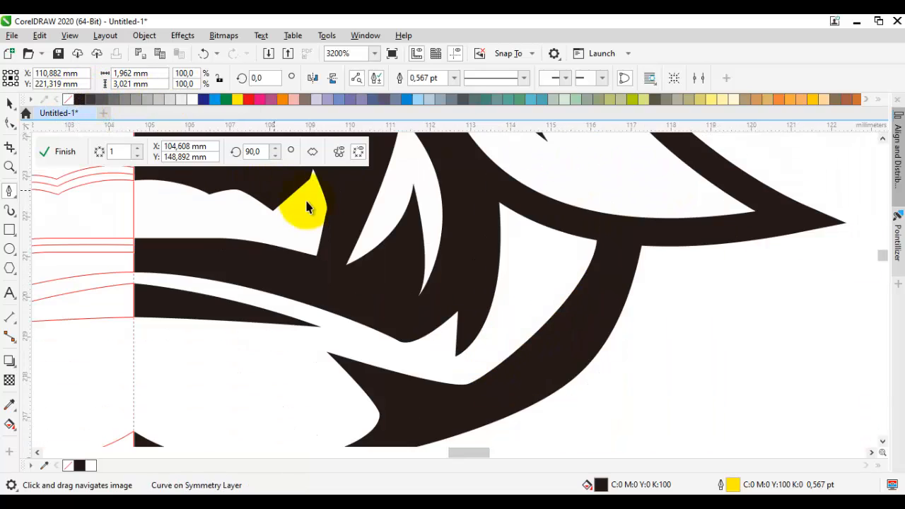
key(space)
click(516, 257)
drag(483, 211, 479, 363)
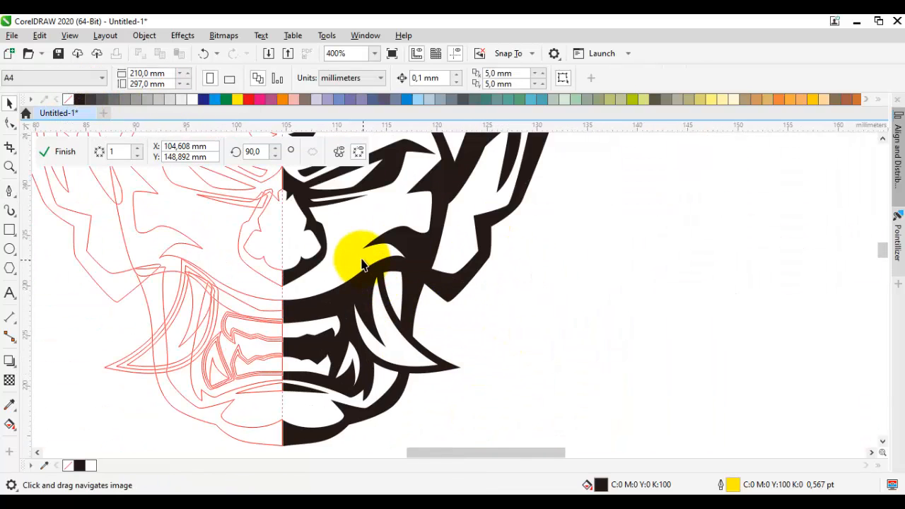
Step: Draw a narrow closed sliver in the gap behind the tusk, about 0.8 mm wide and 4.7 mm high, without an outline
key(space)
scroll(357, 269, up, 5)
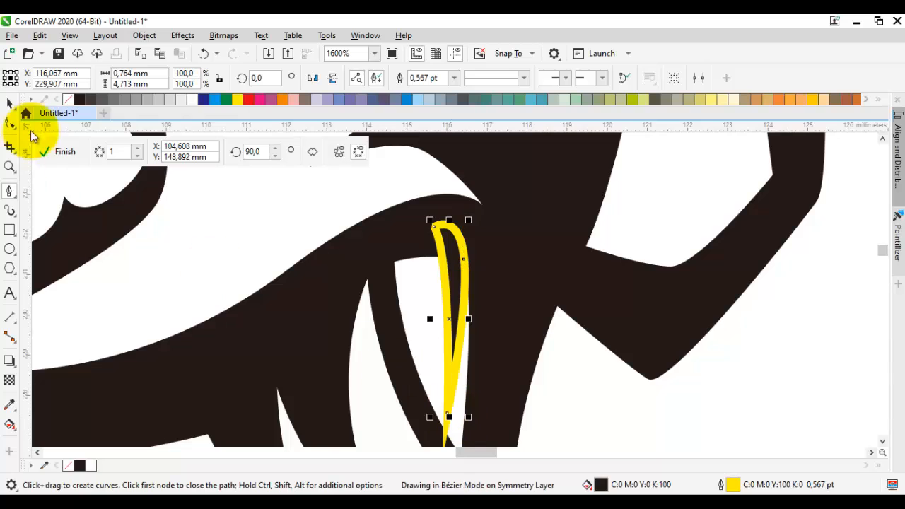
scroll(287, 252, down, 3)
key(space)
click(404, 287)
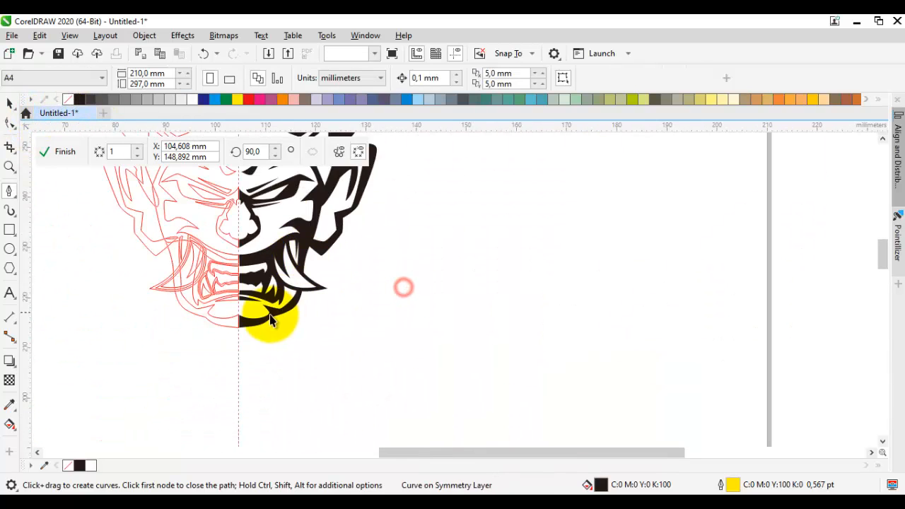
Step: Draw a closed shading shape between the mouth corner and the jaw, about 3.2 mm wide and 3.3 mm high, without an outline
scroll(269, 323, up, 3)
key(space)
drag(400, 194, 311, 366)
click(268, 373)
right_click(70, 101)
scroll(281, 256, down, 3)
key(space)
click(317, 275)
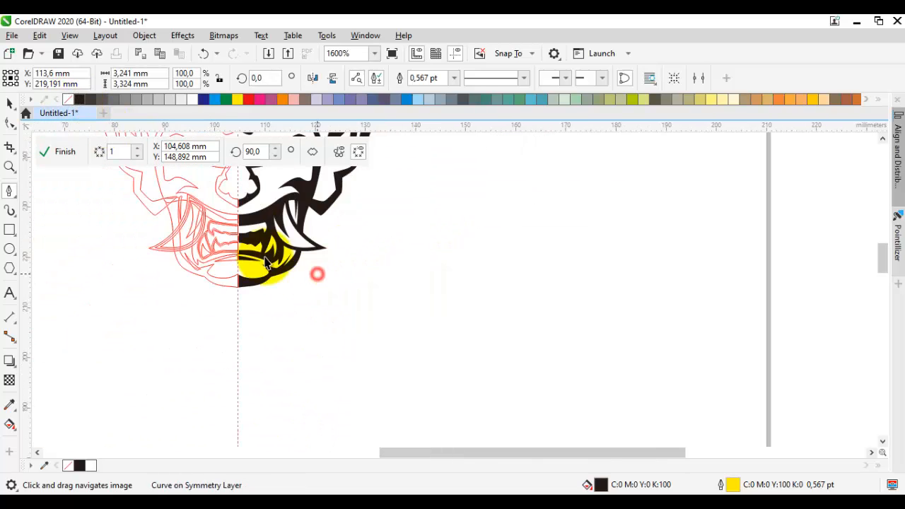
drag(267, 225, 353, 381)
drag(375, 283, 425, 302)
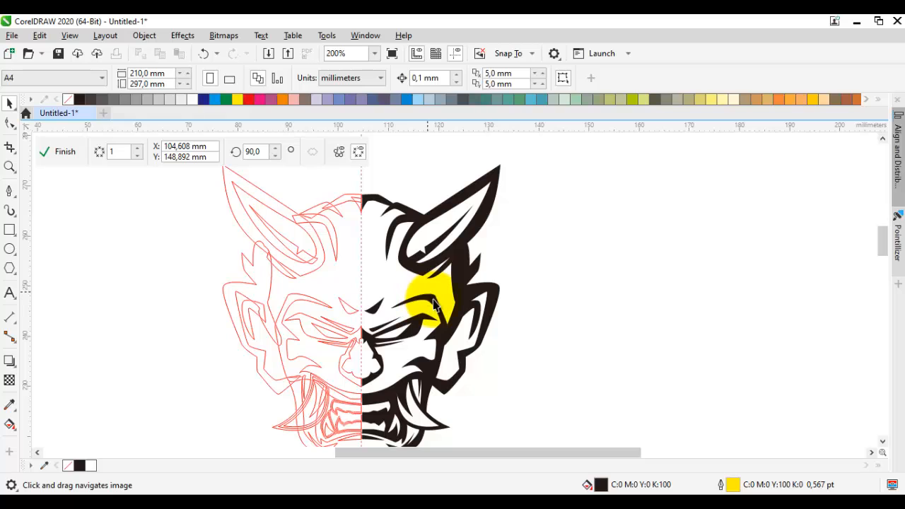
Step: Reshape the lower edge of the white eye opening by moving its middle node slightly toward the nose, and deselect it
drag(493, 295, 484, 262)
scroll(414, 262, up, 4)
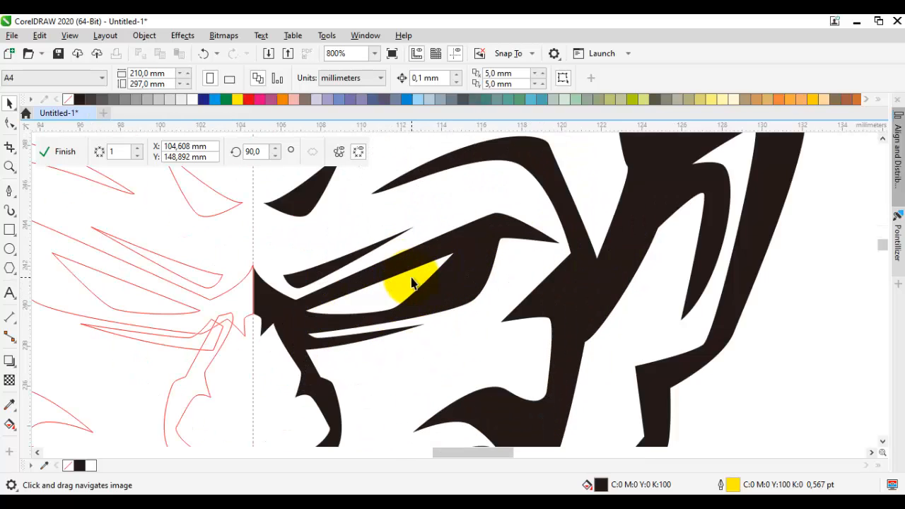
double_click(386, 333)
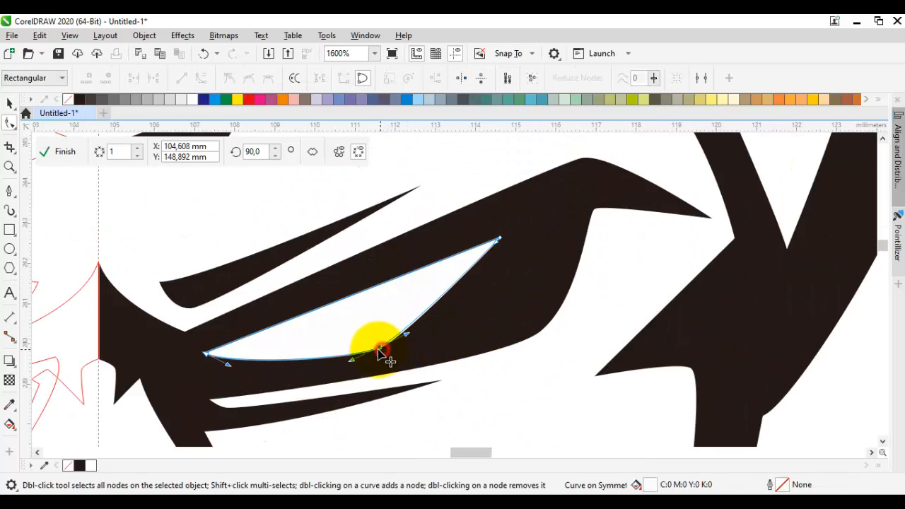
drag(381, 347, 371, 347)
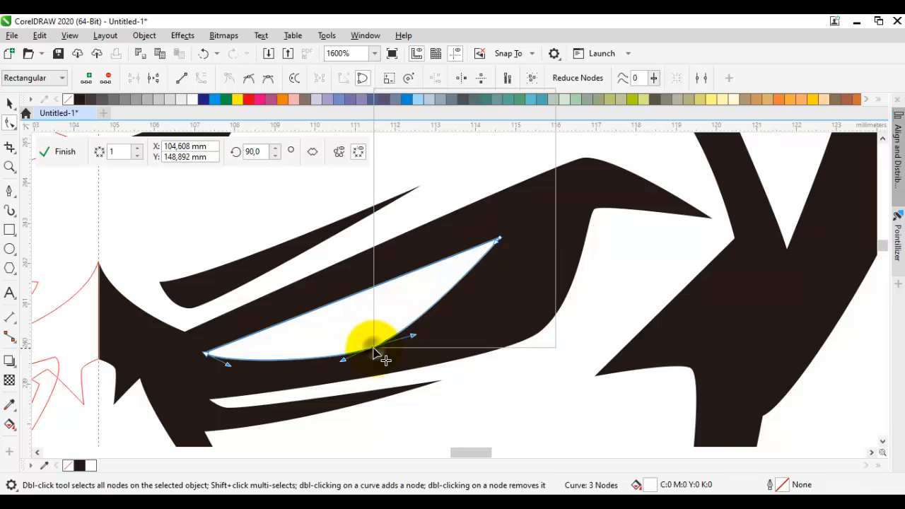
right_click(374, 349)
click(414, 238)
scroll(430, 317, down, 3)
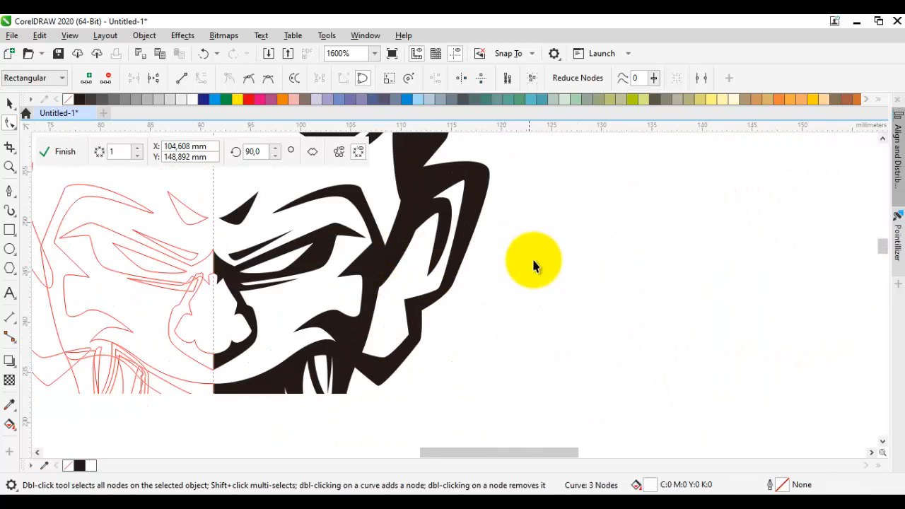
key(space)
click(533, 259)
Step: Draw a closed black shading shape between the cheek and the ear, about 4.1 mm wide and 6.9 mm high, without an outline
scroll(406, 312, up, 2)
key(F5)
click(364, 220)
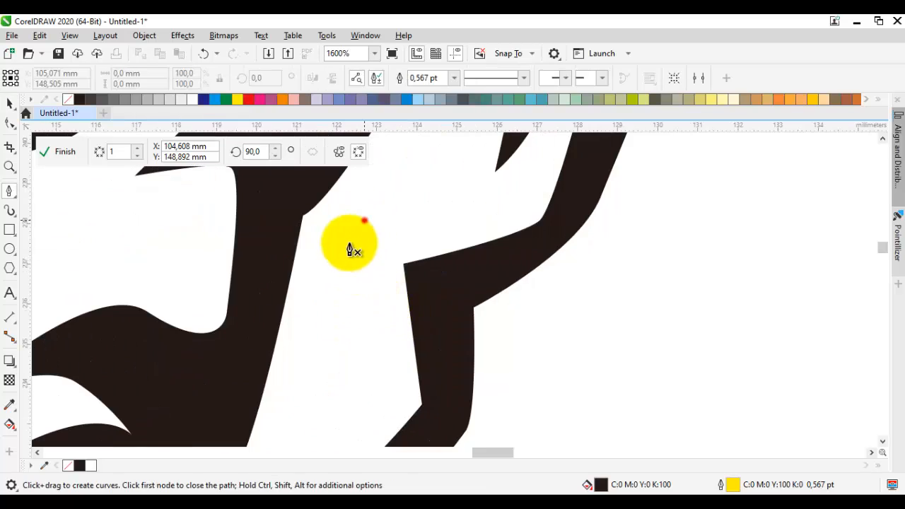
drag(333, 356, 307, 336)
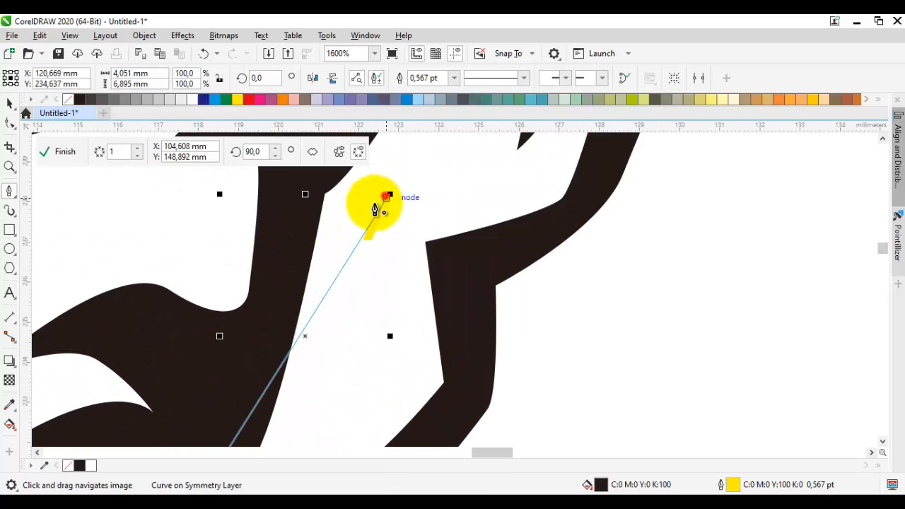
click(385, 198)
click(80, 99)
right_click(68, 100)
scroll(307, 227, down, 3)
key(space)
click(454, 260)
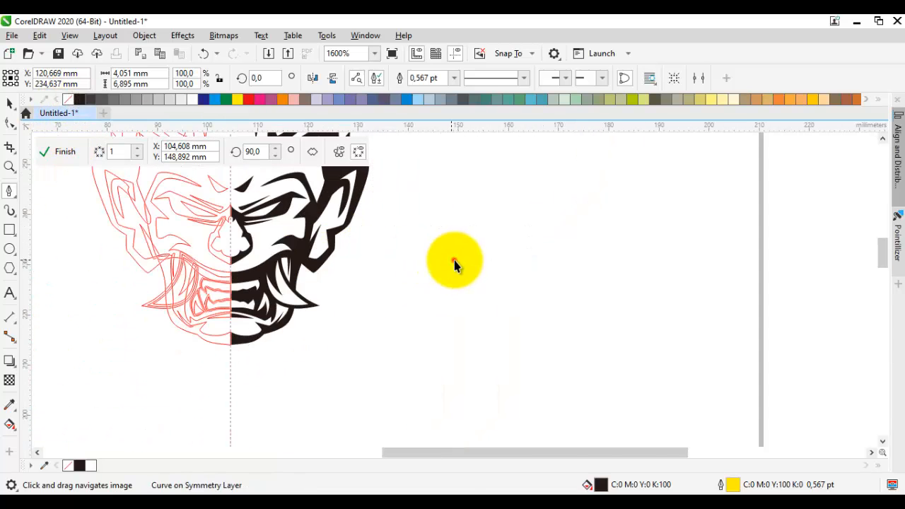
Step: Reshape the nose by moving its lower node on the symmetry line and its outer curve node downward
drag(376, 230, 497, 291)
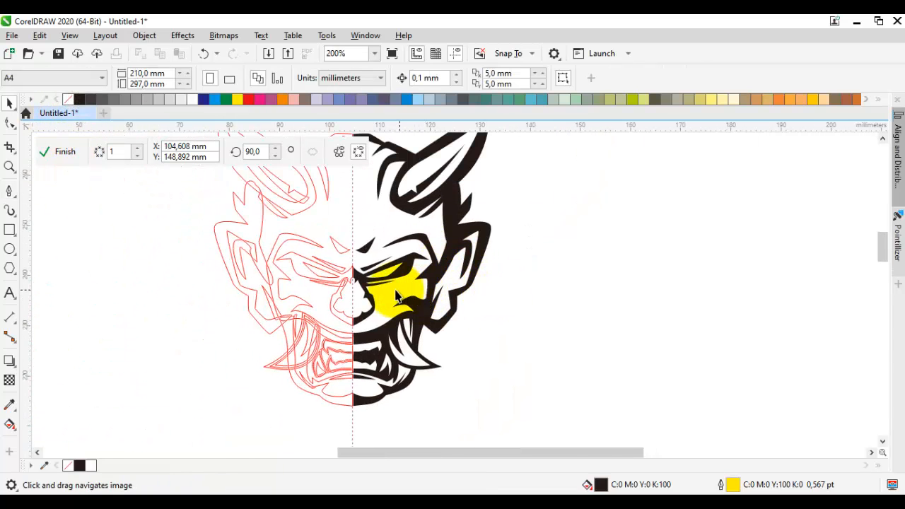
scroll(352, 328, up, 3)
drag(348, 304, 350, 328)
drag(518, 189, 521, 204)
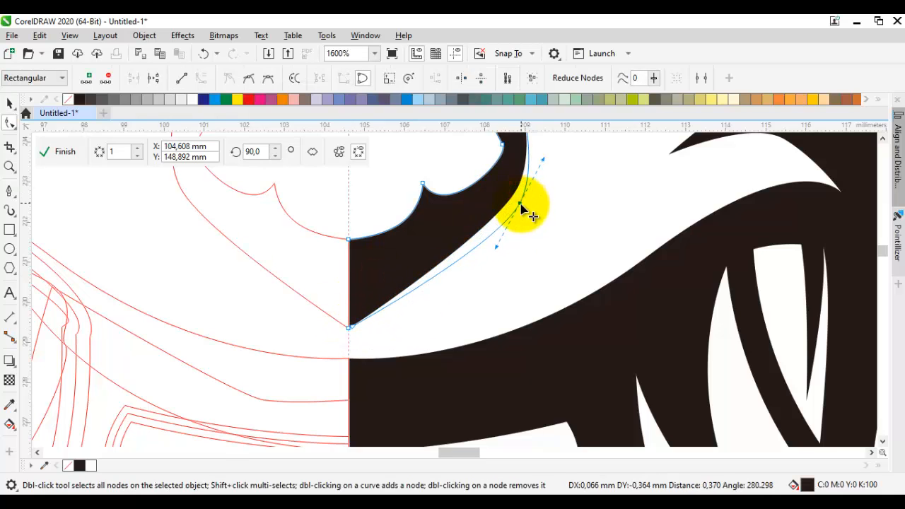
click(613, 248)
Step: Draw a closed black crease along the upper lip from the symmetry line, about 7.9 mm wide and 3.7 mm high, without an outline
key(F5)
drag(665, 217, 470, 337)
click(355, 329)
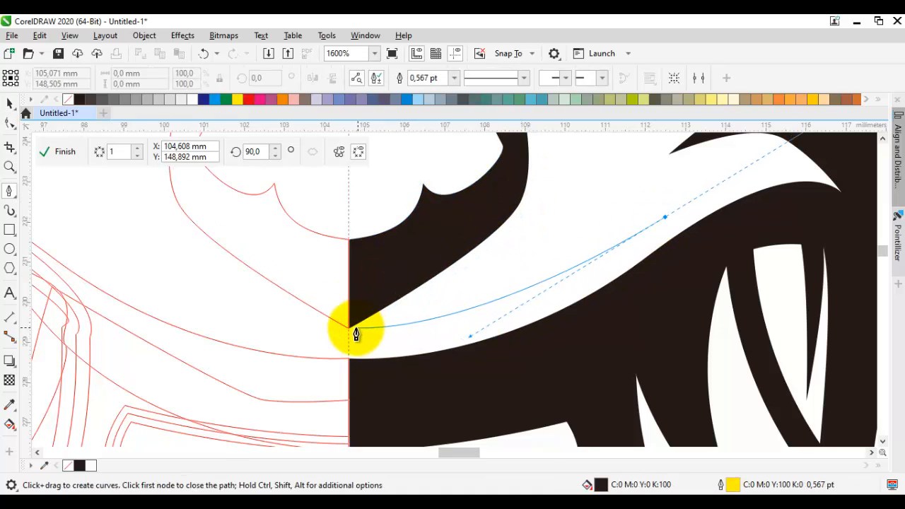
double_click(348, 325)
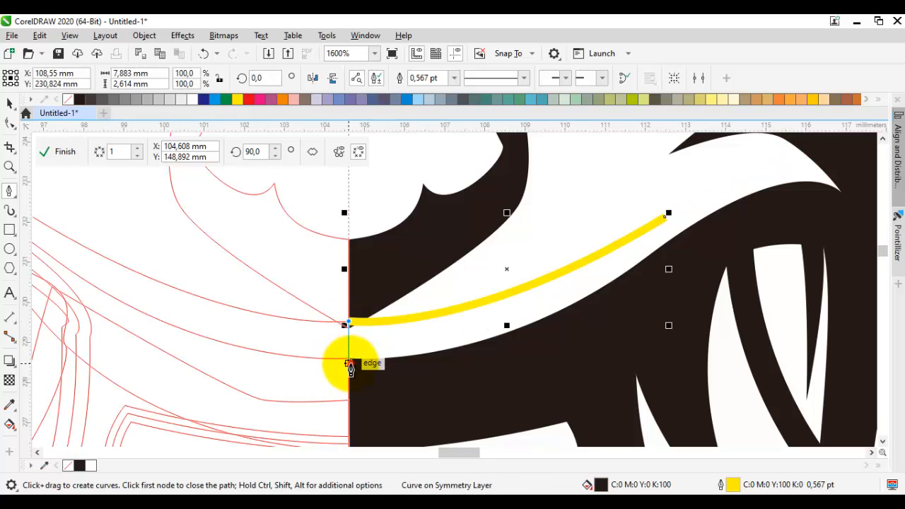
click(349, 364)
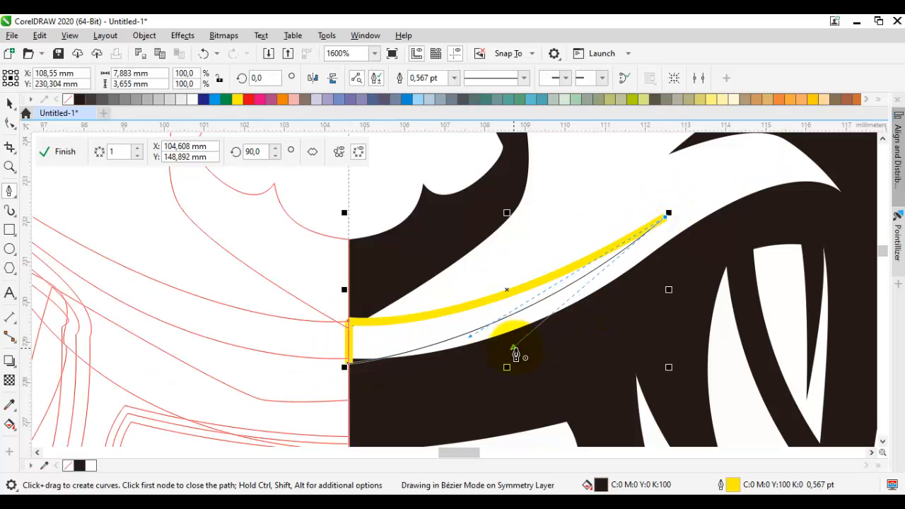
drag(513, 347, 512, 347)
right_click(67, 97)
scroll(428, 234, down, 3)
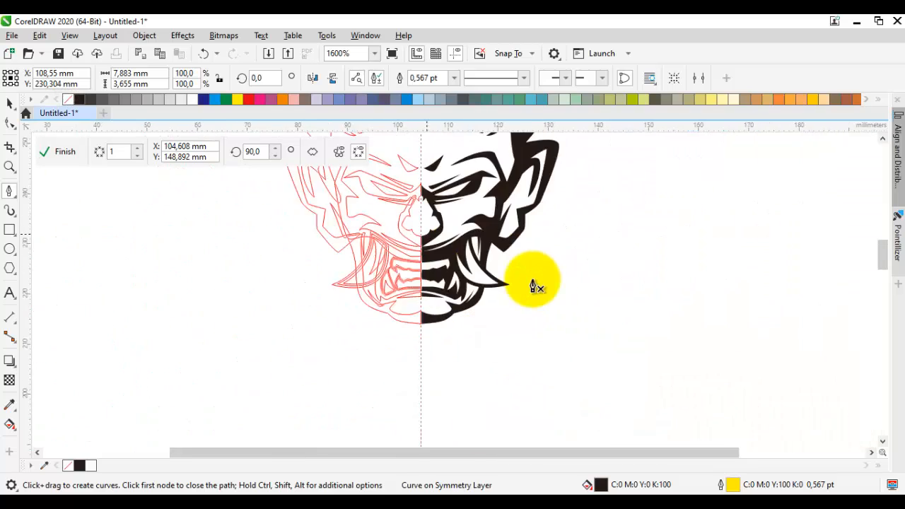
scroll(532, 283, down, 1)
key(space)
click(535, 272)
scroll(535, 272, up, 1)
drag(551, 249, 561, 363)
scroll(546, 349, down, 1)
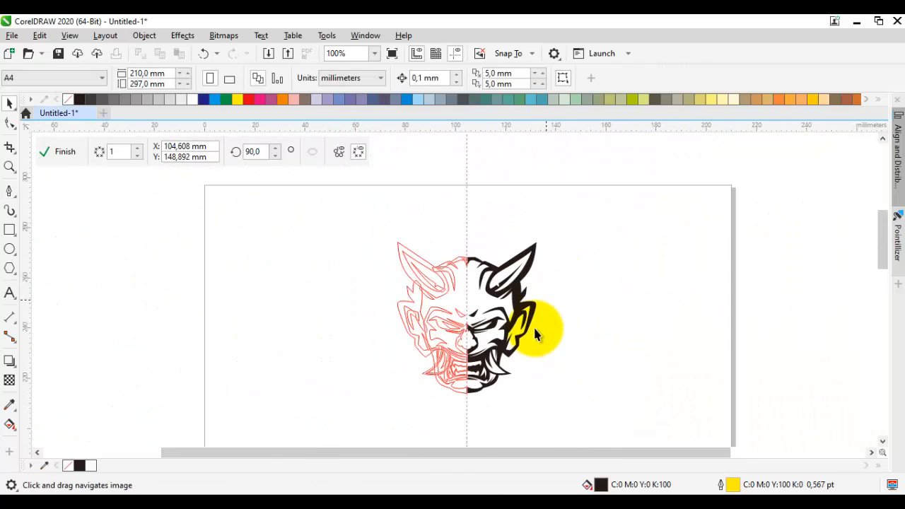
scroll(537, 326, up, 1)
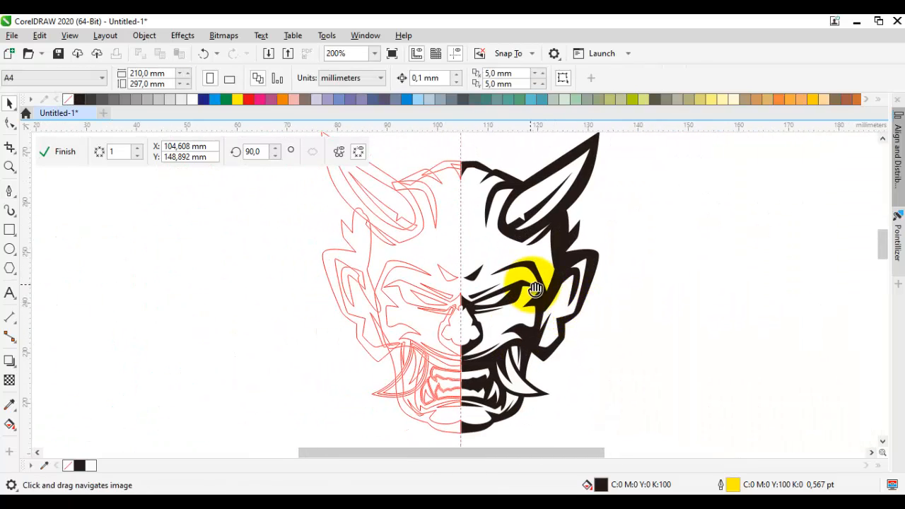
drag(532, 285, 561, 251)
click(704, 307)
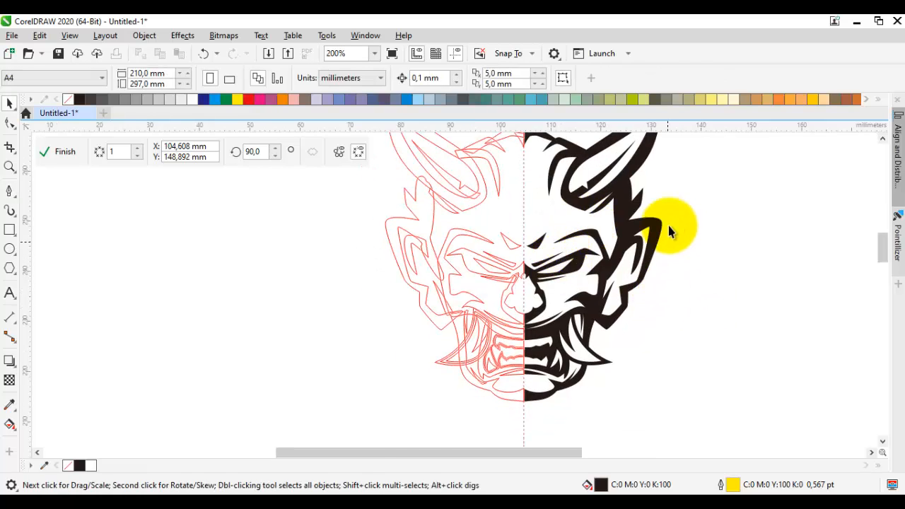
Step: Thin the ear's rim by moving the upper corner node of its inner hollow outward and upward, and deselect the ear
scroll(670, 229, up, 3)
key(F10)
drag(651, 221, 692, 222)
scroll(671, 187, down, 2)
scroll(655, 174, up, 1)
click(640, 236)
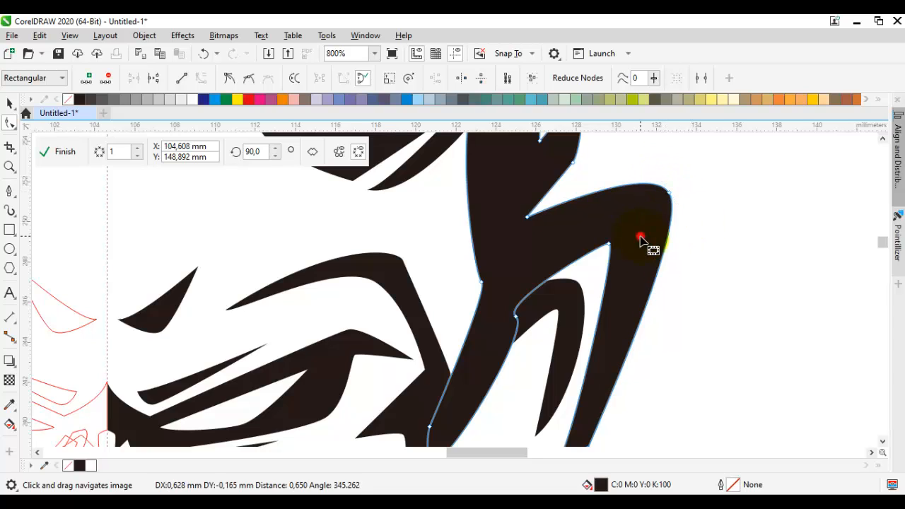
drag(613, 242, 623, 232)
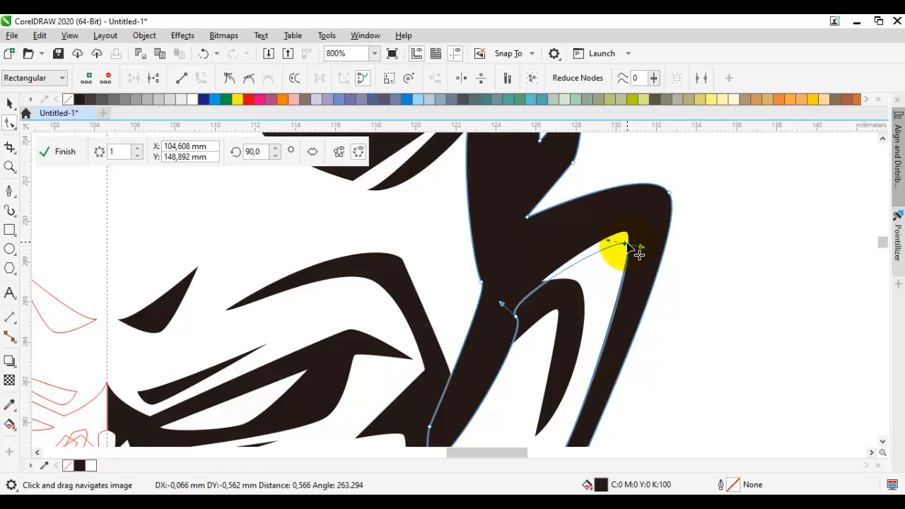
scroll(683, 272, down, 2)
key(space)
click(707, 283)
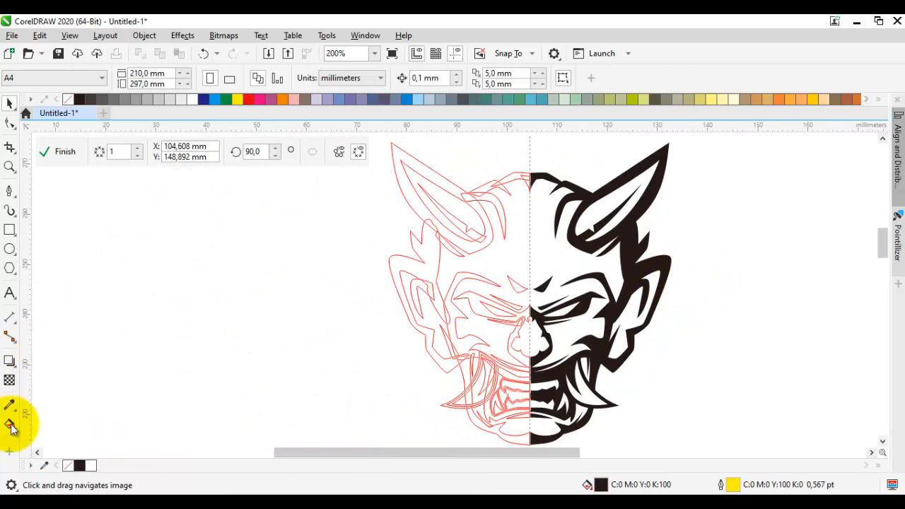
scroll(177, 304, down, 1)
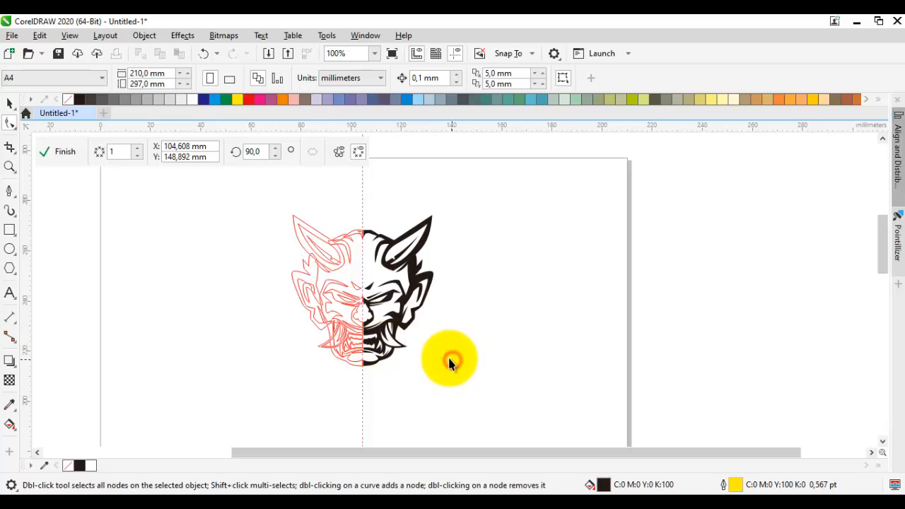
scroll(381, 289, up, 1)
drag(386, 298, 479, 295)
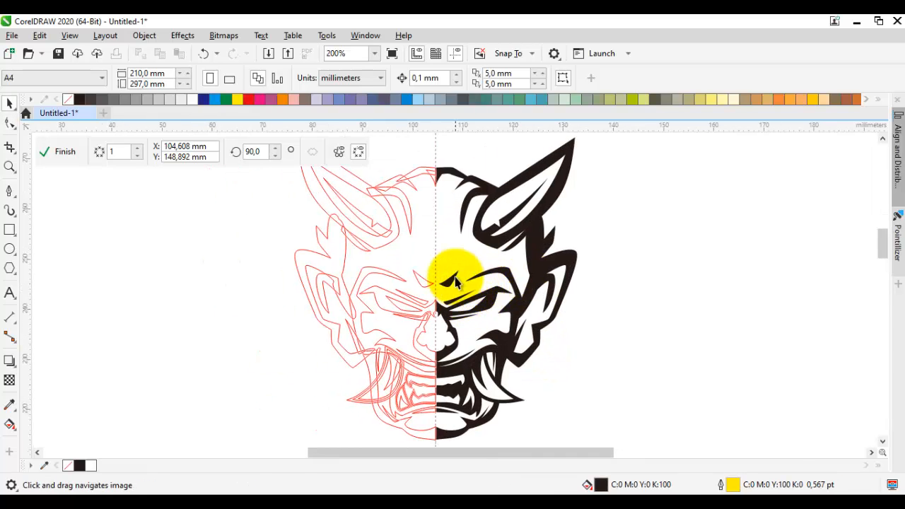
scroll(487, 228, up, 3)
key(space)
drag(443, 253, 479, 347)
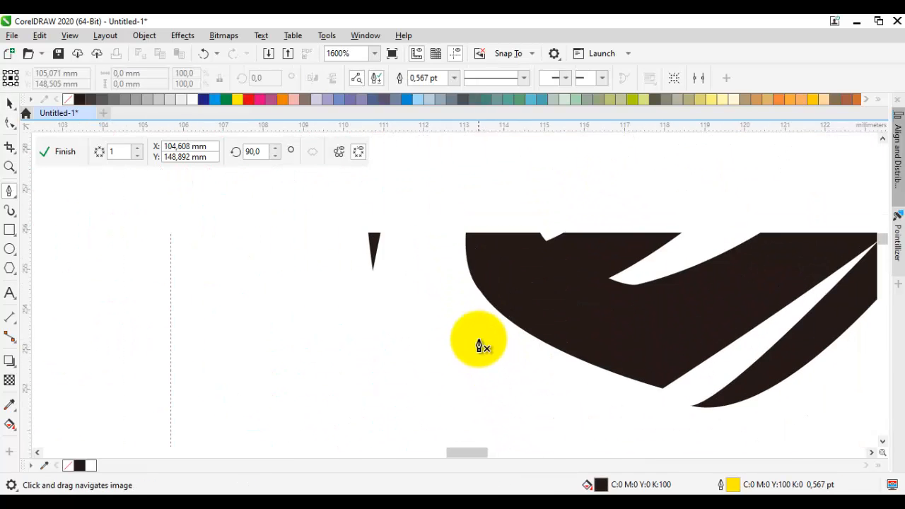
scroll(472, 341, down, 1)
scroll(452, 324, up, 1)
click(430, 298)
click(549, 377)
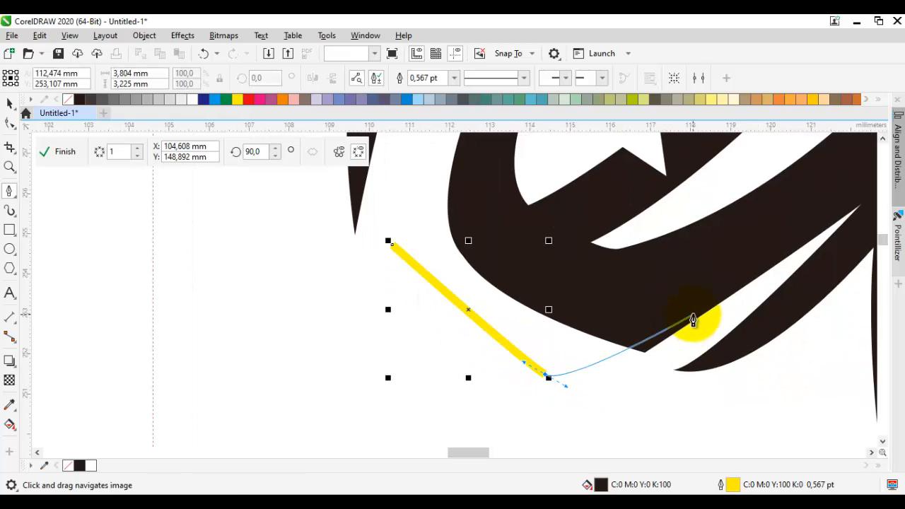
key(ctrl+z)
Step: Draw a closed black wrinkle on the forehead below the horn's base, about 6.5 mm wide and 3.4 mm high, without an outline
click(388, 255)
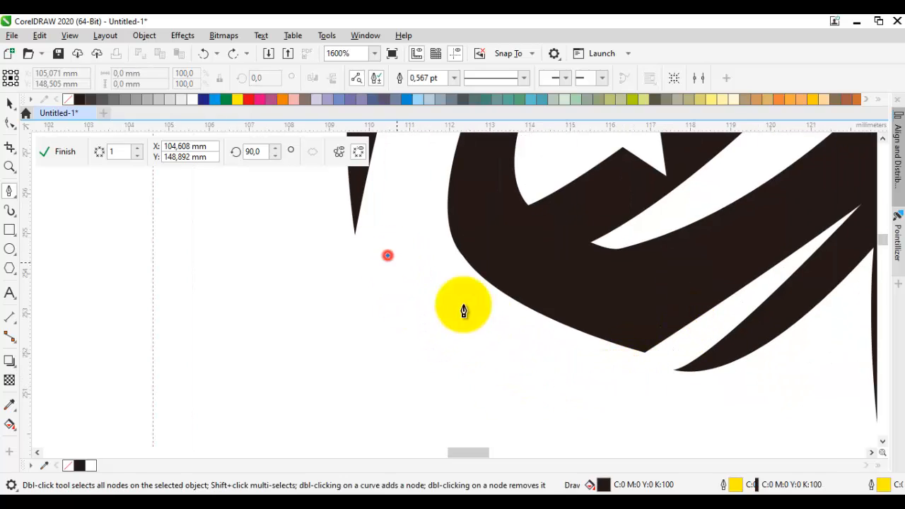
click(542, 358)
click(647, 372)
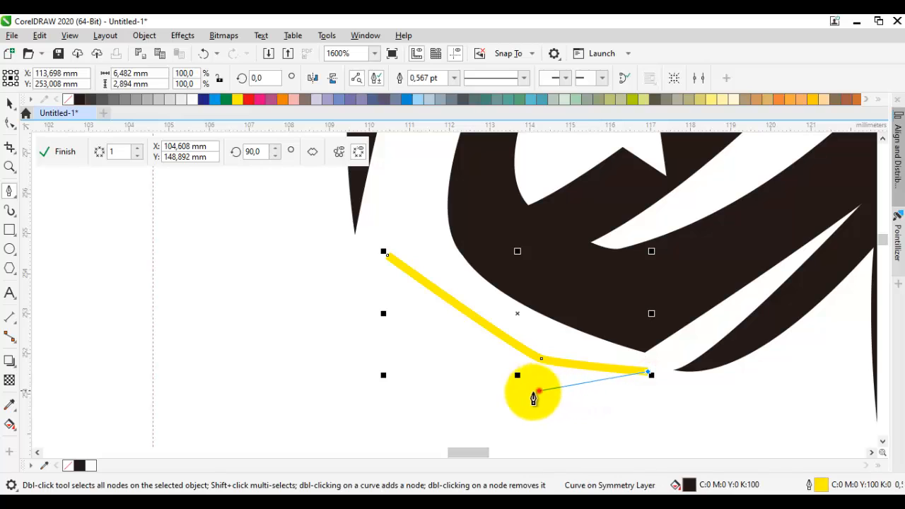
click(538, 390)
click(386, 256)
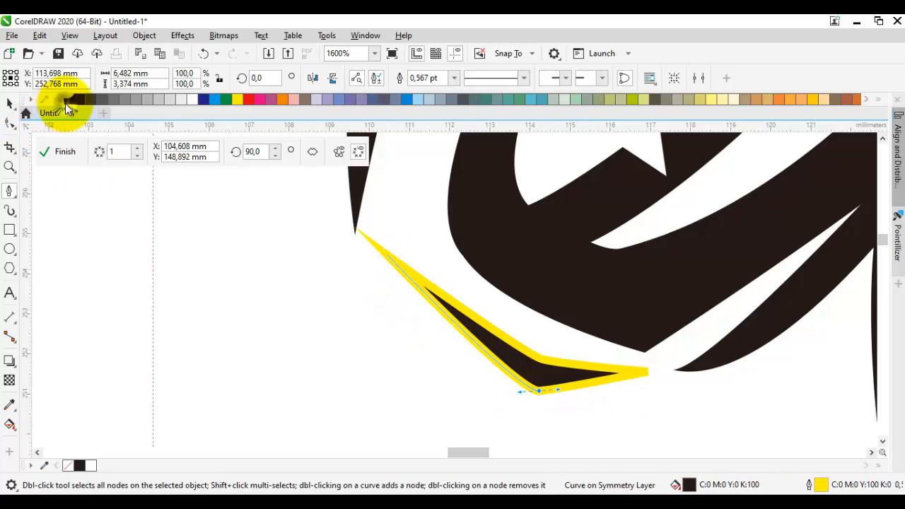
right_click(67, 100)
scroll(248, 286, down, 2)
key(space)
click(251, 287)
drag(263, 286, 371, 297)
click(580, 311)
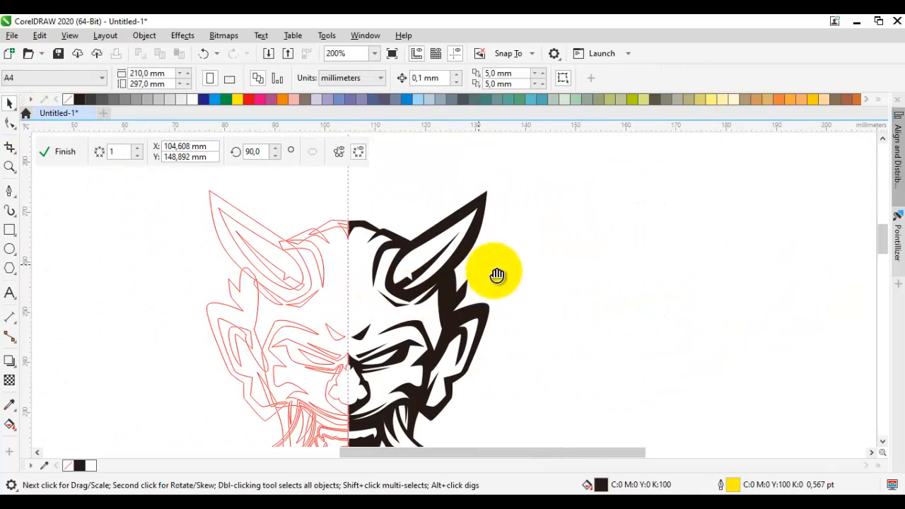
drag(497, 274, 556, 189)
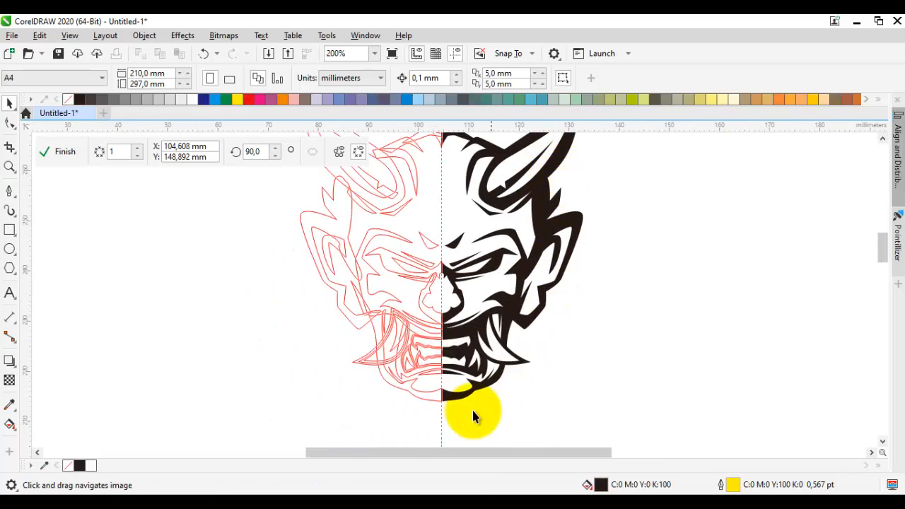
scroll(473, 416, up, 3)
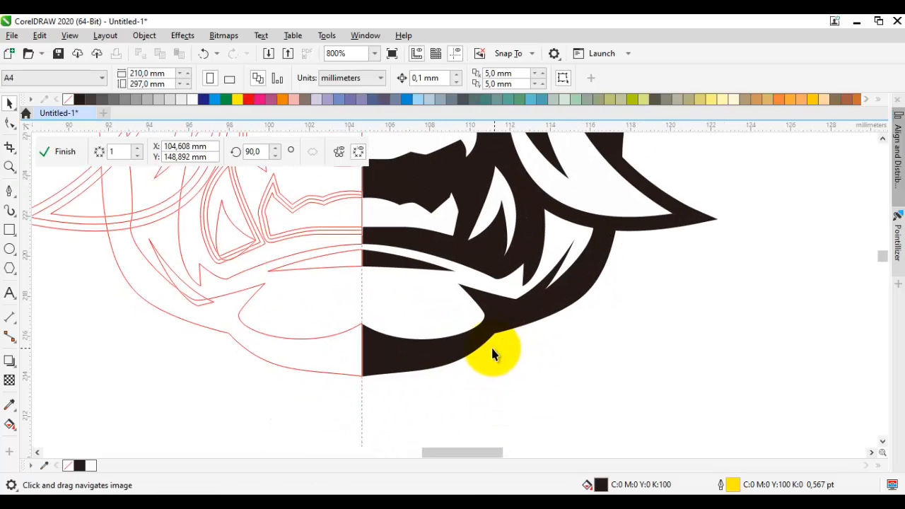
key(space)
drag(505, 404, 516, 375)
click(482, 318)
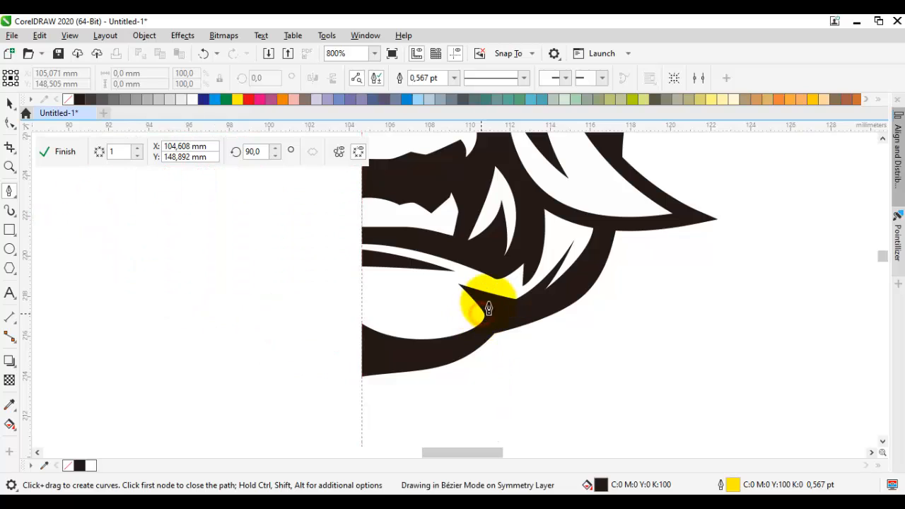
drag(522, 301, 497, 348)
key(ctrl+z)
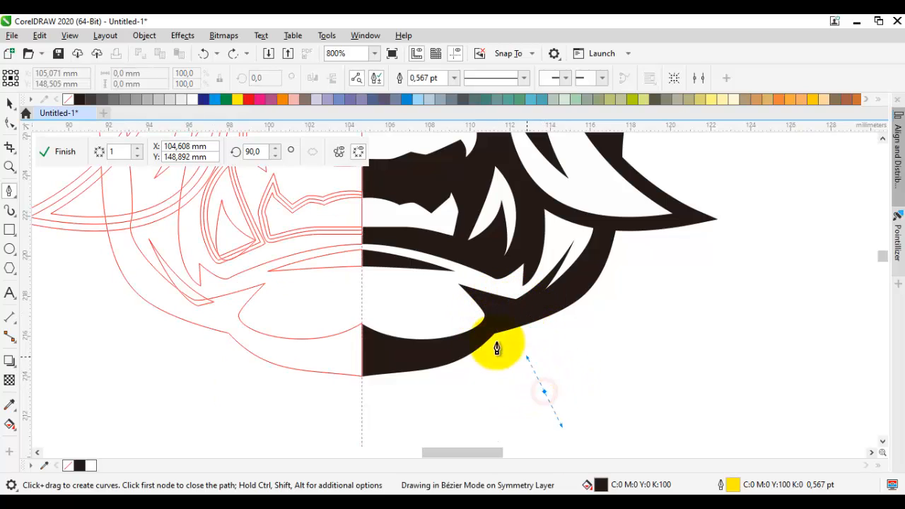
Step: Draw a closed, curved spike pointing downward from the side of the chin, about 4.4 mm wide and 5.4 mm high
click(457, 323)
click(479, 284)
drag(547, 390, 529, 320)
key(space)
drag(518, 318, 550, 307)
scroll(537, 318, up, 2)
scroll(531, 318, down, 1)
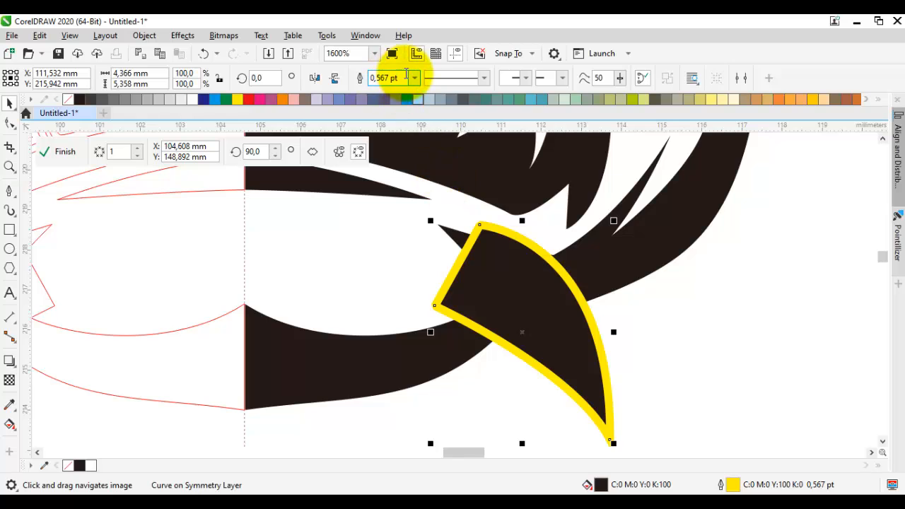
Step: Set the chin spike's outline width to 1.5 pt and fill the shape with white
click(414, 78)
click(399, 142)
scroll(501, 320, down, 2)
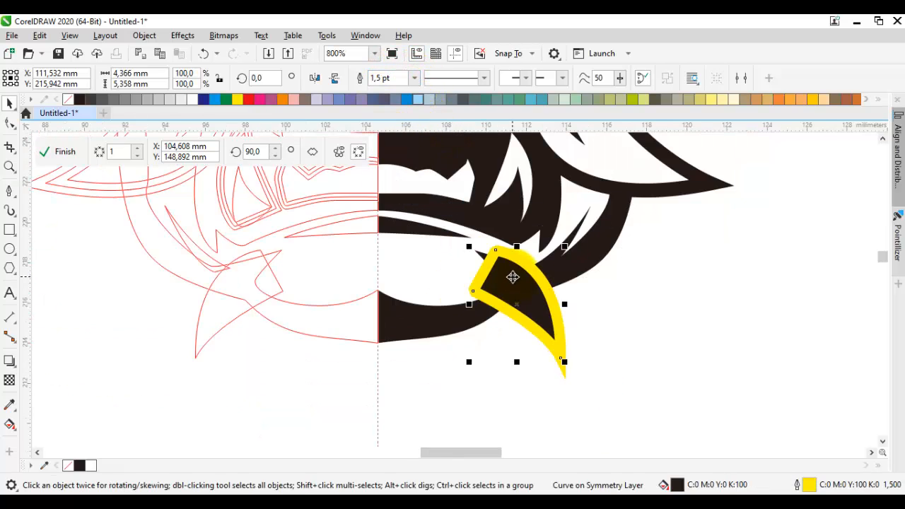
click(190, 99)
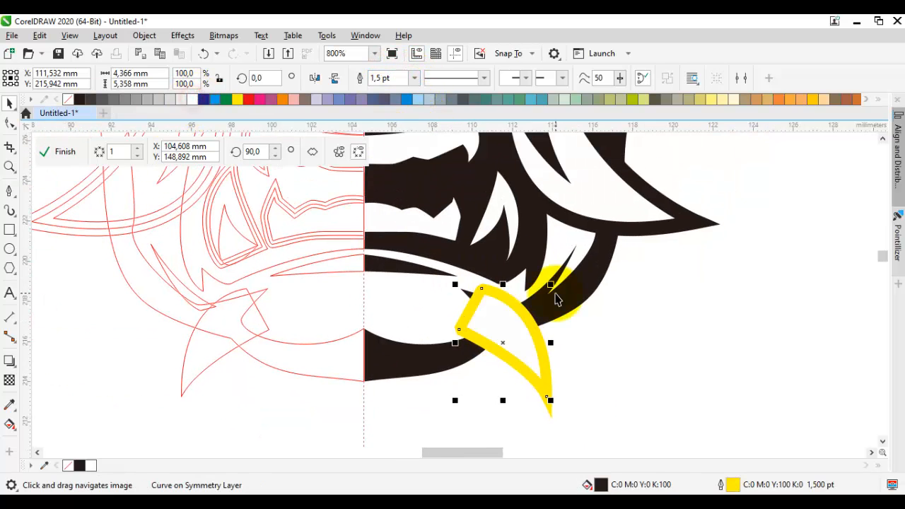
scroll(504, 314, up, 2)
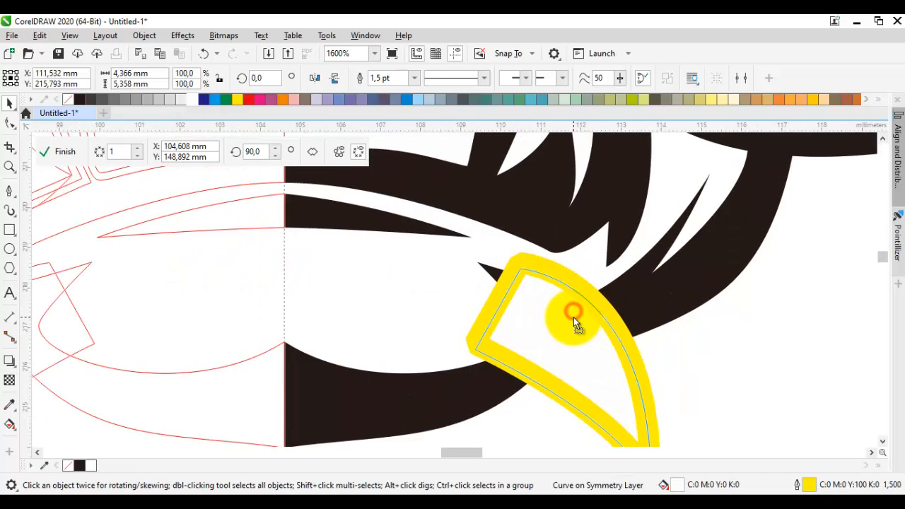
Step: Convert the chin spike's outline to an object and colour it black like the jaw
scroll(558, 292, down, 4)
scroll(527, 269, up, 1)
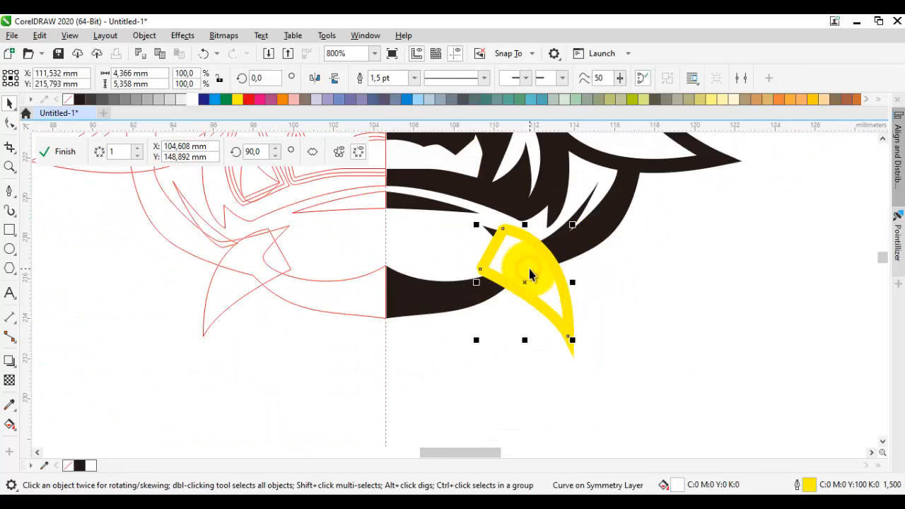
key(ctrl+shift+q)
scroll(529, 249, up, 2)
key(ctrl+shift+e)
click(644, 255)
click(594, 260)
scroll(596, 261, down, 1)
key(space)
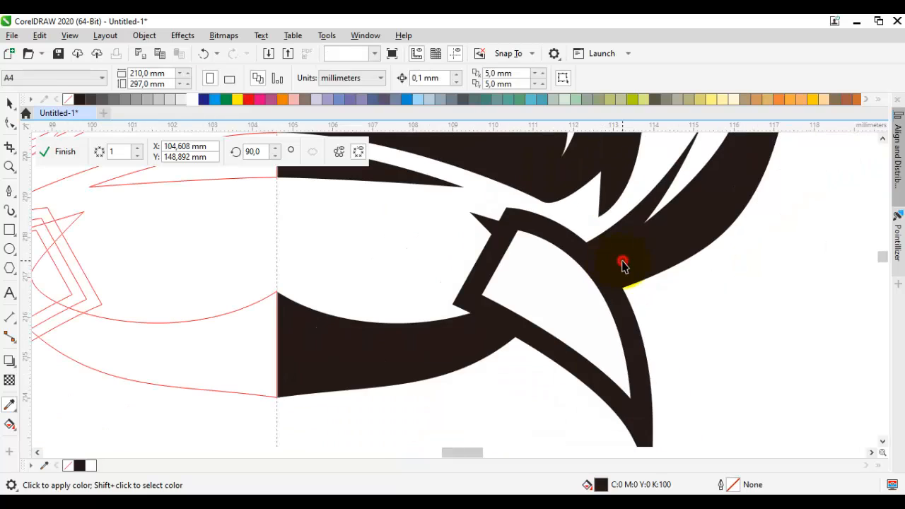
Step: Reshape the jaw's upper edge over the chin spike's base by raising its pointed end node and the adjoining curve node
double_click(622, 261)
scroll(602, 255, up, 1)
drag(453, 203, 459, 222)
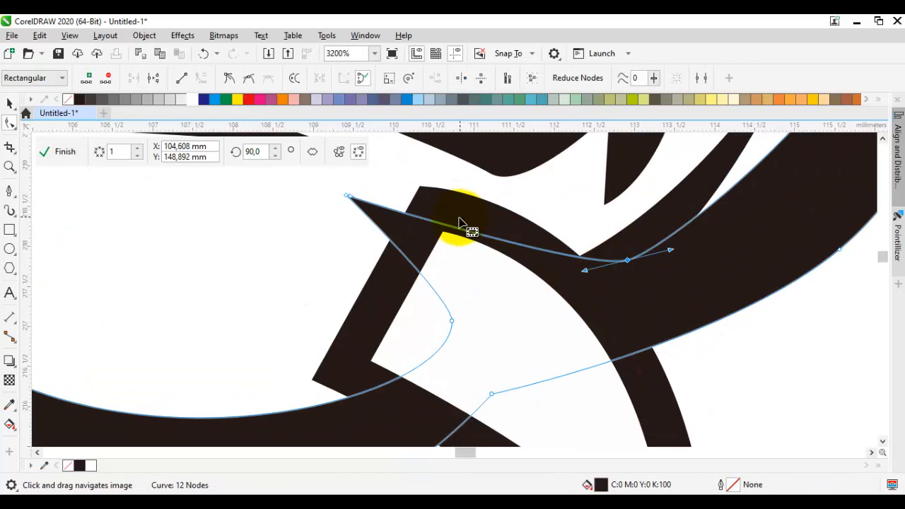
mouse_move(366, 210)
mouse_down()
mouse_move(373, 262)
mouse_move(382, 215)
mouse_up()
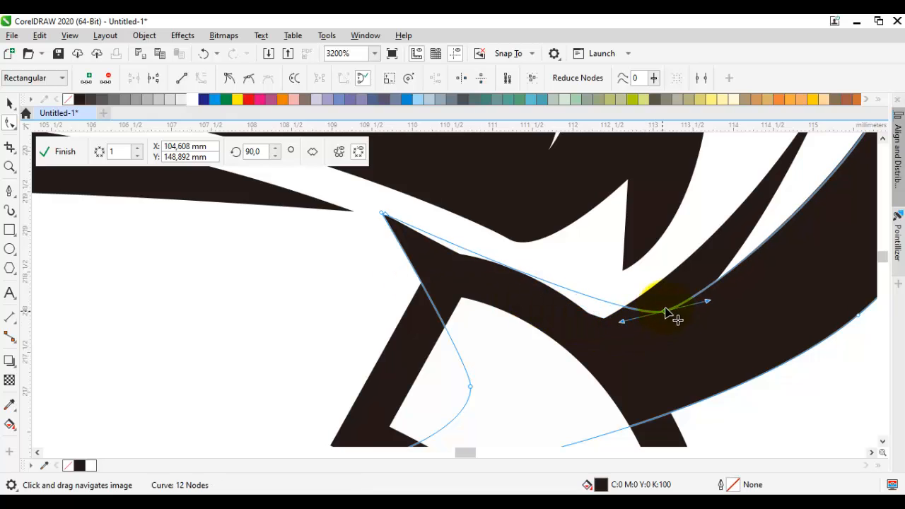
drag(666, 312, 667, 303)
key(space)
scroll(650, 313, down, 1)
Step: Turn all the jaw shape's nodes into cusps and move the inner-edge node beside the chin spike up toward the mouth
click(569, 329)
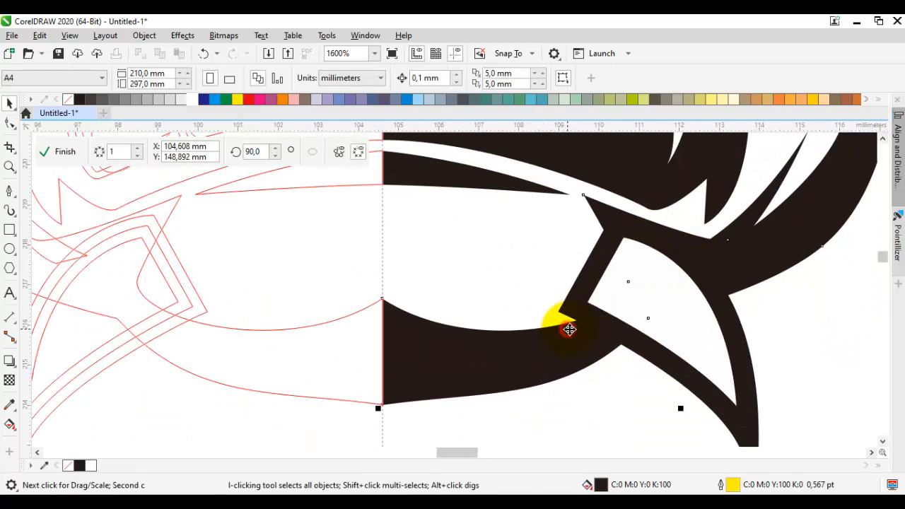
key(space)
drag(627, 281, 592, 272)
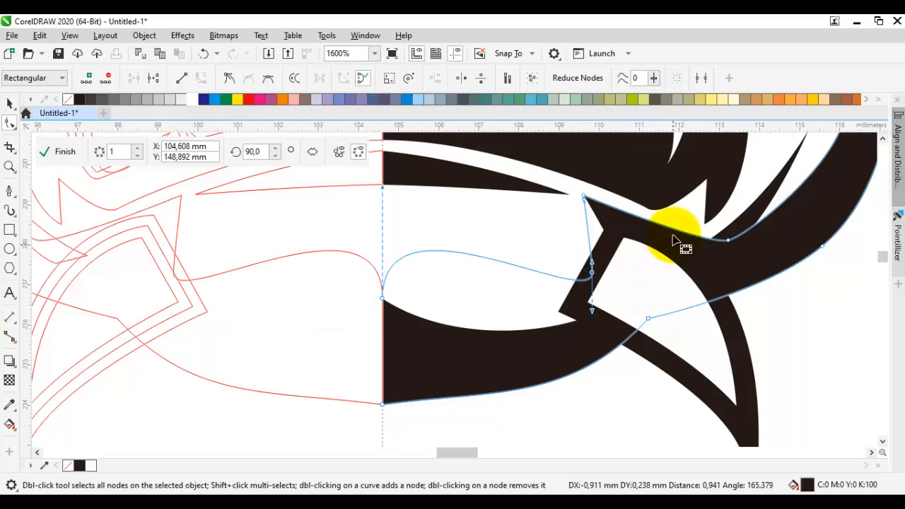
key(ctrl+z)
right_click(671, 228)
right_click(633, 239)
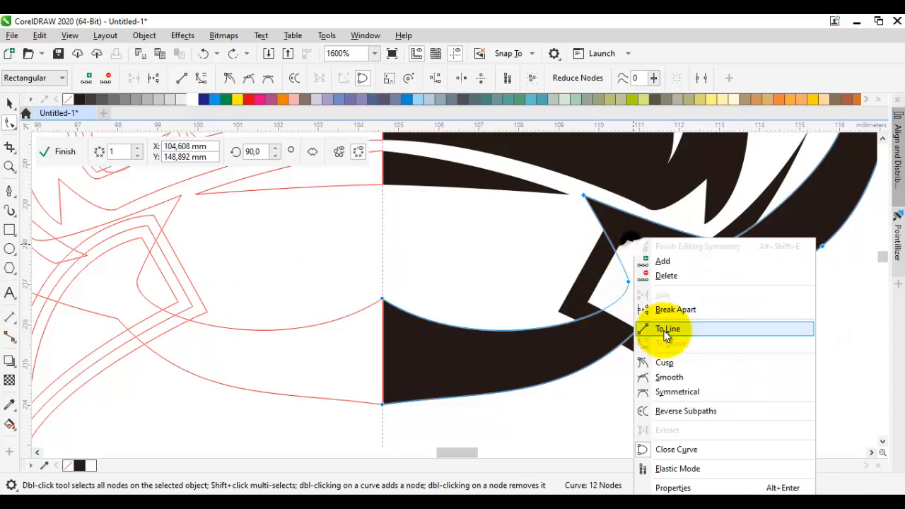
click(664, 362)
drag(631, 291, 592, 251)
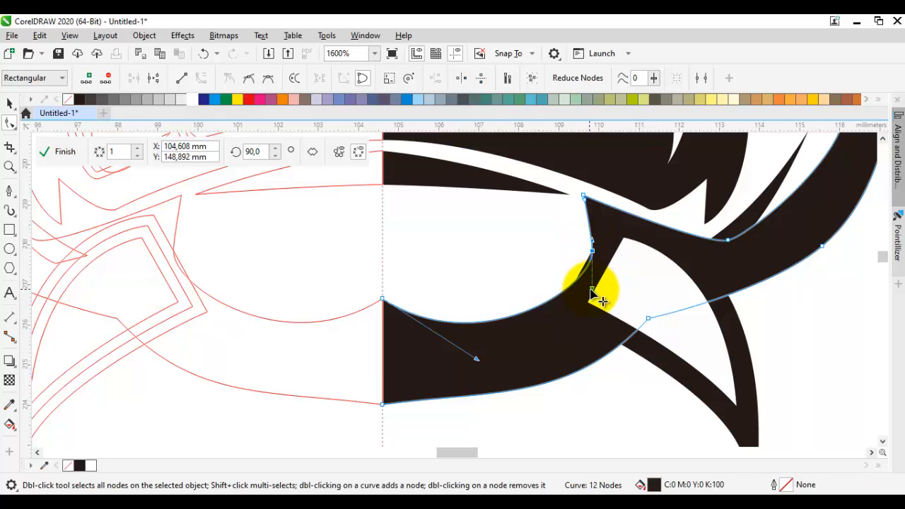
drag(592, 289, 648, 304)
scroll(588, 274, down, 1)
scroll(647, 304, up, 1)
key(space)
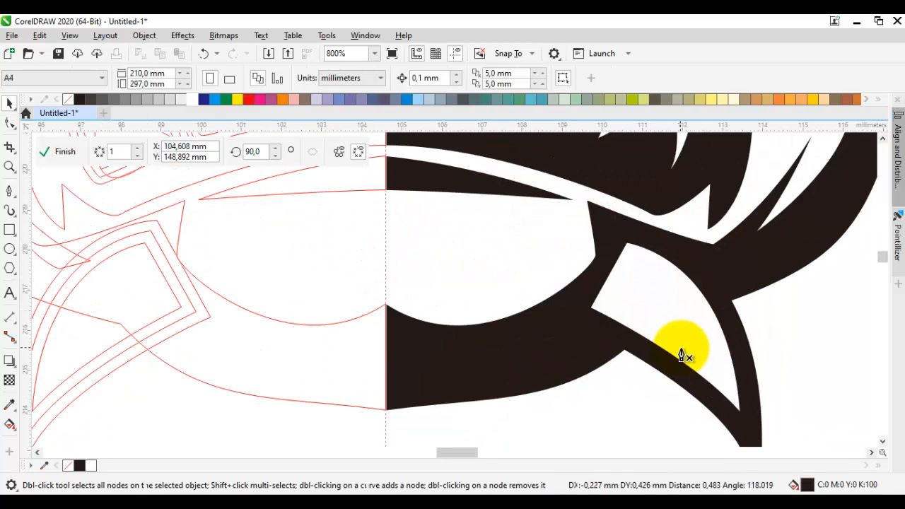
key(F5)
drag(689, 342, 661, 318)
key(space)
Step: Round the inner corner of the chin spike's black outline where its white hollow meets the jaw
click(579, 296)
scroll(579, 299, up, 2)
key(F10)
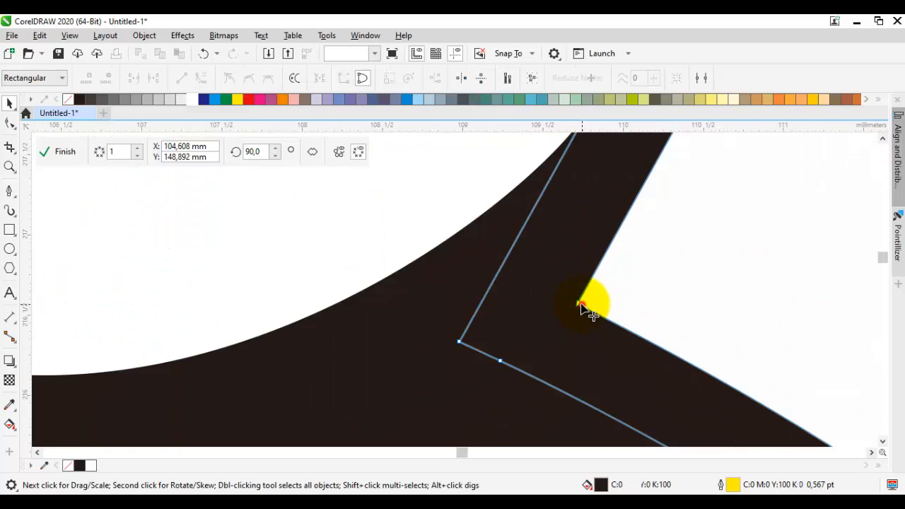
drag(578, 303, 631, 338)
double_click(657, 315)
scroll(657, 318, down, 2)
key(space)
scroll(650, 322, up, 1)
Step: Draw a closed black shading shape inside the chin spike, about 2.5 mm wide and 3.2 mm high, without an outline
key(F5)
drag(728, 372, 635, 265)
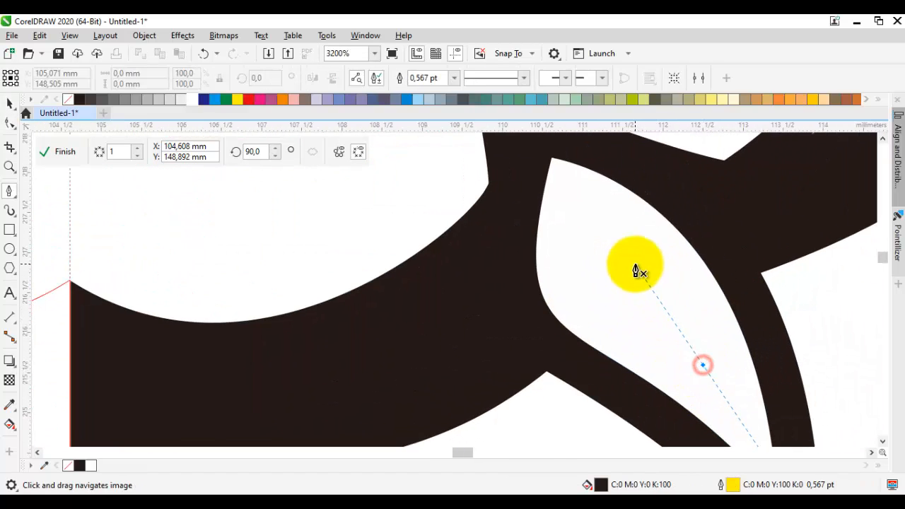
key(Escape)
drag(728, 398, 662, 295)
drag(612, 277, 609, 240)
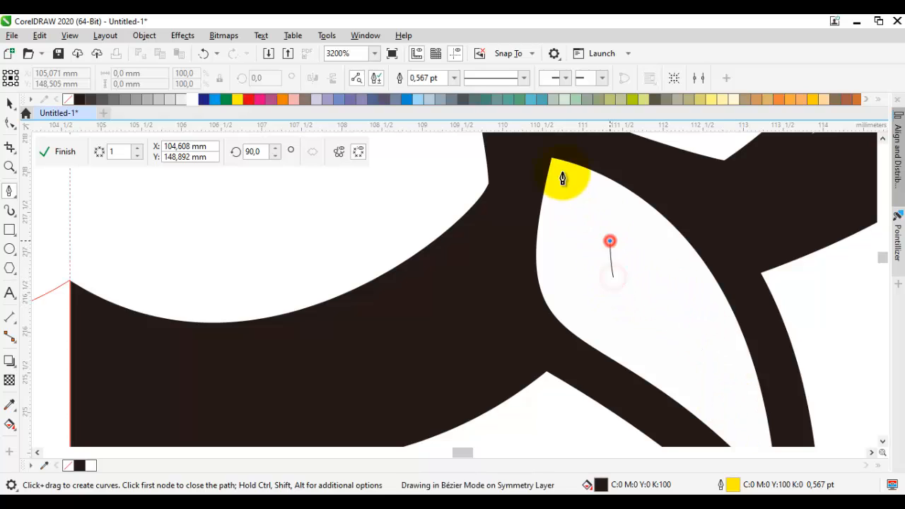
drag(532, 173, 539, 206)
click(547, 172)
click(598, 185)
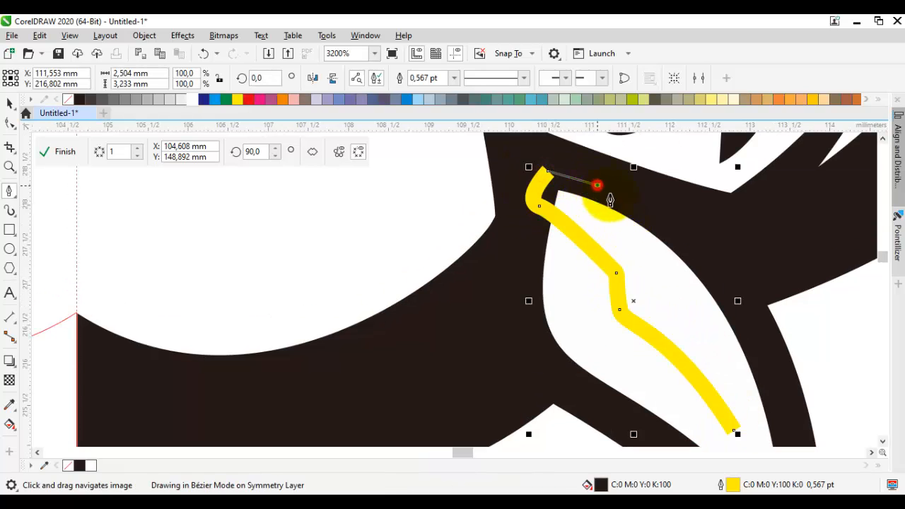
drag(691, 305, 672, 255)
drag(716, 381, 648, 224)
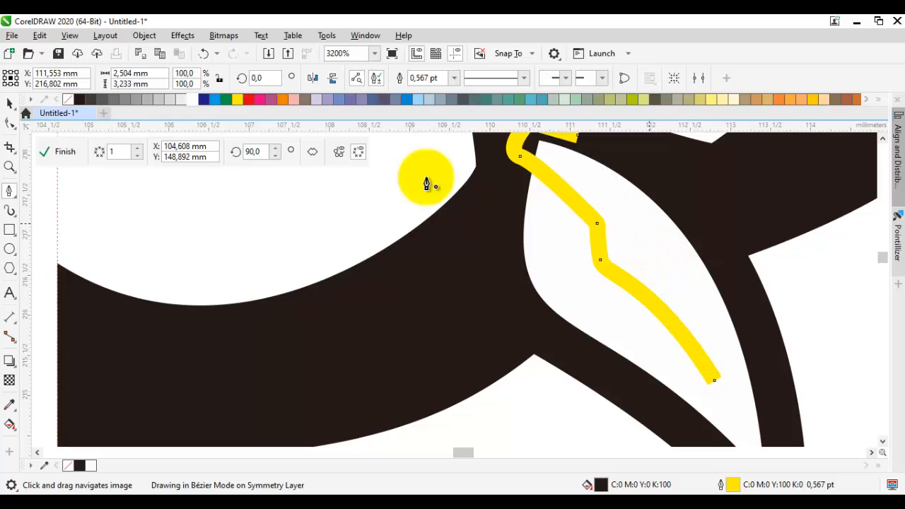
right_click(68, 99)
Step: Reshape the chin spike's inner shading by bowing its outer edge outward and adjusting its lower edge and notch nodes
drag(581, 214, 569, 276)
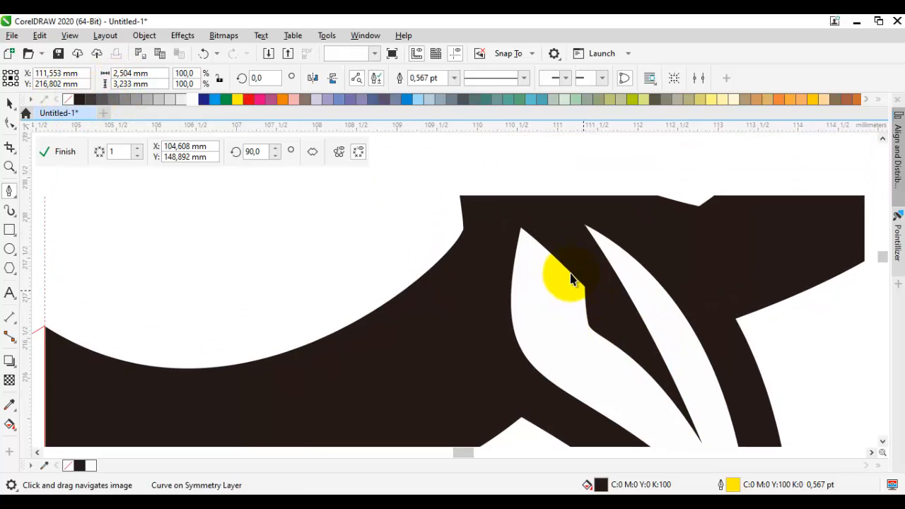
key(F10)
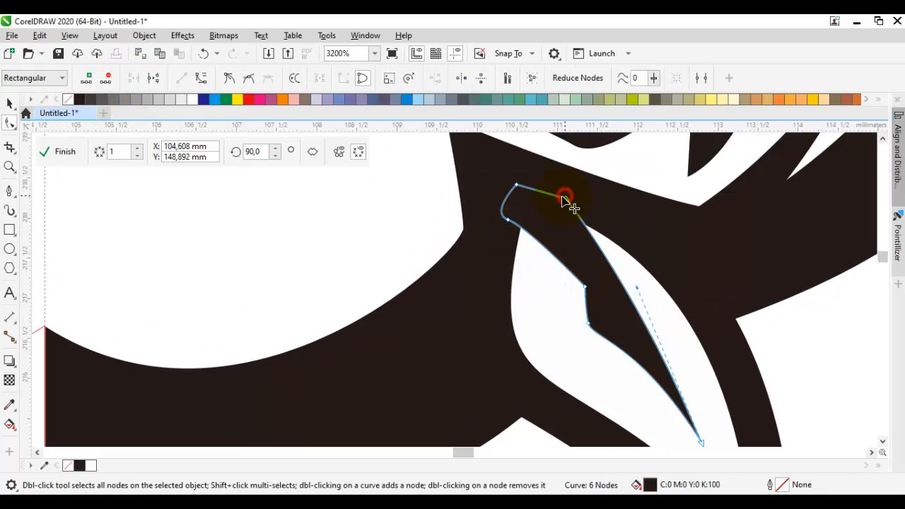
drag(643, 277, 661, 286)
drag(637, 346, 615, 315)
click(590, 327)
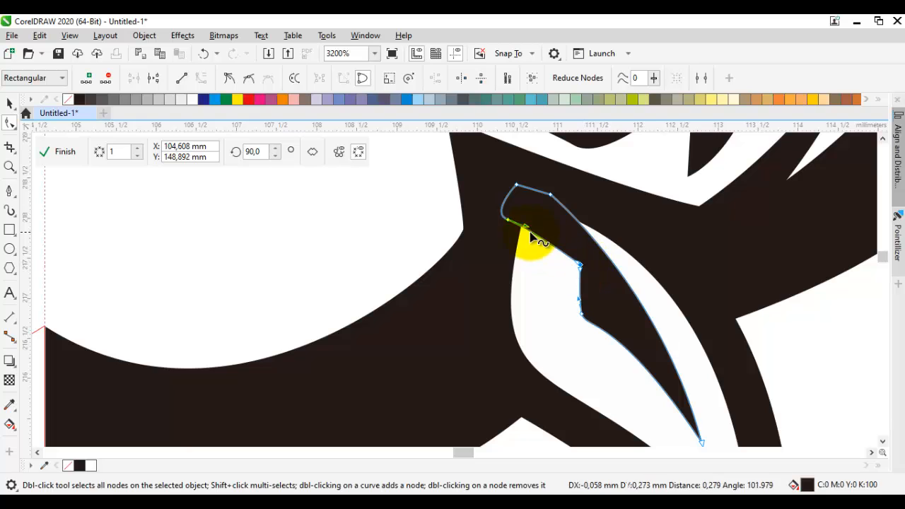
scroll(538, 282, down, 1)
key(space)
click(663, 319)
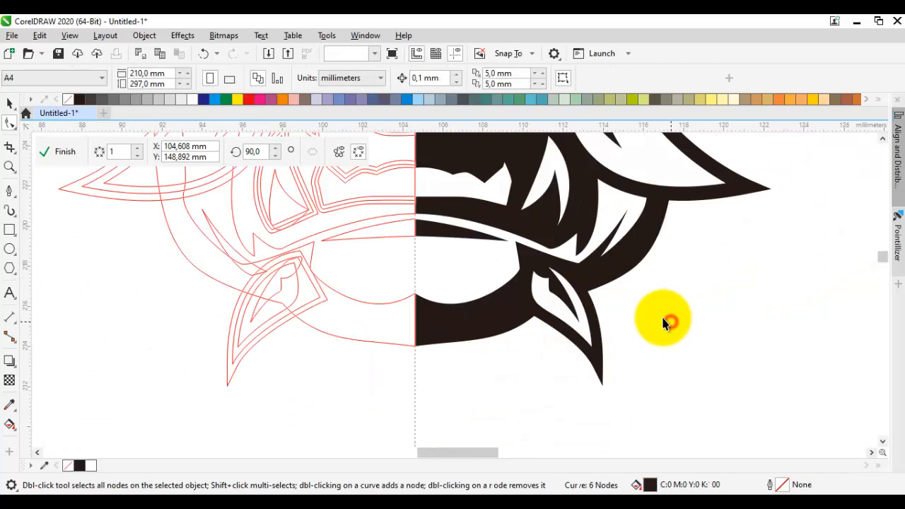
Step: Sharpen the chin spike's outline to a single node at its tip and adjust the curves of its two sides
scroll(666, 319, down, 1)
drag(678, 311, 686, 401)
scroll(661, 360, down, 2)
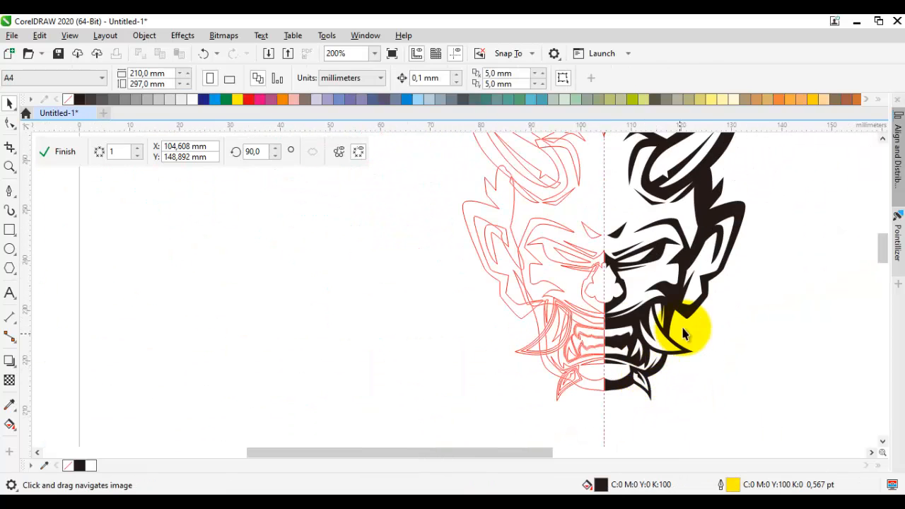
scroll(684, 376, up, 4)
click(685, 380)
scroll(687, 378, up, 4)
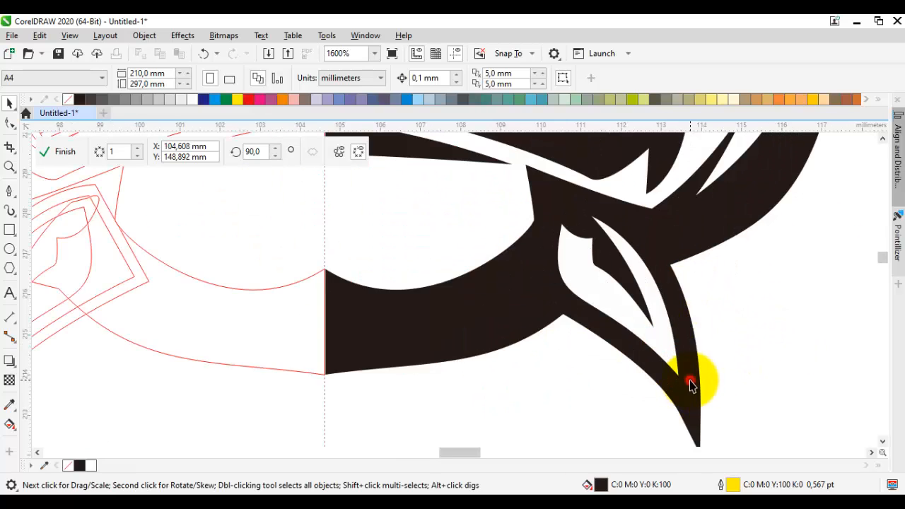
key(F10)
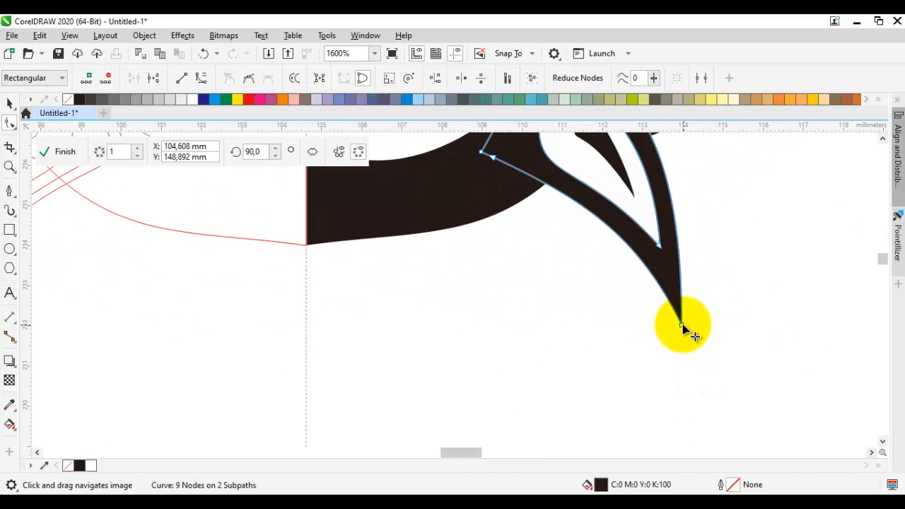
scroll(683, 321, down, 1)
scroll(678, 296, up, 1)
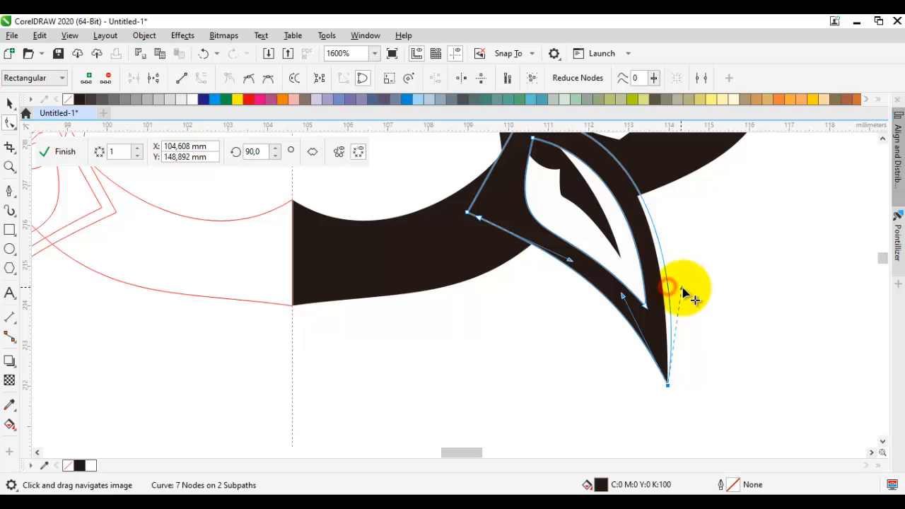
drag(622, 296, 643, 320)
key(space)
click(701, 324)
scroll(702, 324, down, 1)
click(765, 331)
Step: Reshape the outer edge of the pointed hair tuft above the ear
scroll(753, 306, down, 4)
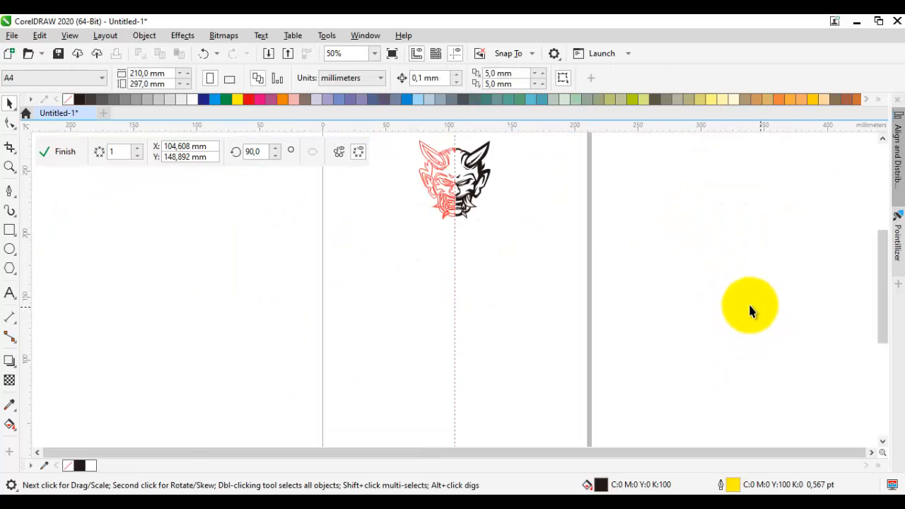
scroll(580, 304, up, 2)
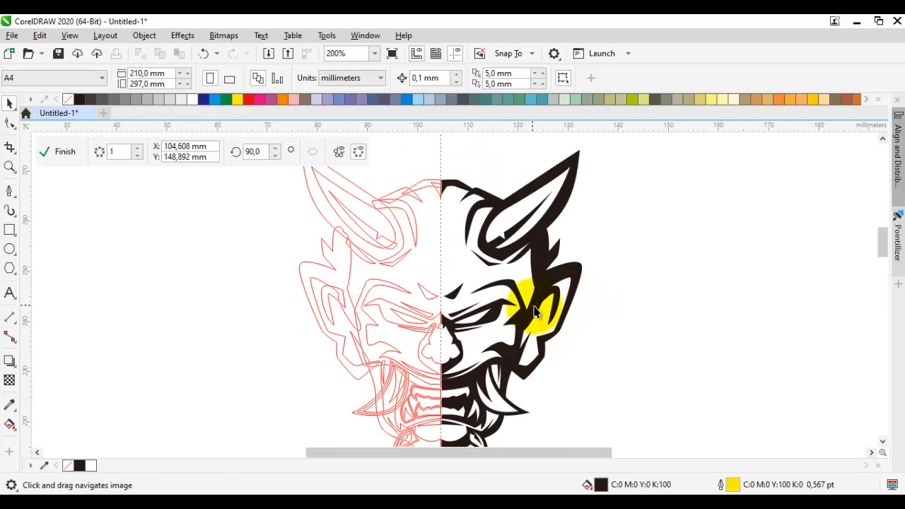
scroll(569, 304, up, 4)
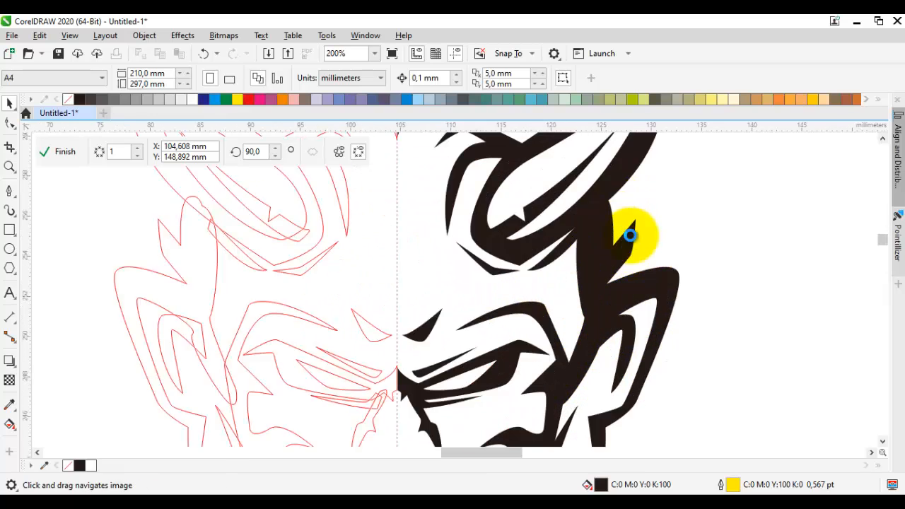
key(F10)
click(639, 205)
drag(638, 223, 621, 296)
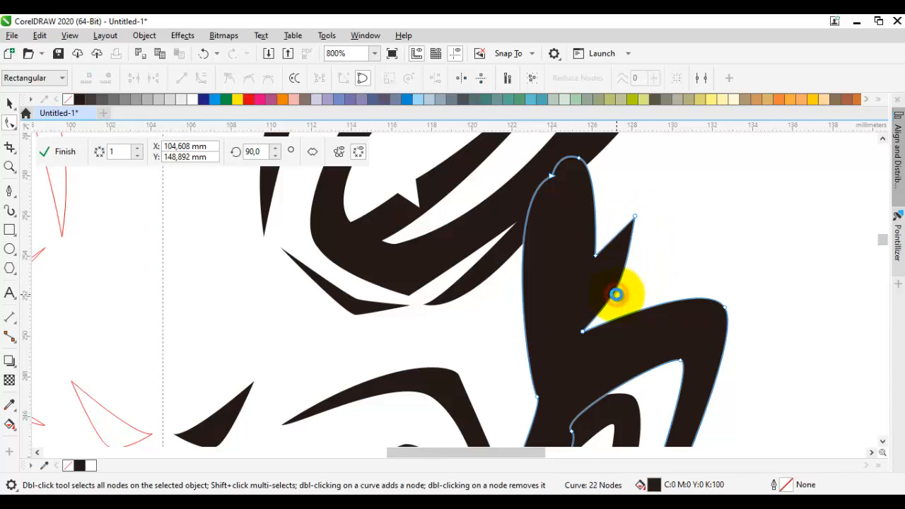
scroll(616, 294, down, 2)
key(space)
click(695, 264)
Step: Widen the nose by moving its outline's lower side node outward and deleting the corner node above it
drag(666, 249, 655, 299)
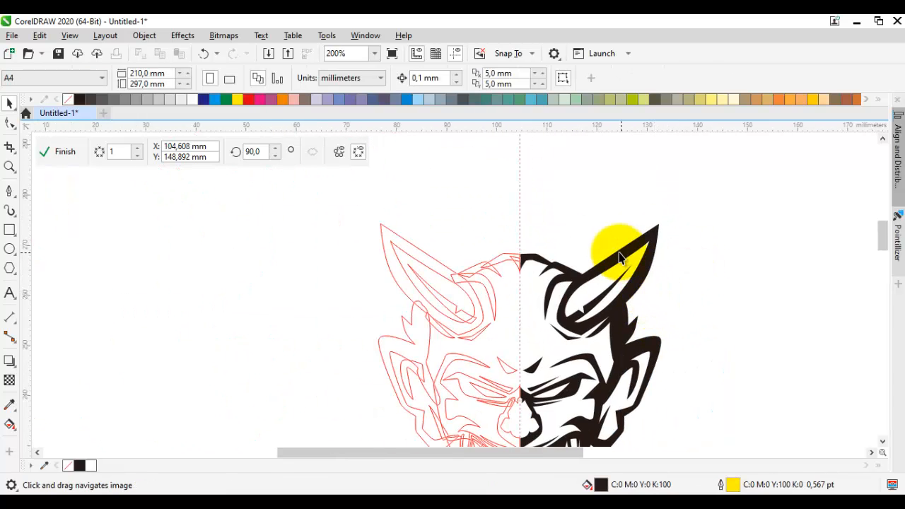
drag(656, 225, 617, 356)
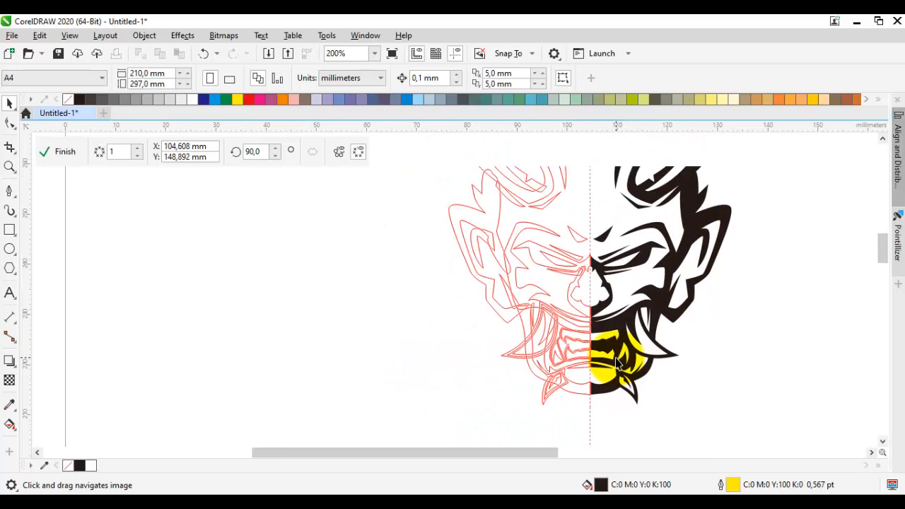
scroll(598, 290, up, 1)
scroll(622, 297, up, 2)
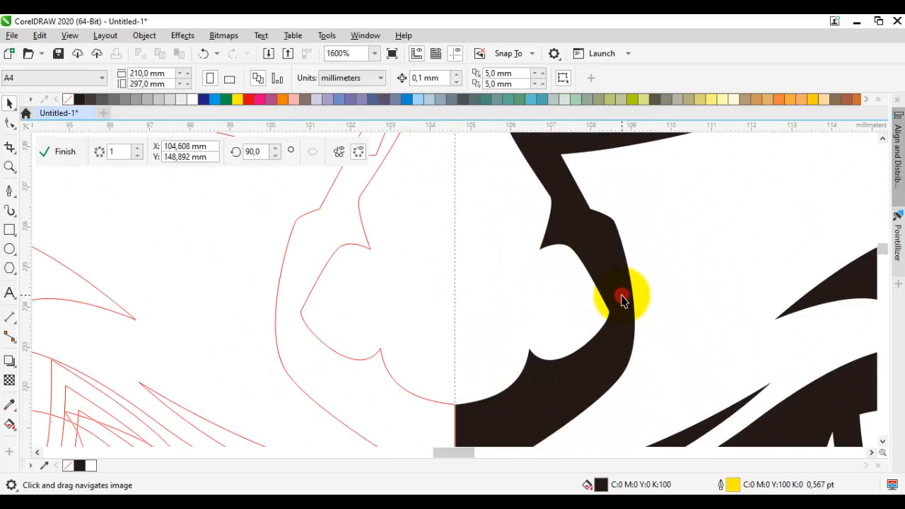
double_click(622, 298)
drag(627, 368, 646, 364)
drag(619, 244, 618, 244)
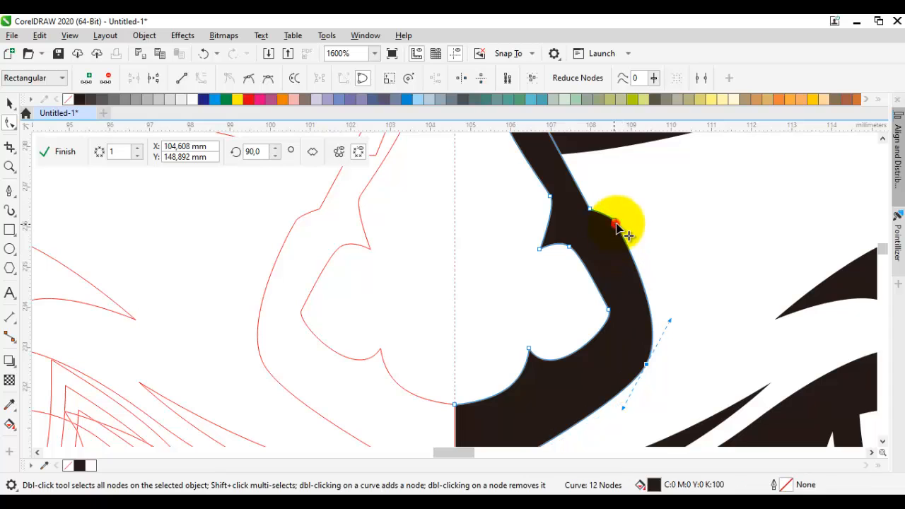
scroll(629, 229, down, 3)
key(space)
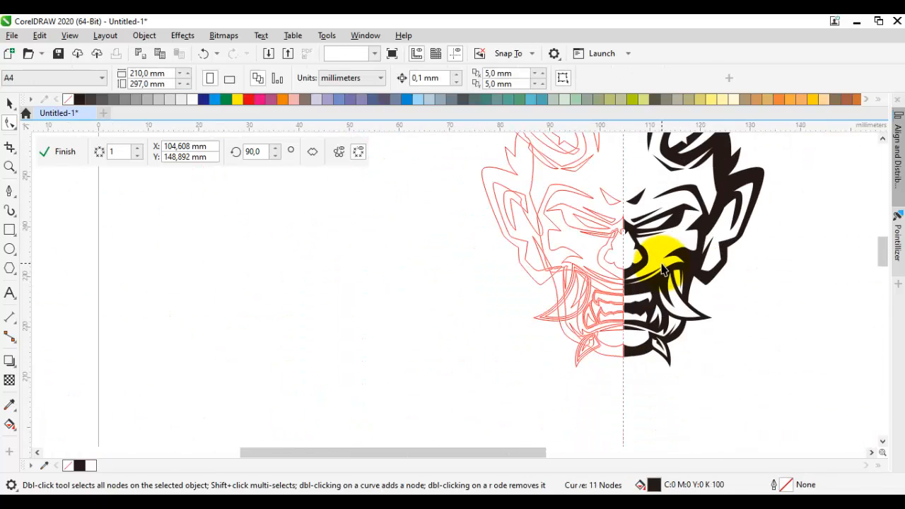
click(789, 307)
Step: Lower the node on the bottom edge of the eye shape near the bridge of the nose
scroll(666, 230, up, 2)
double_click(665, 220)
scroll(489, 233, up, 1)
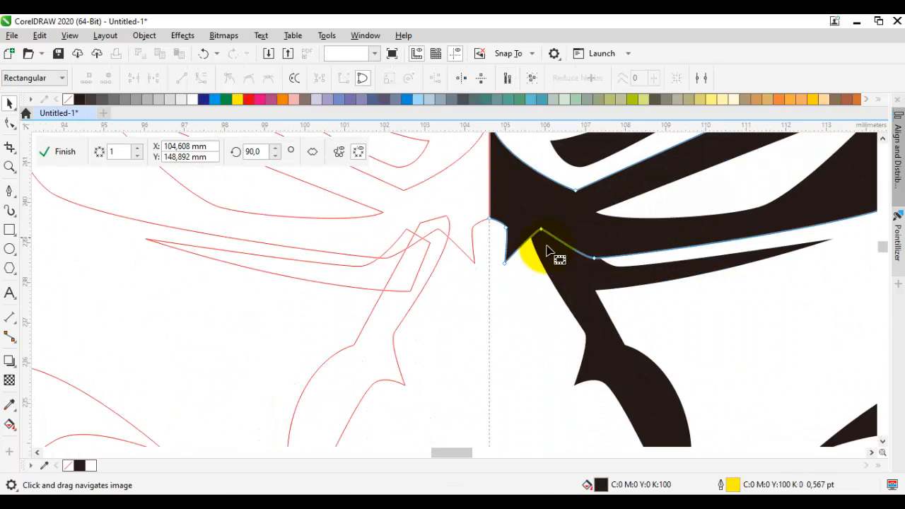
drag(595, 259, 601, 270)
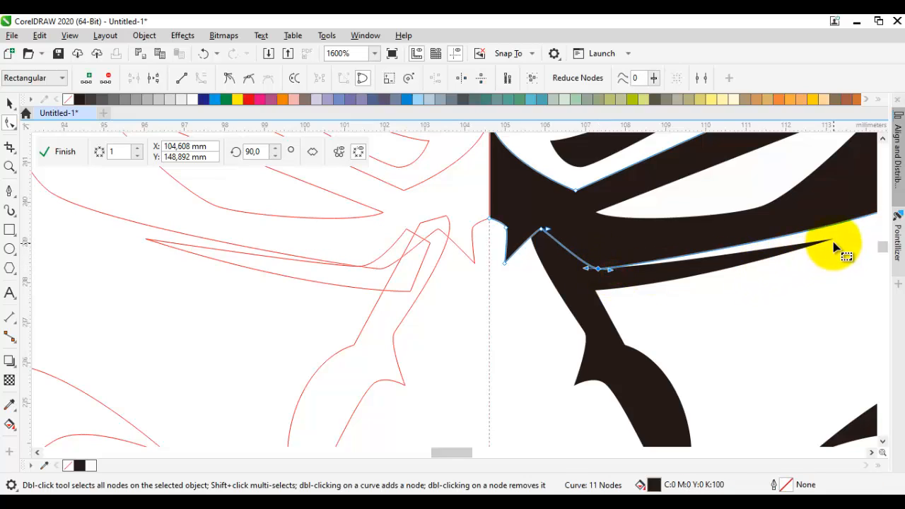
Step: Thicken the fold under the eye by moving its lower inner corner node downward and outward
click(598, 280)
drag(568, 295, 639, 340)
scroll(638, 339, down, 3)
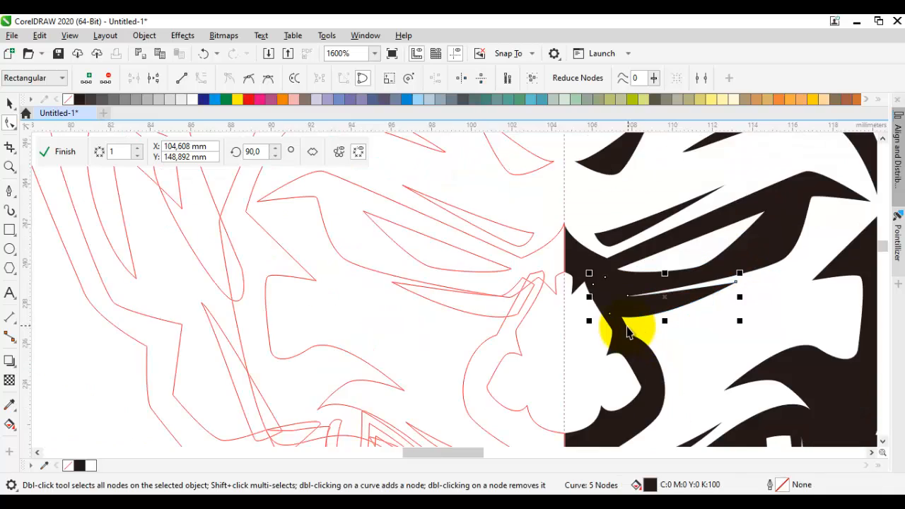
key(space)
click(561, 315)
scroll(556, 311, up, 1)
scroll(546, 294, up, 2)
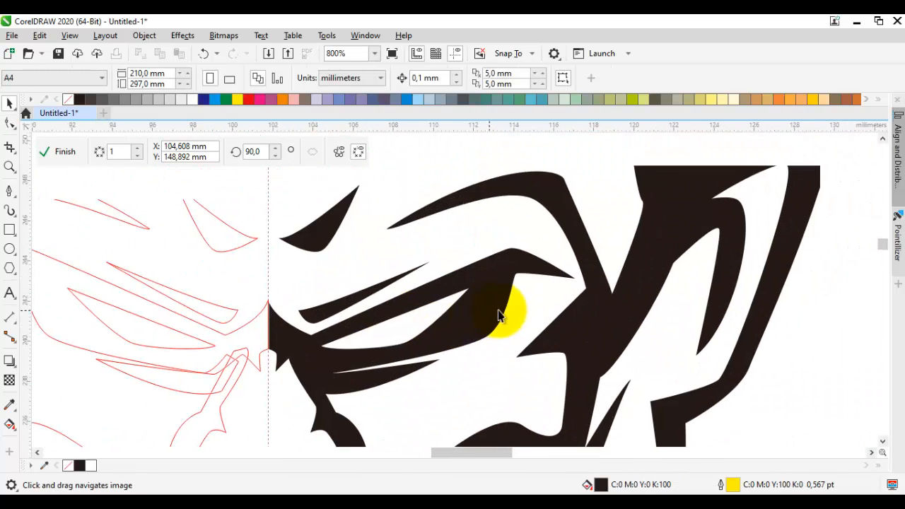
Step: Draw a thin curved black spike about 0.9 by 3 mm hanging below the eye's outer corner, without outline
key(space)
drag(518, 328, 538, 297)
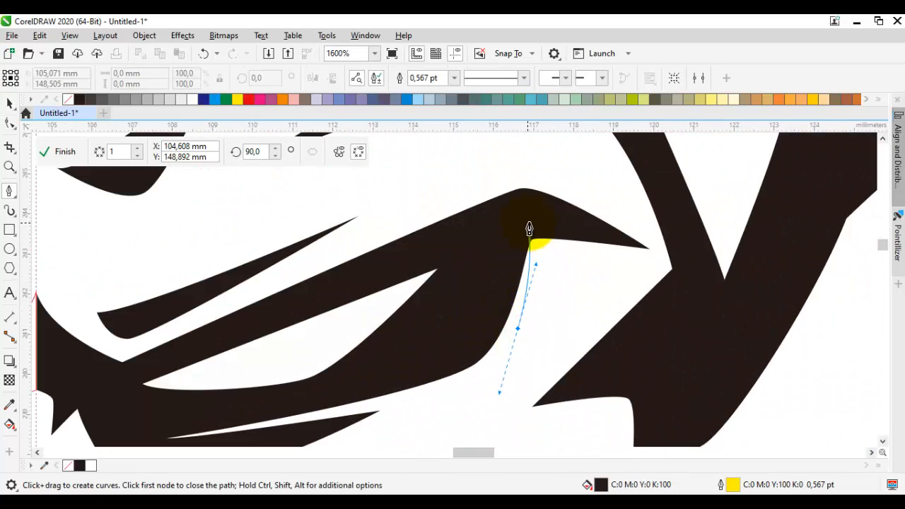
drag(517, 327, 560, 287)
right_click(68, 100)
scroll(272, 226, down, 2)
scroll(441, 278, down, 1)
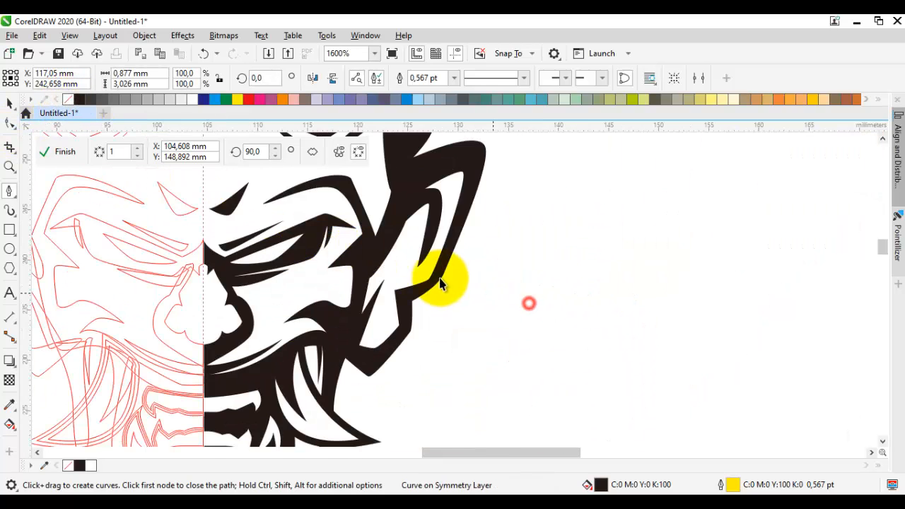
key(space)
Step: Bow the outer edge of the brow shape where it runs down toward the ear
scroll(578, 345, down, 1)
scroll(580, 344, up, 1)
drag(586, 339, 624, 276)
scroll(571, 309, down, 1)
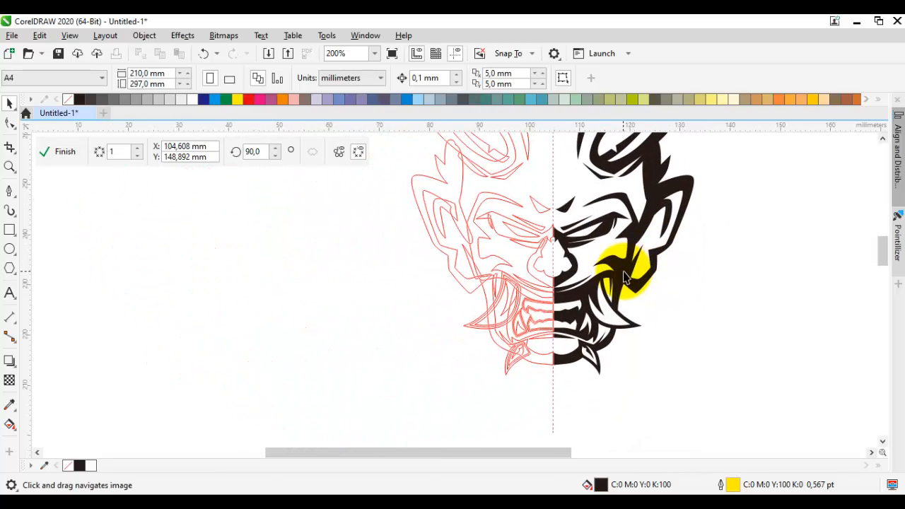
scroll(594, 247, up, 3)
key(space)
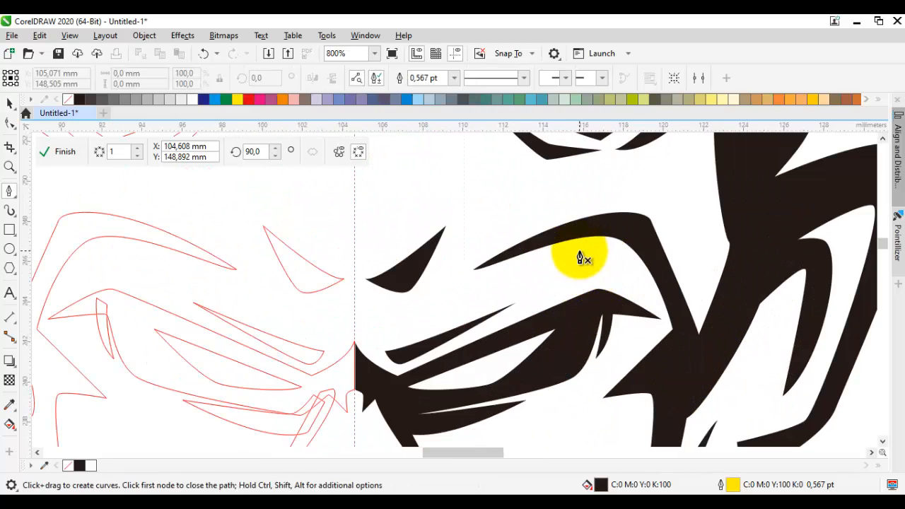
drag(562, 271, 538, 280)
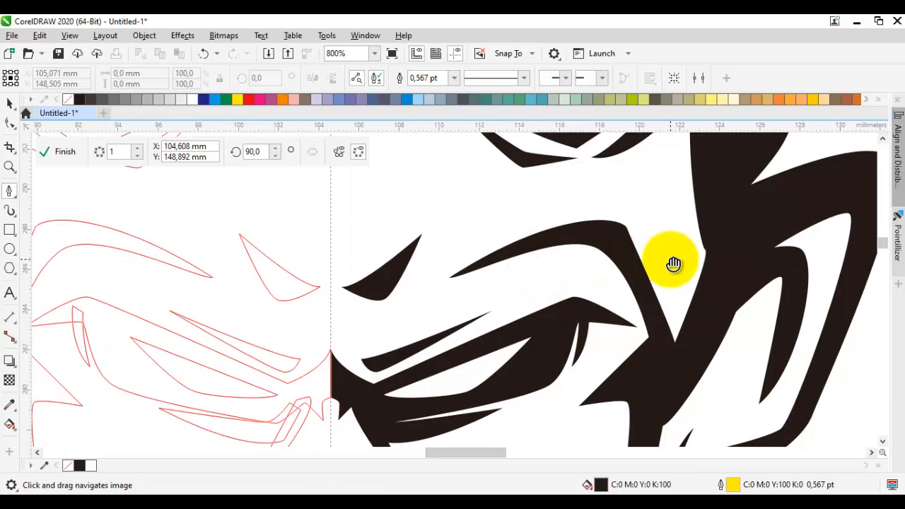
drag(672, 265, 552, 246)
key(F10)
click(530, 229)
scroll(612, 256, down, 2)
key(space)
click(729, 292)
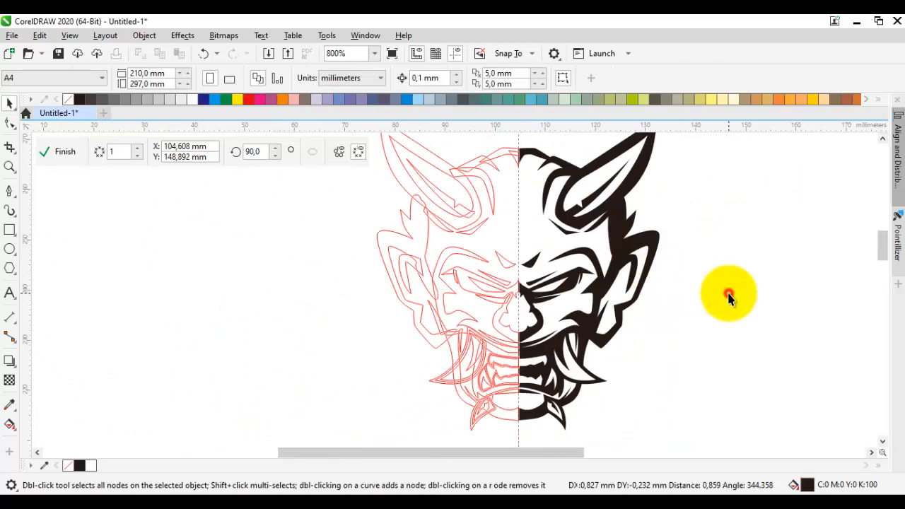
Step: Draw a pointed black sliver about 2 by 6 mm along the inner edge of the hair at the temple, without outline
scroll(602, 248, up, 2)
drag(608, 217, 575, 280)
key(F5)
drag(580, 229, 585, 294)
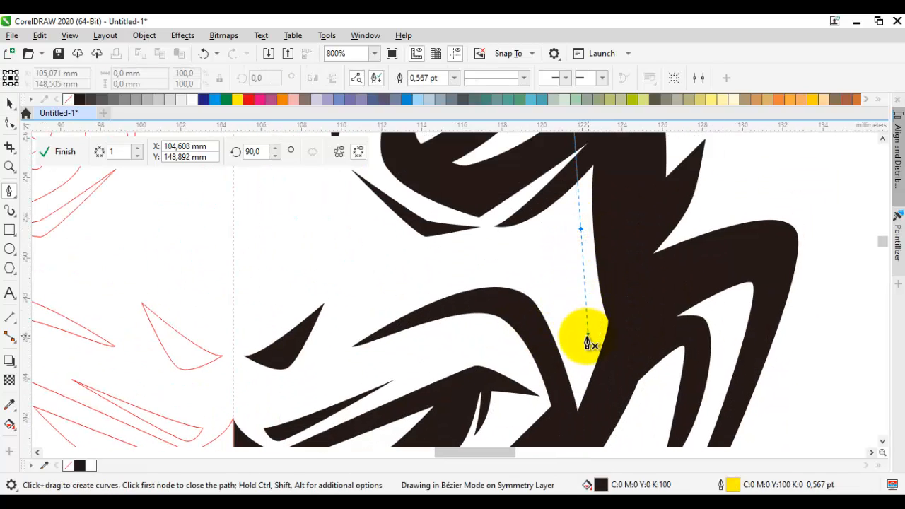
drag(587, 335, 587, 335)
click(606, 348)
click(619, 323)
drag(580, 229, 588, 290)
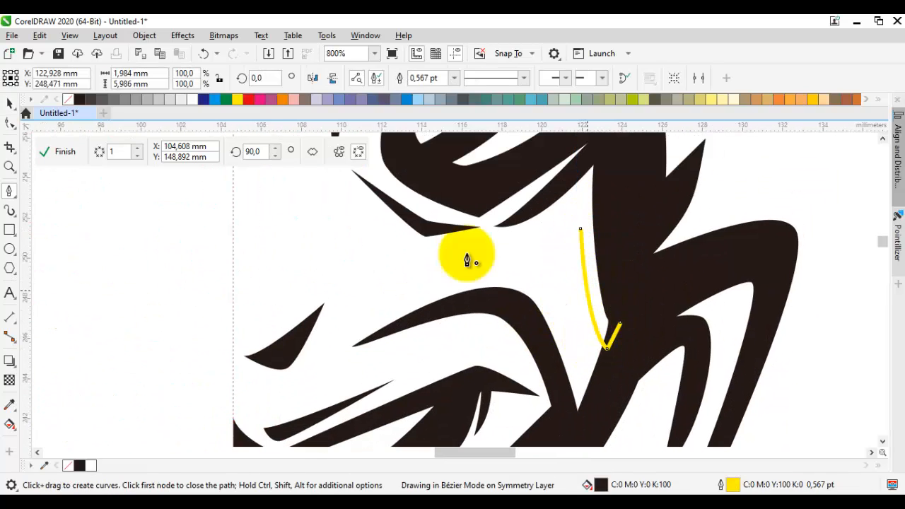
right_click(69, 100)
scroll(468, 248, down, 3)
key(space)
click(571, 291)
Step: Thicken the outer side of the brow by moving its node beside the ear and its upper corner node outward
scroll(470, 256, up, 1)
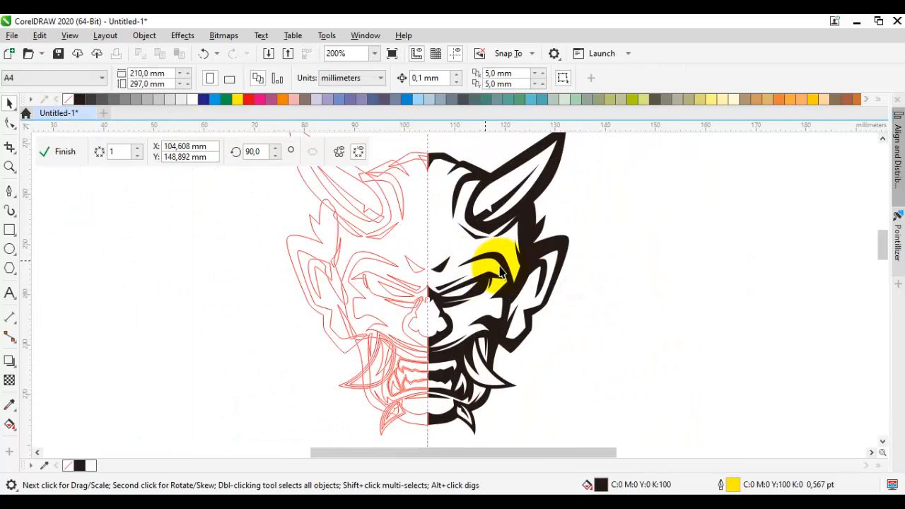
scroll(498, 297, up, 2)
double_click(481, 334)
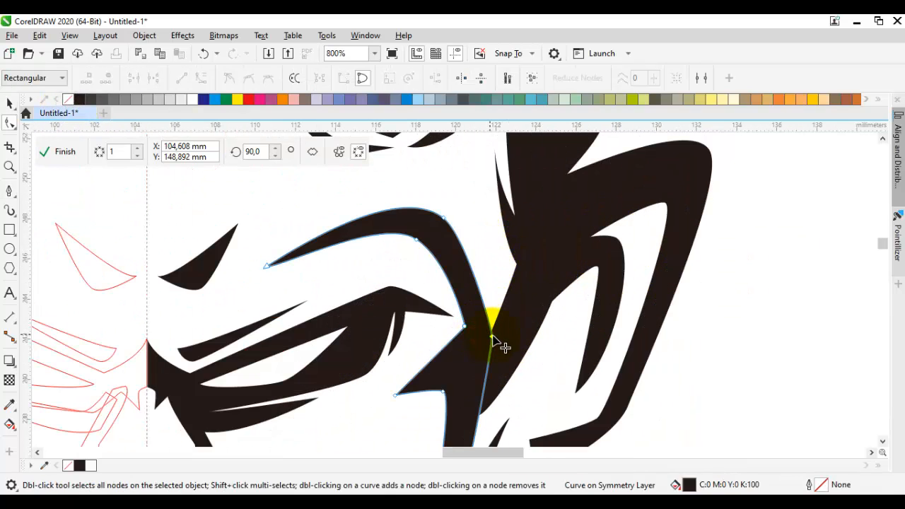
drag(493, 335, 500, 323)
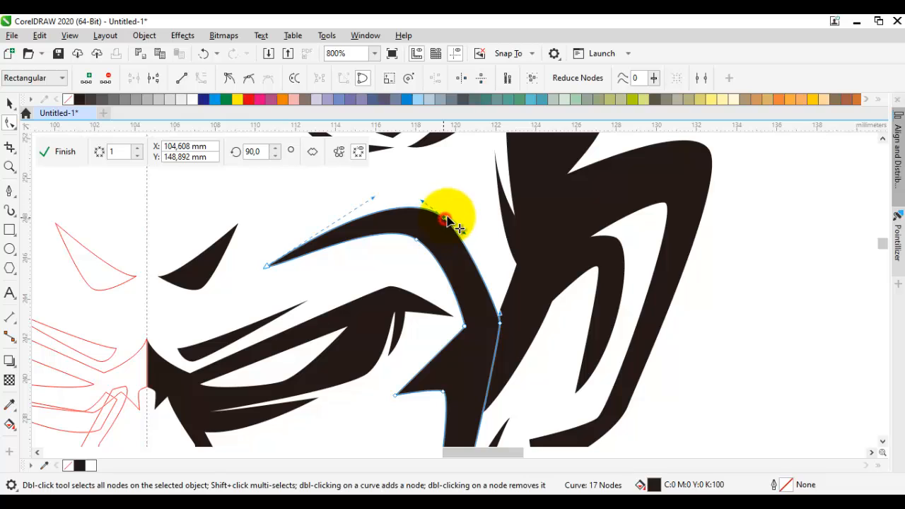
drag(445, 218, 454, 214)
scroll(455, 215, down, 2)
click(540, 241)
Step: Move the brow shape's inner corner node next to the eye's outer tip downward and inward
scroll(456, 244, up, 2)
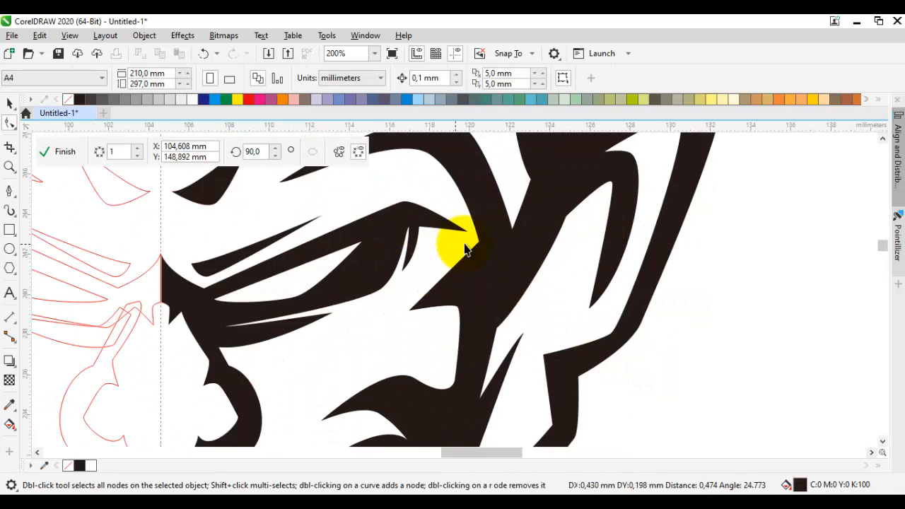
scroll(495, 247, up, 3)
click(465, 238)
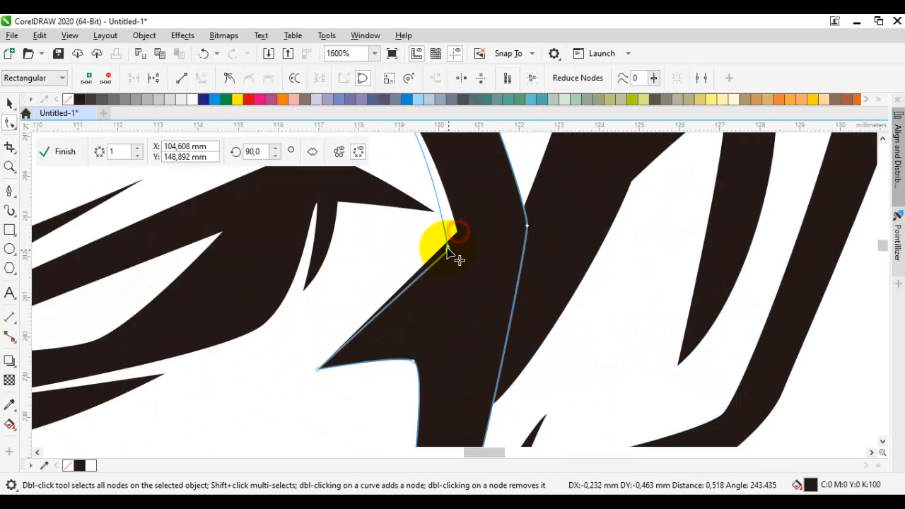
drag(446, 242, 447, 243)
scroll(448, 243, down, 3)
click(587, 282)
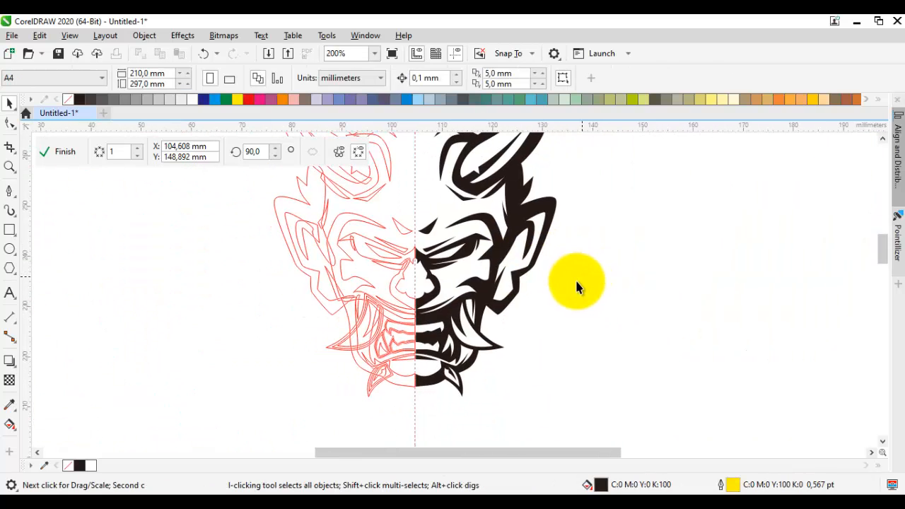
Step: Reshape the upper part of the tusk outline beside the corner of the mouth
scroll(472, 305, up, 3)
double_click(475, 306)
drag(434, 157, 414, 200)
scroll(424, 233, down, 3)
click(578, 274)
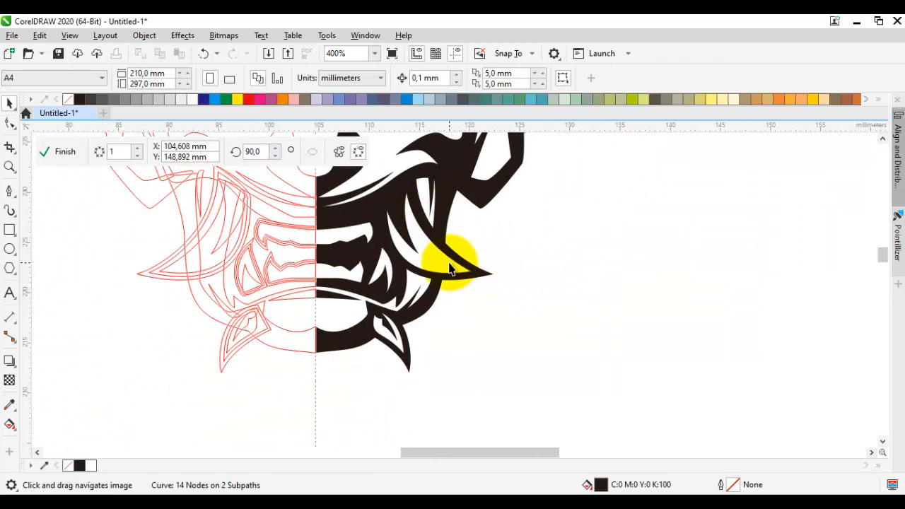
Step: Draw a nostril wedge about 1.4 by 1.3 mm inside the nose's side contour and fill it black without outline
scroll(450, 263, up, 1)
scroll(460, 265, down, 2)
drag(499, 259, 504, 380)
scroll(390, 326, up, 2)
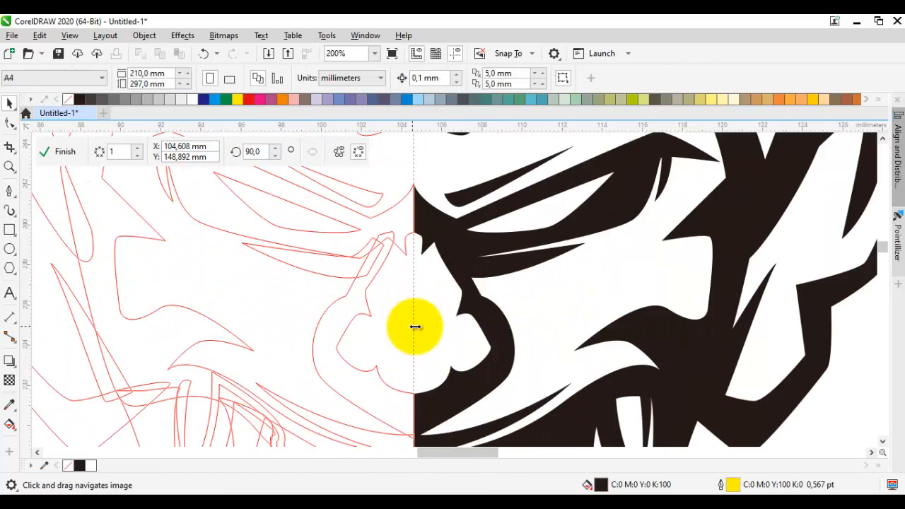
scroll(443, 326, up, 1)
key(F5)
drag(466, 323, 426, 293)
scroll(391, 292, up, 1)
double_click(497, 378)
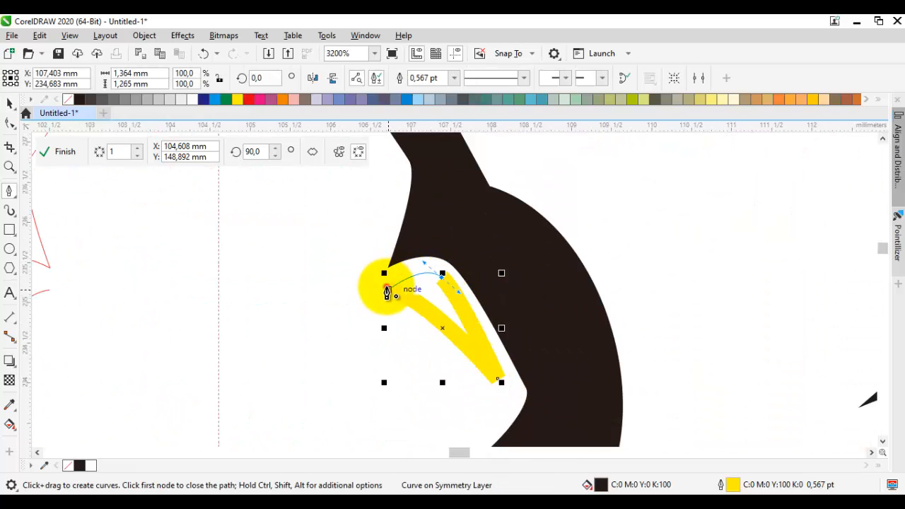
click(80, 99)
scroll(279, 245, down, 2)
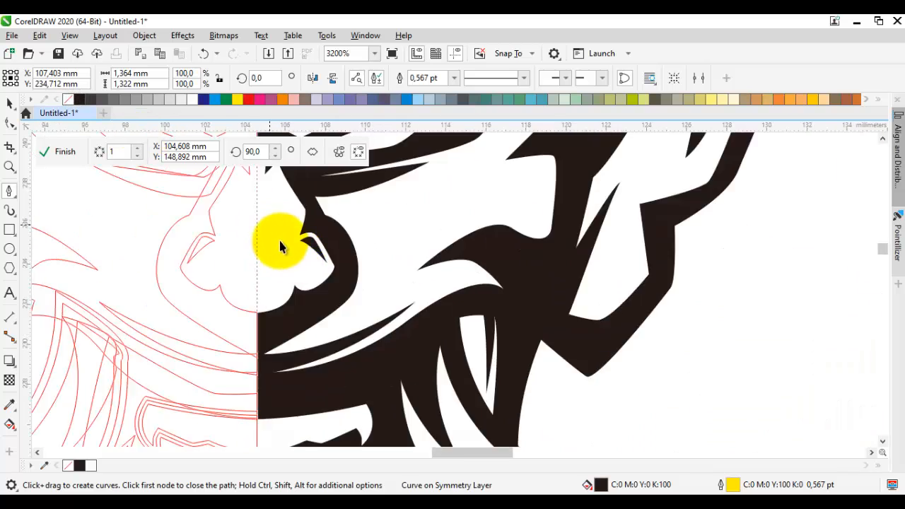
scroll(289, 249, down, 2)
key(space)
click(540, 309)
Step: Draw a small pupil wedge about 1 by 0.75 mm at the inner corner of the eye, black without outline
drag(455, 266, 501, 326)
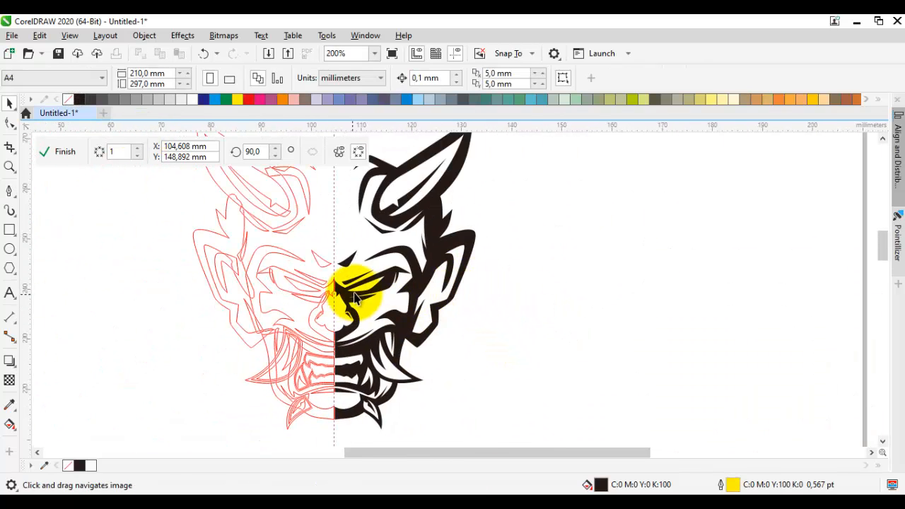
scroll(356, 297, up, 4)
key(space)
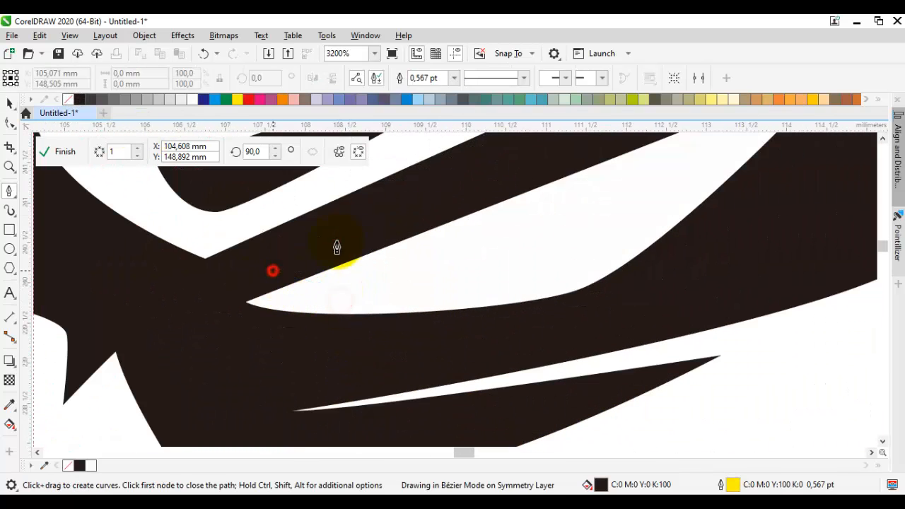
click(337, 243)
click(341, 302)
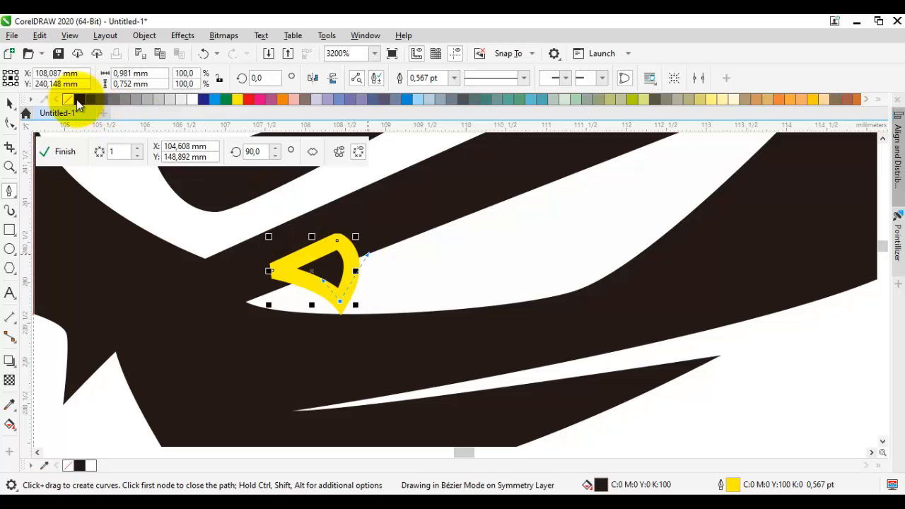
scroll(346, 248, down, 3)
key(space)
click(516, 280)
Step: Shift the pupil wedge slightly outward and move its upper node up into the eyelid
scroll(348, 256, up, 3)
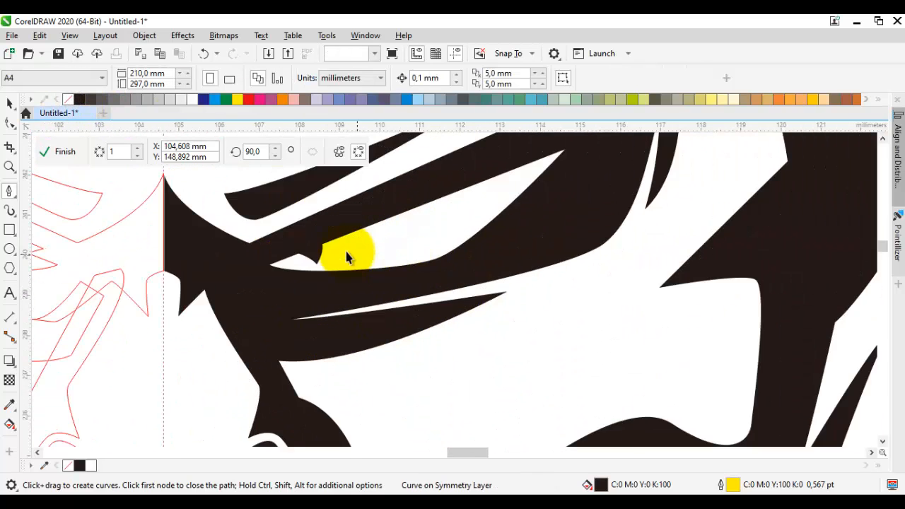
click(338, 261)
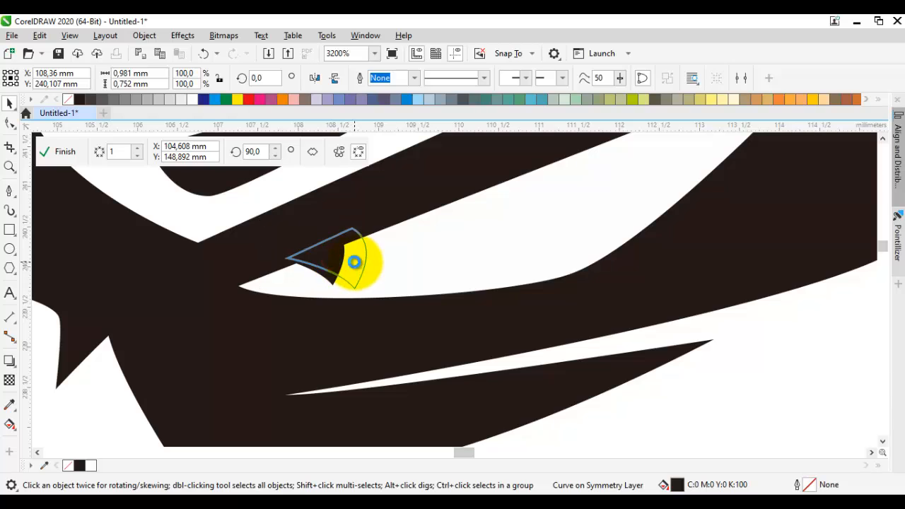
double_click(354, 263)
drag(352, 228, 366, 213)
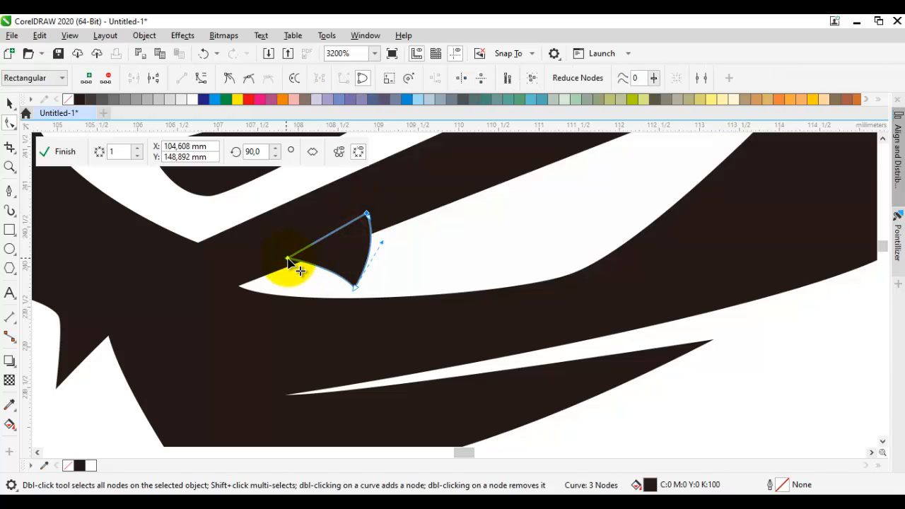
scroll(281, 258, down, 4)
key(space)
click(584, 307)
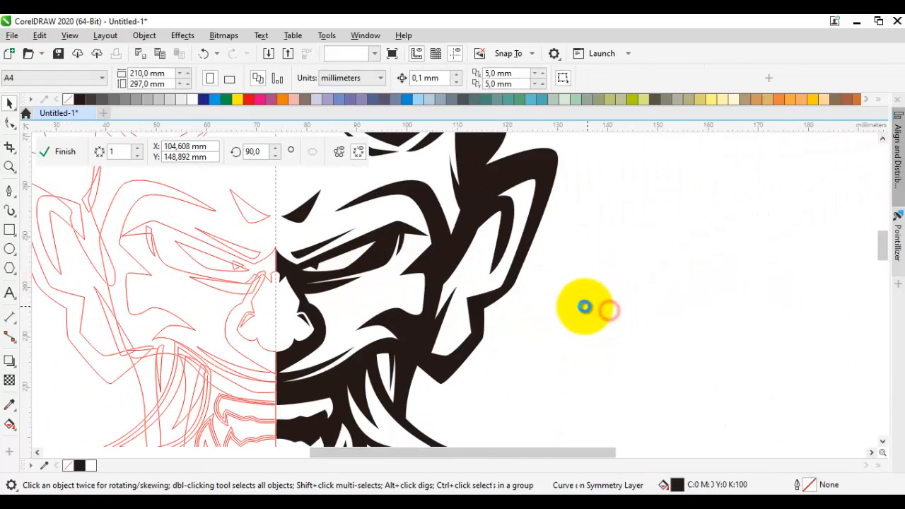
Step: Finish the symmetry editing of the half face and select the resulting symmetry group
scroll(627, 303, down, 1)
mouse_move(625, 294)
mouse_down()
mouse_move(687, 317)
mouse_move(699, 294)
mouse_up()
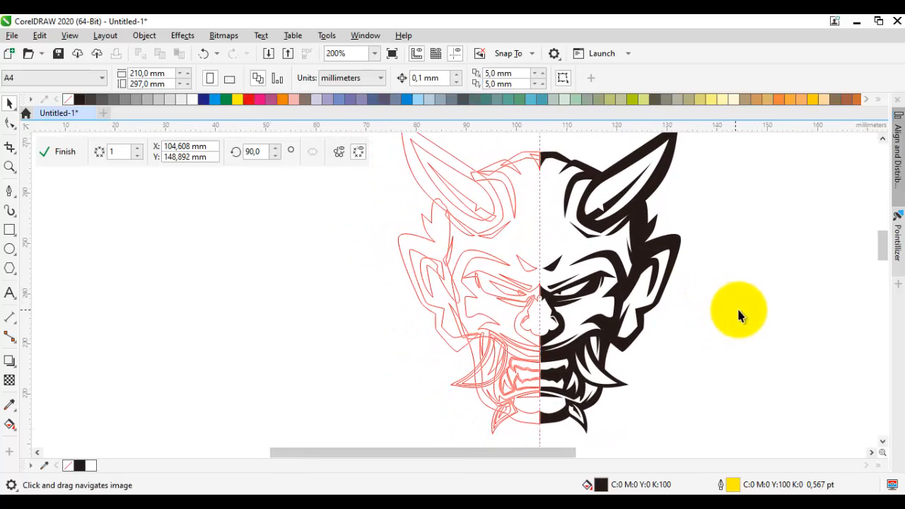
scroll(753, 318, down, 1)
drag(752, 318, 662, 313)
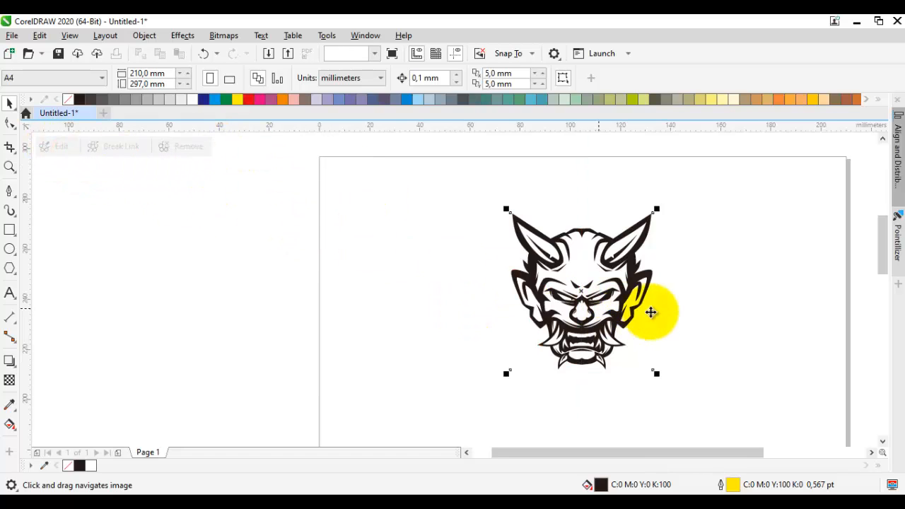
drag(685, 392, 441, 172)
scroll(582, 251, up, 1)
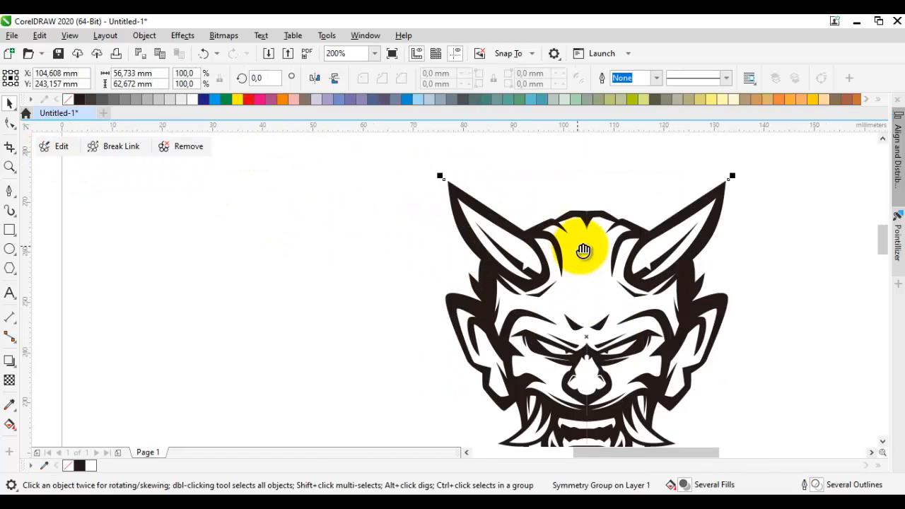
Step: Clear the selection and view the complete mirrored face
drag(584, 253, 515, 202)
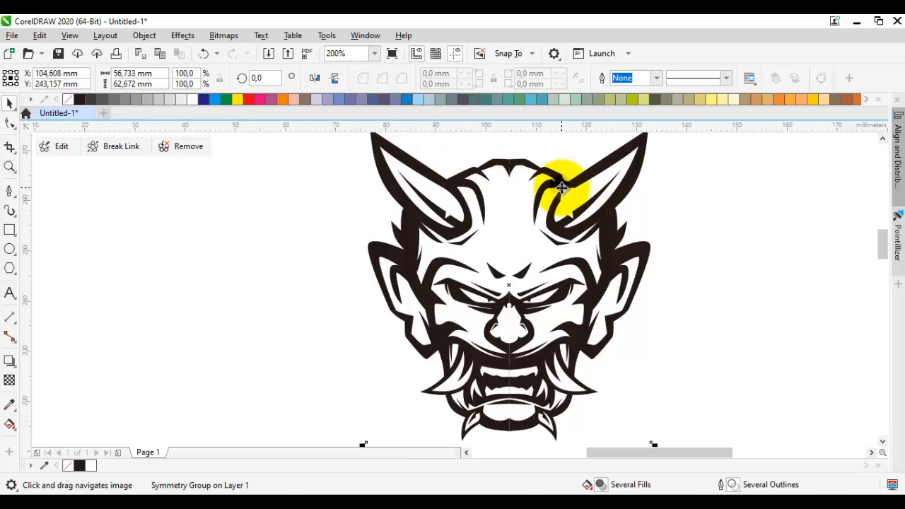
right_click(562, 188)
click(495, 186)
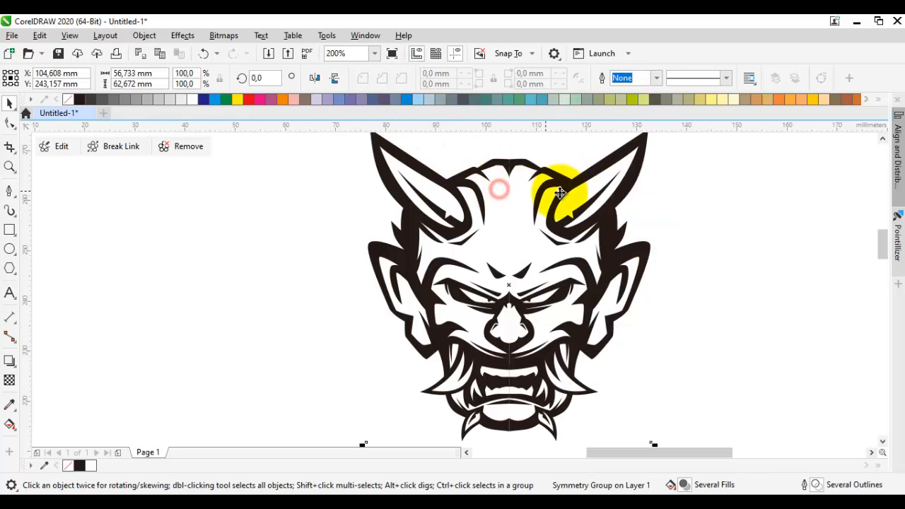
click(716, 244)
scroll(541, 351, up, 1)
scroll(541, 352, down, 1)
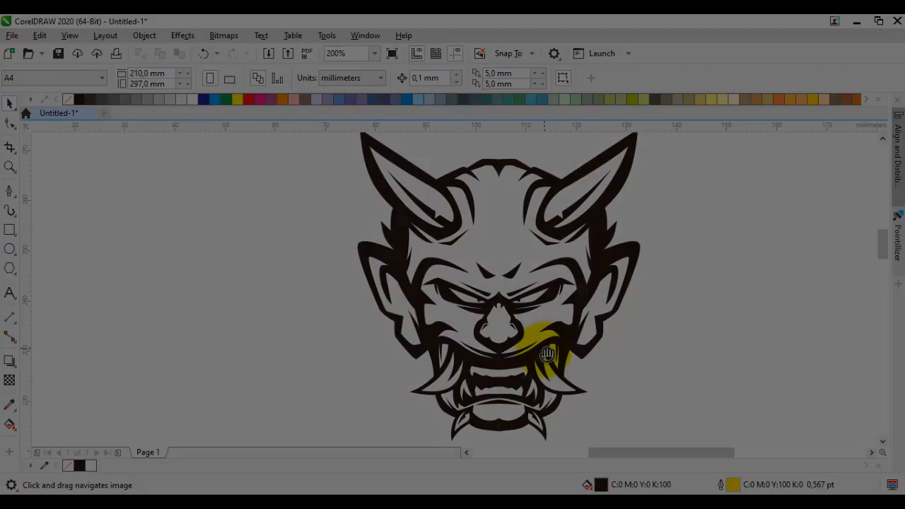